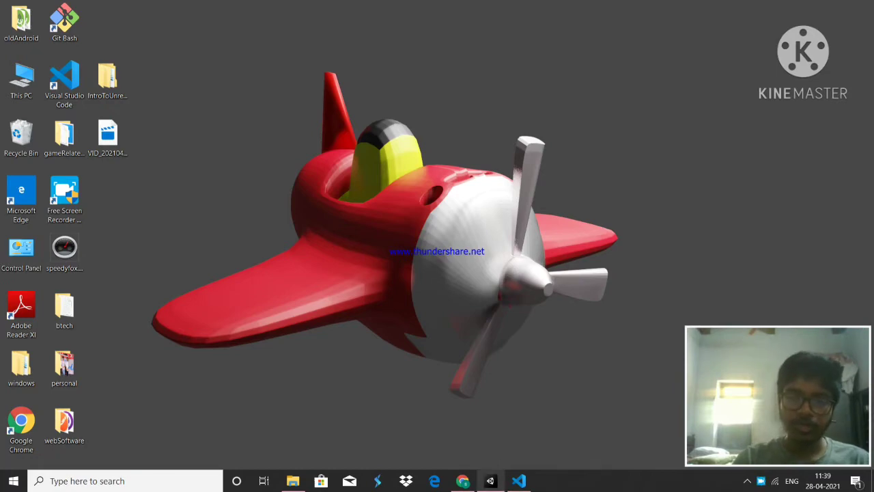
Step: Switch to Visual Studio Code and look through the launcher.cs script down to its OnConnectedToMaster method
mouse_move(519, 480)
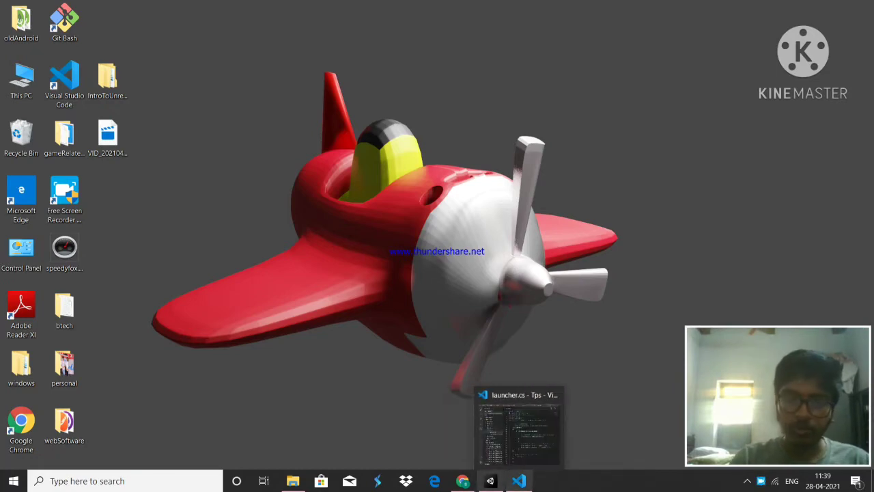
left_click(519, 480)
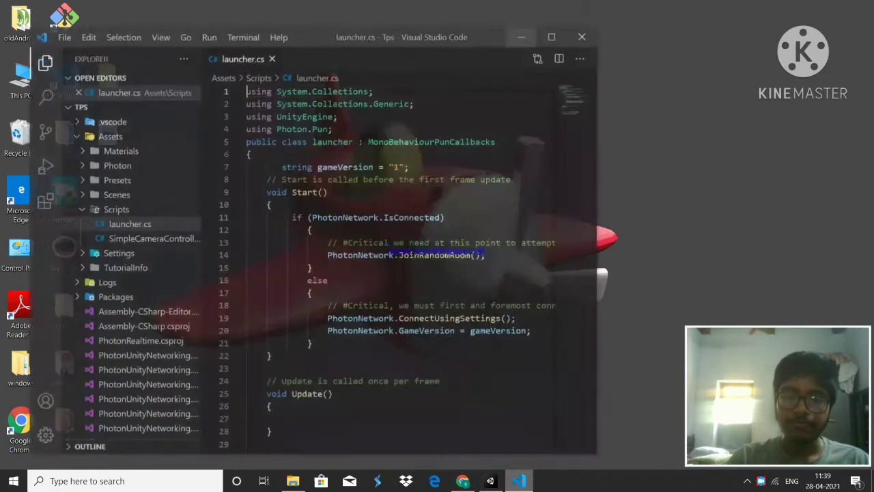
scroll(393, 253, "down", 7)
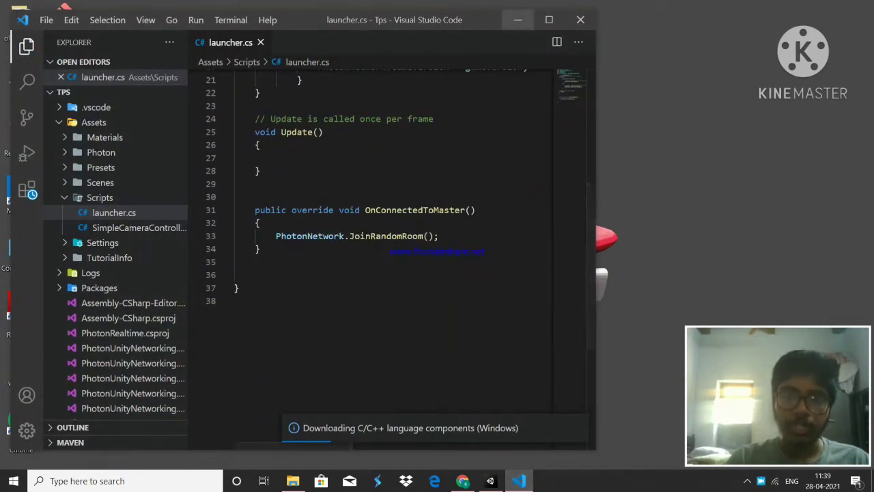
left_click(517, 20)
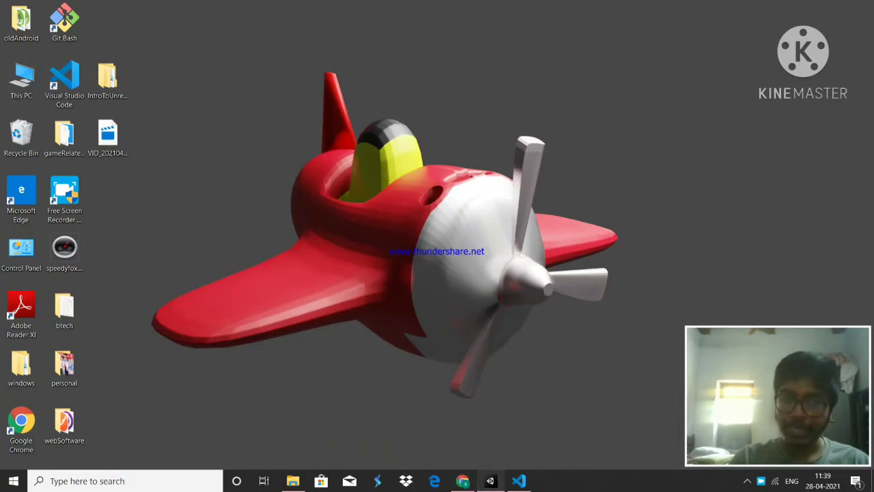
Step: Switch to the Unity editor and run mainScene in play mode
left_click(490, 481)
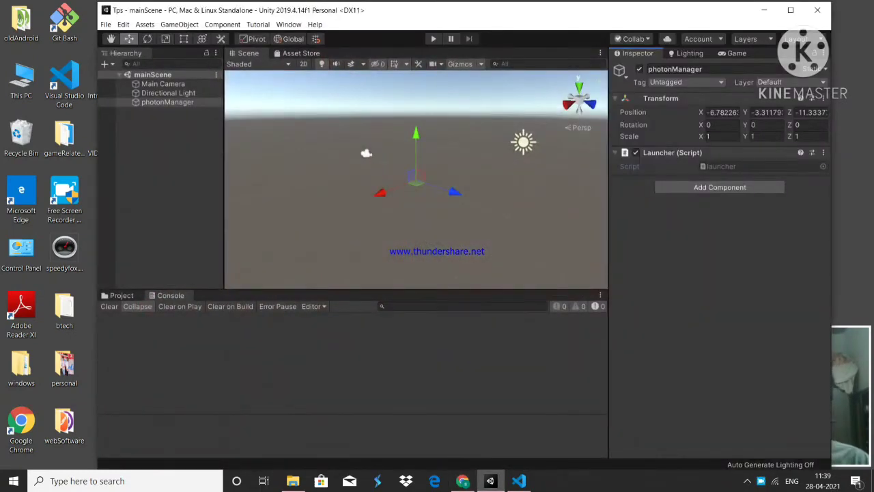
left_click_drag(729, 15, 585, 15)
left_click(289, 39)
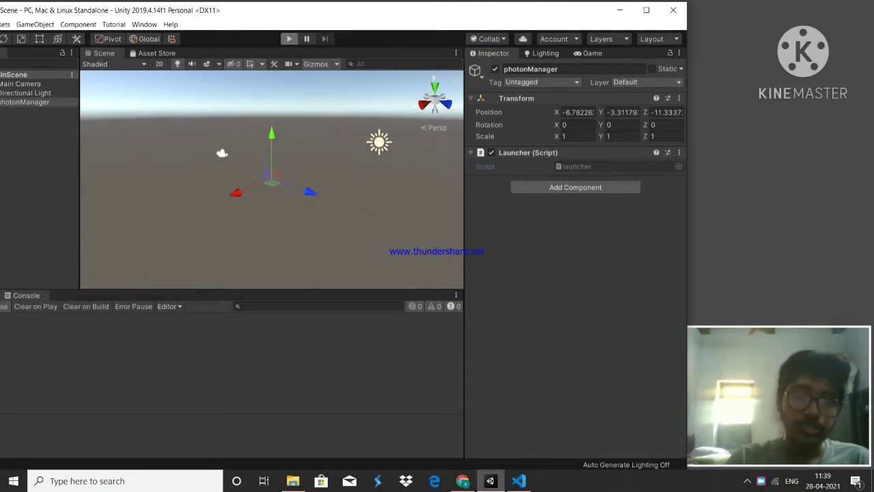
key("ctrl+p")
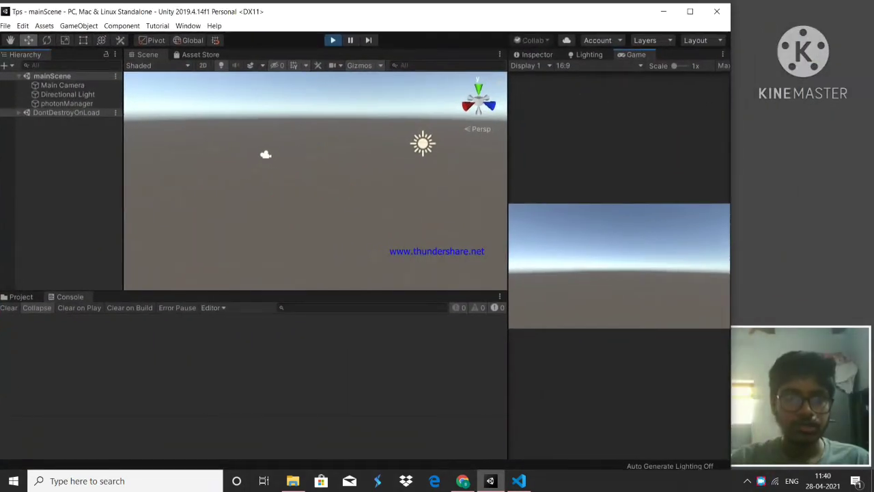
Step: Inspect each Photon message logged in the console and stop play mode
left_click(254, 324)
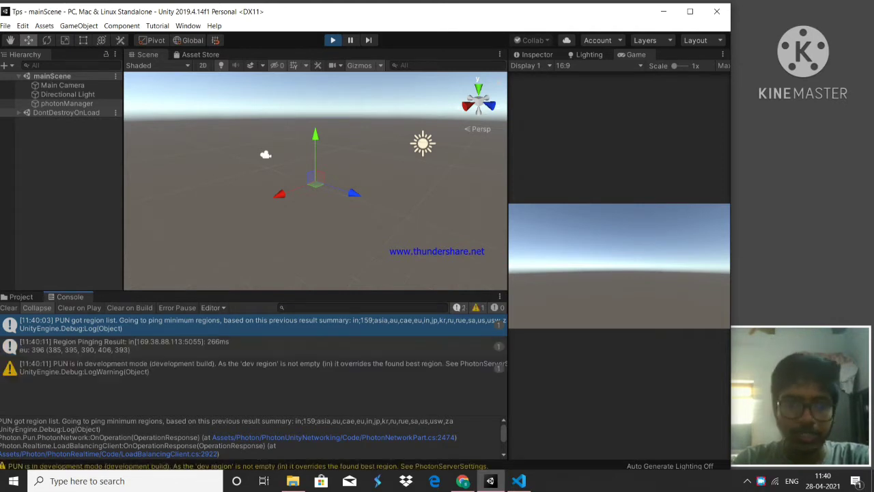
left_click(253, 345)
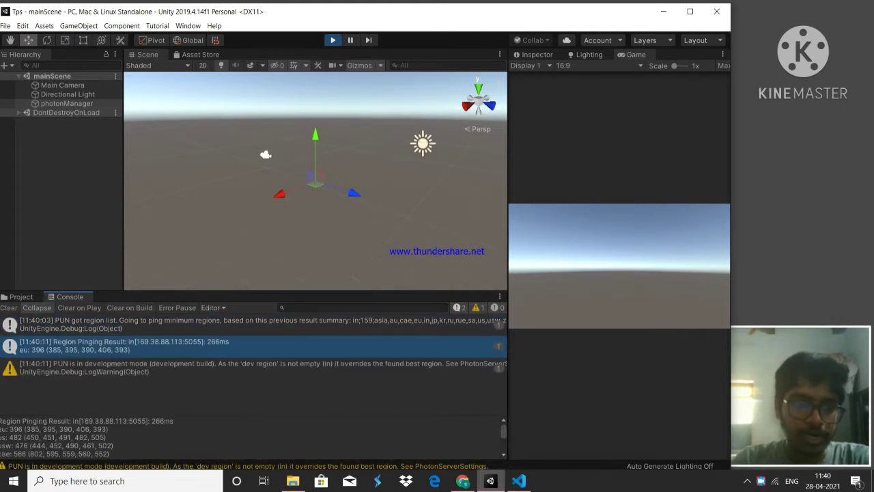
left_click(253, 368)
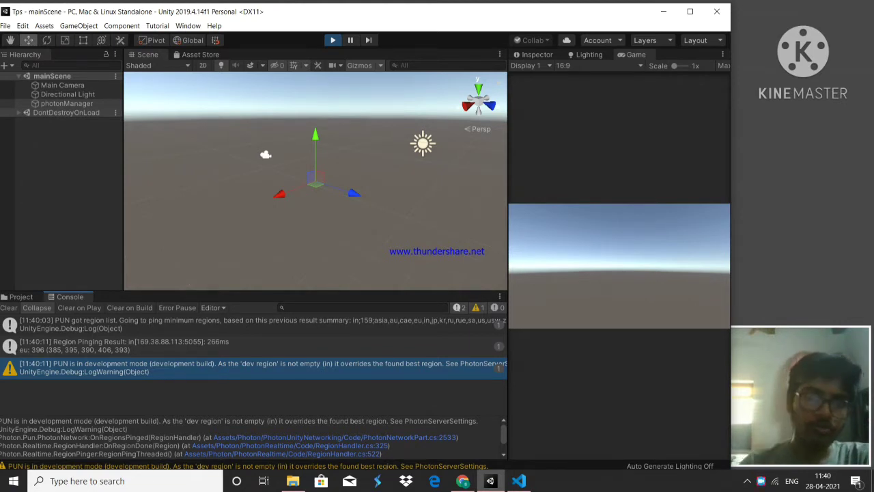
key("ctrl+p")
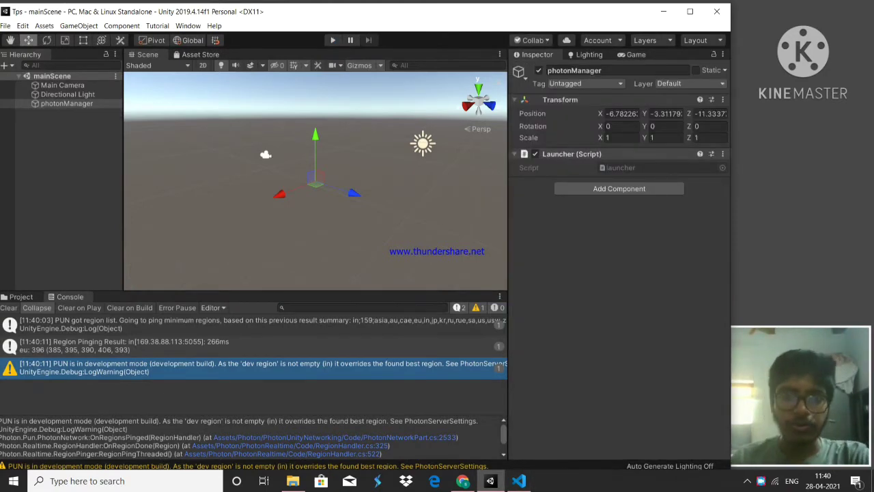
Step: Switch to Visual Studio Code and examine the PhotonNetwork.IsConnected branch and its JoinRandomRoom call in Start()
key("alt+Tab")
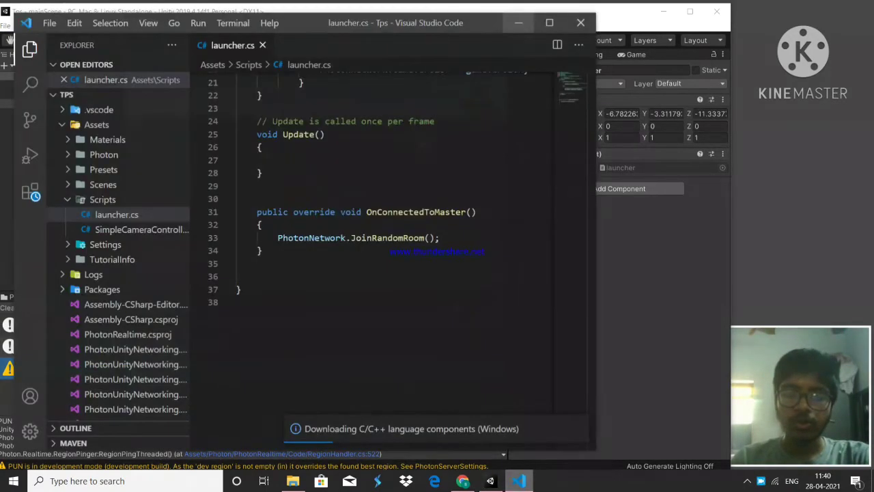
scroll(390, 253, "up", 8)
scroll(389, 253, "down", 5)
scroll(389, 253, "up", 5)
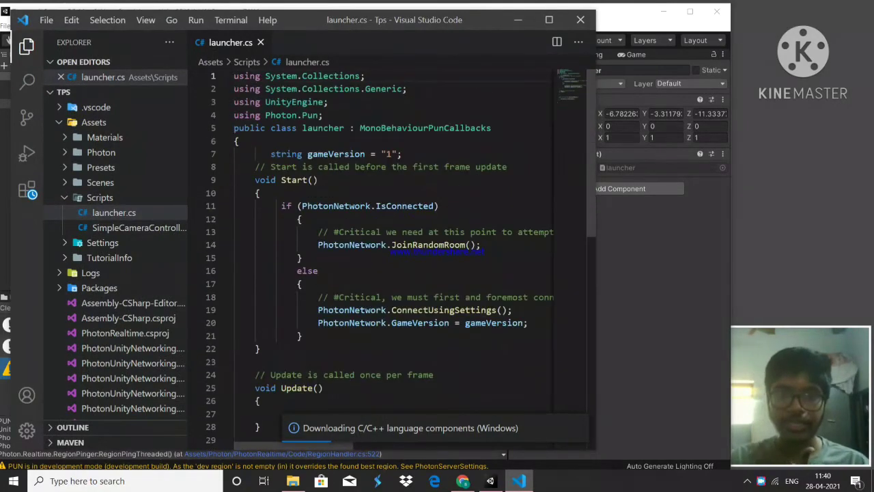
left_click_drag(297, 207, 424, 206)
left_click(481, 232)
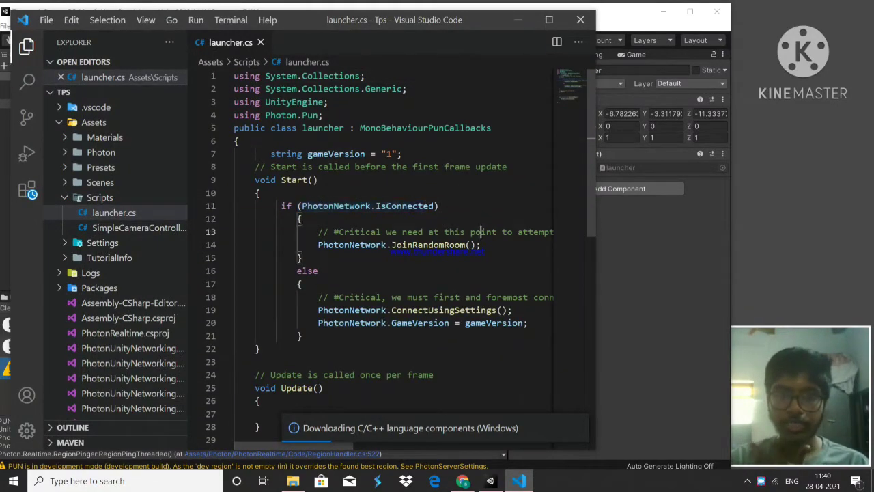
left_click_drag(318, 246, 482, 245)
left_click(481, 245)
scroll(481, 245, "down", 3)
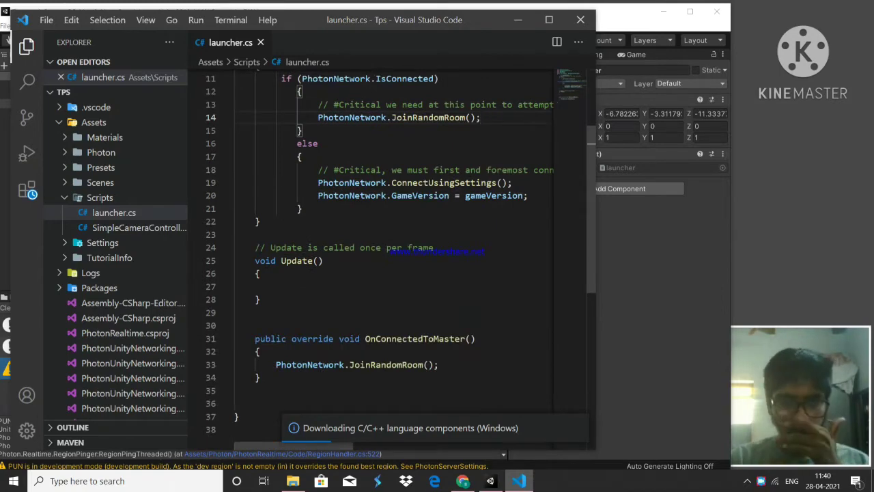
scroll(481, 245, "up", 3)
left_click_drag(313, 165, 305, 257)
left_click(304, 257)
scroll(305, 257, "down", 4)
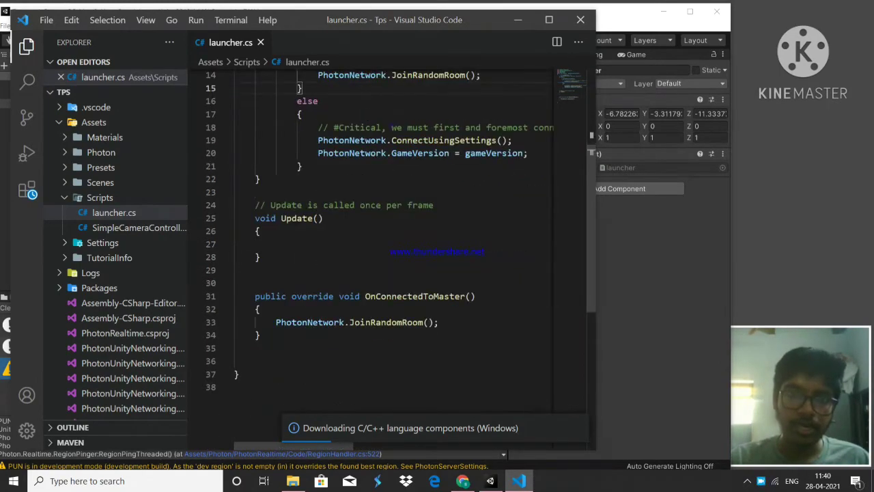
Step: Examine the PhotonNetwork.ConnectUsingSettings call in the else branch of Start()
left_click_drag(308, 140, 512, 140)
left_click(512, 140)
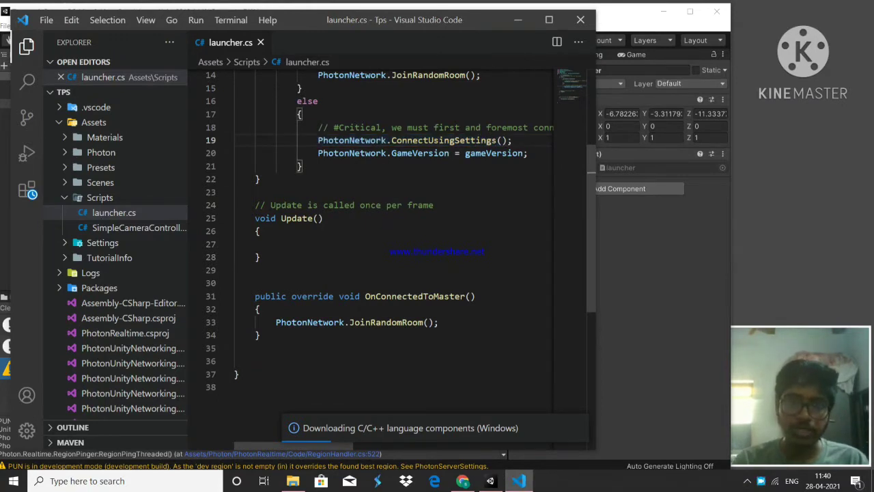
mouse_move(301, 140)
left_mouse_down()
mouse_move(512, 140)
mouse_move(313, 140)
left_mouse_up()
left_click(513, 140)
left_click(313, 140)
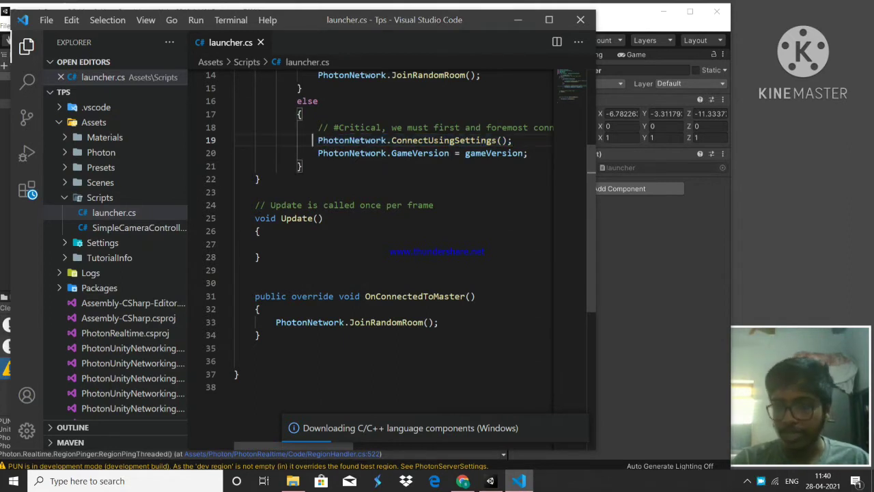
Step: Examine the declaration of the OnConnectedToMaster override and how it relates to the connection code in Start()
left_click_drag(265, 296, 365, 296)
left_click(365, 296)
left_click(445, 296)
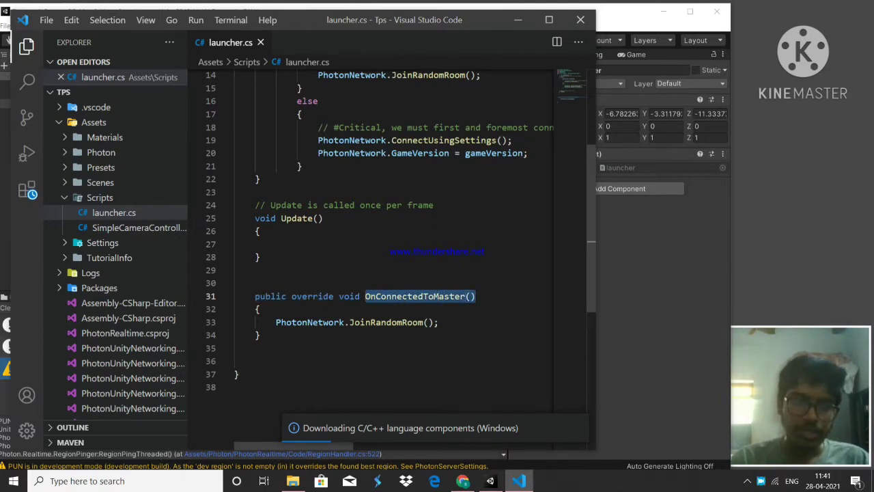
left_click(391, 296)
double_click(391, 295)
scroll(391, 295, "up", 3)
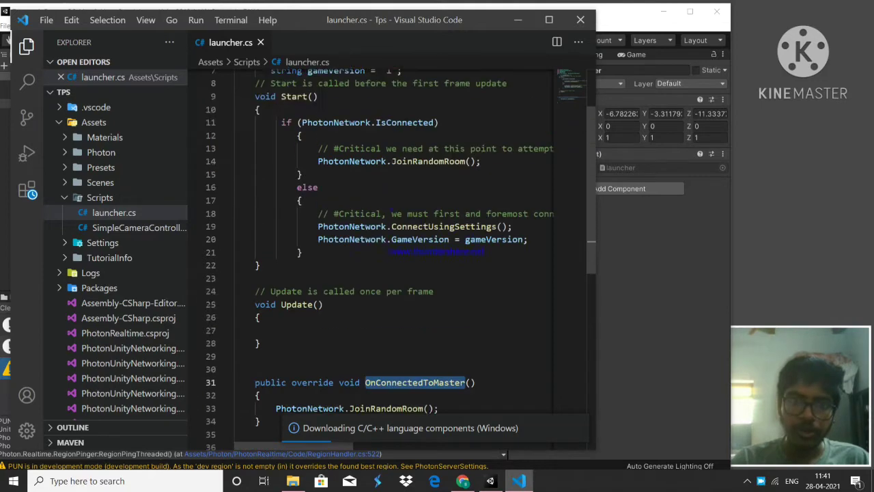
left_click(454, 269)
Step: Compare the JoinRandomRoom call inside OnConnectedToMaster with the connection logic in Start()
scroll(455, 269, "down", 4)
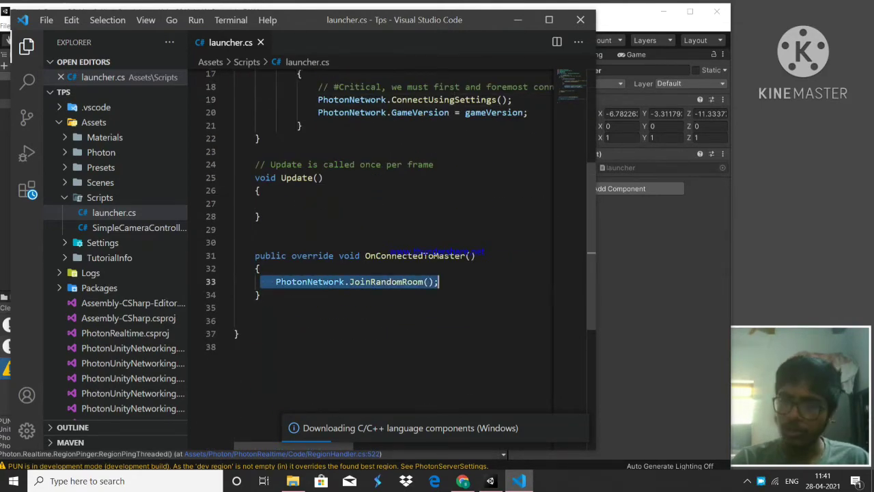
scroll(396, 259, "up", 4)
left_click_drag(408, 220, 465, 207)
left_click(465, 207)
scroll(465, 207, "down", 3)
scroll(396, 260, "down", 1)
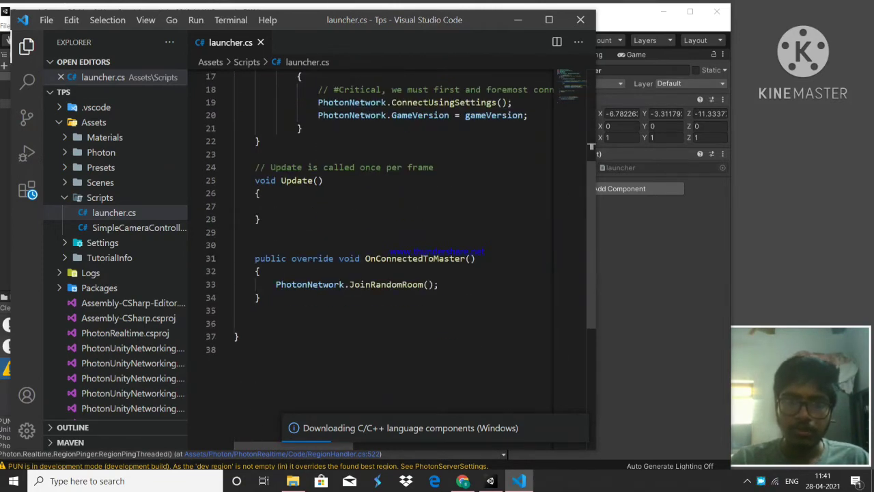
left_click_drag(270, 285, 440, 285)
left_click(440, 285)
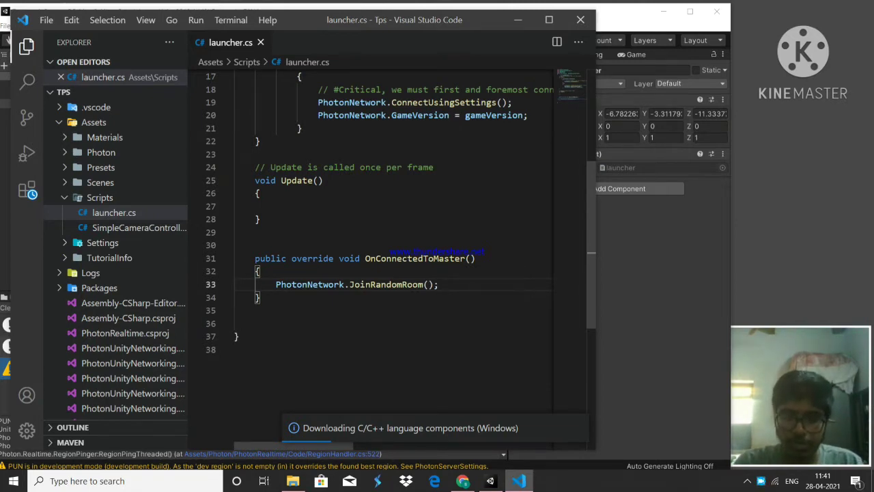
Step: Reread launcher.cs from the Photon.Pun import down to the JoinRandomRoom call in OnConnectedToMaster
scroll(393, 246, "up", 6)
double_click(322, 115)
left_click_drag(323, 115, 466, 297)
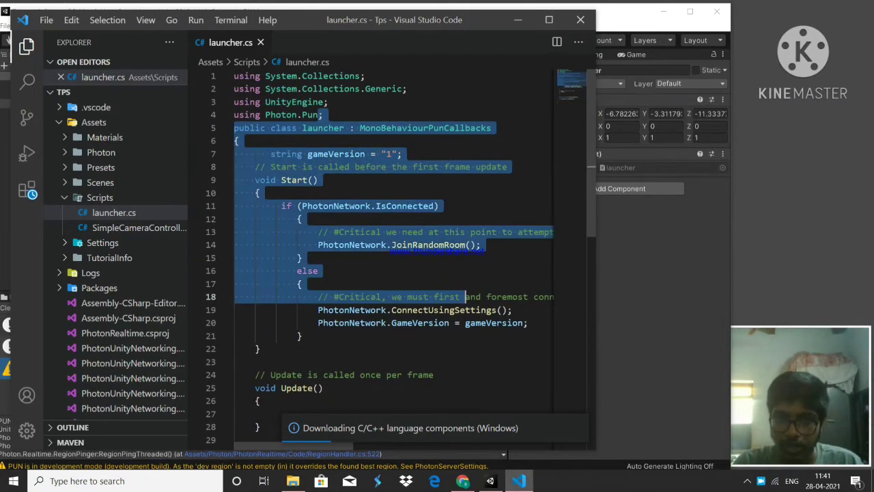
left_click(466, 297)
scroll(466, 297, "down", 8)
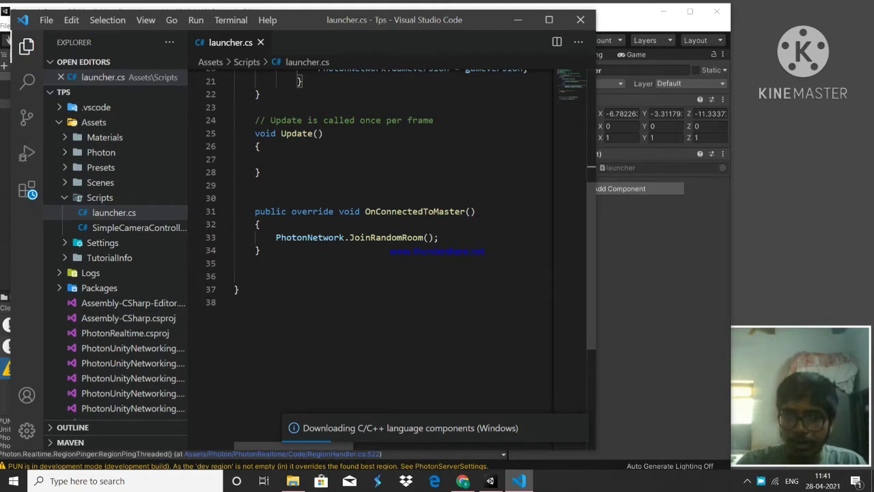
left_click_drag(350, 237, 381, 238)
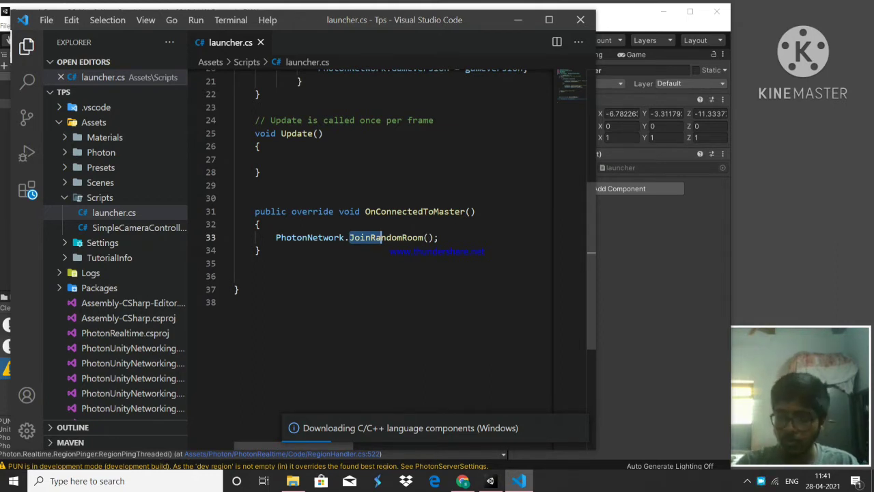
Step: Switch to the Photon PUN Lobby tutorial in Chrome and examine the JoinRandomRoom call appended to OnConnectedToMaster
left_click_drag(400, 28, 506, 29)
left_click(463, 481)
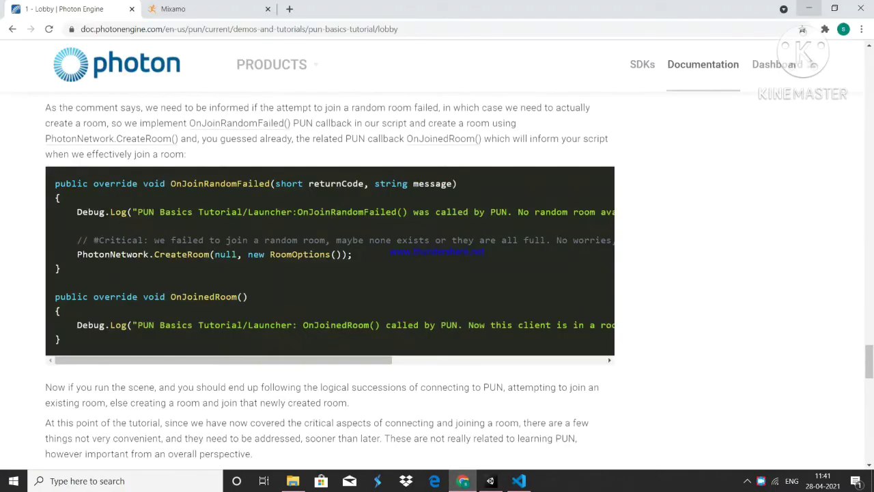
left_click(835, 8)
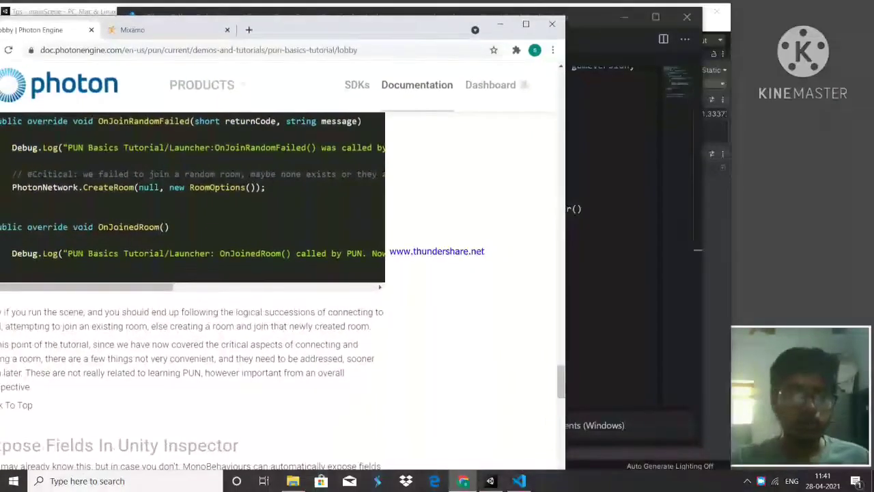
scroll(294, 273, "up", 3)
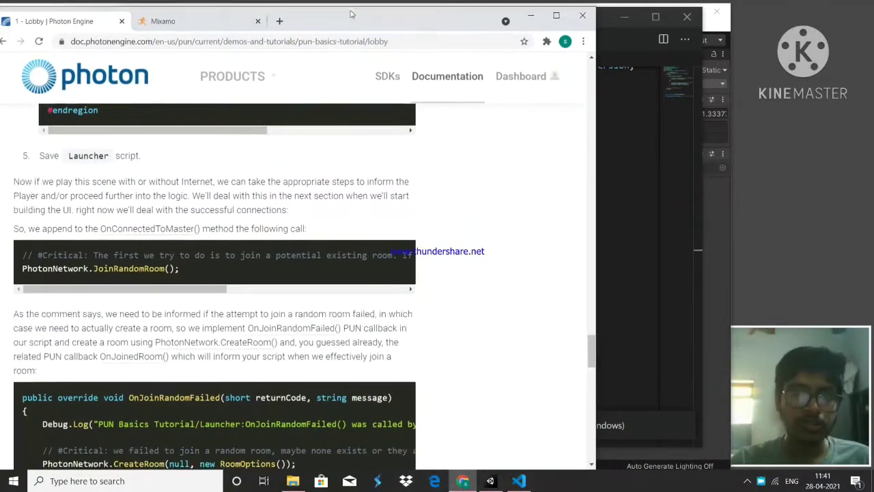
scroll(293, 273, "down", 3)
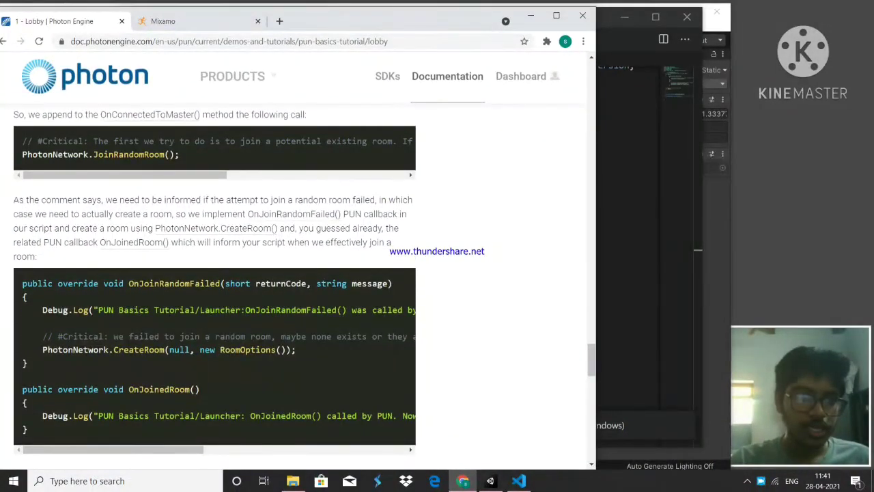
left_click_drag(42, 154, 183, 155)
left_click(198, 155)
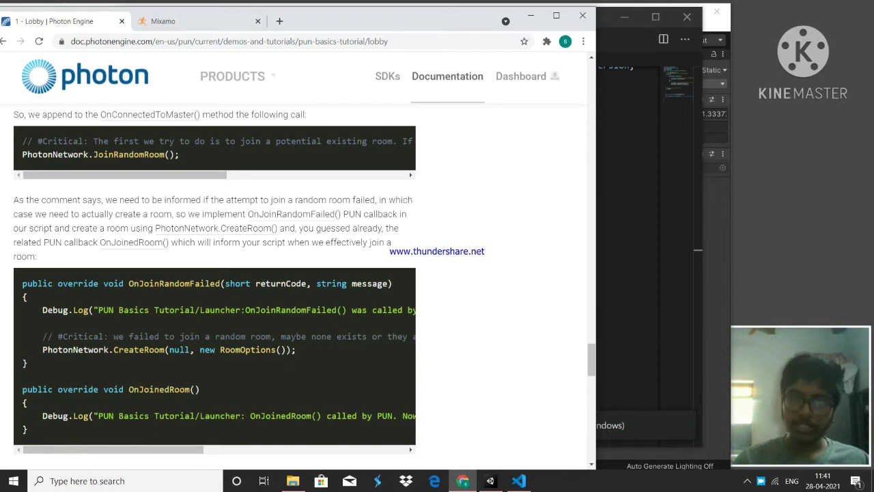
Step: Examine the tutorial's OnJoinRandomFailed and OnJoinedRoom callback code in the maximized browser window
left_click_drag(63, 283, 38, 283)
left_click(119, 284)
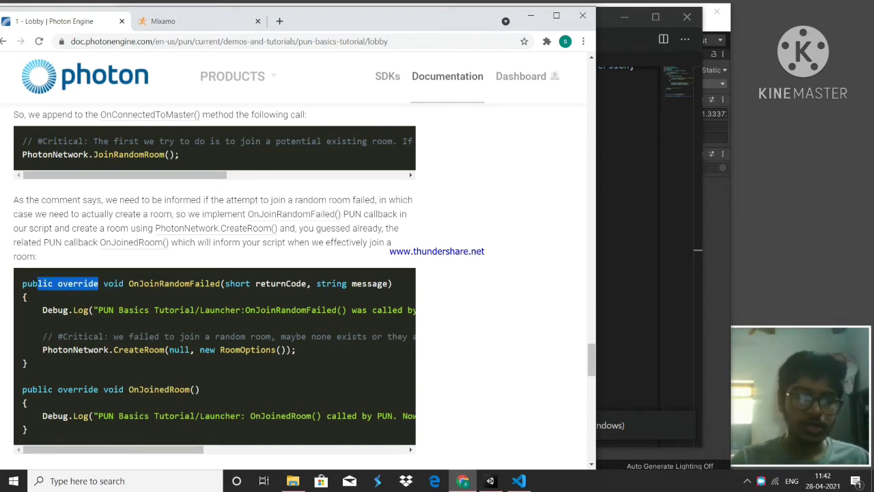
left_click_drag(128, 283, 210, 283)
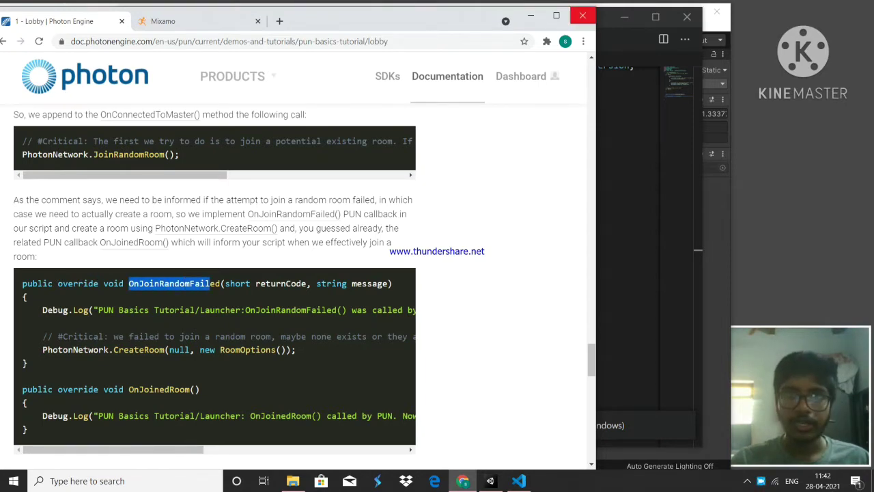
left_click(556, 16)
left_click(409, 383)
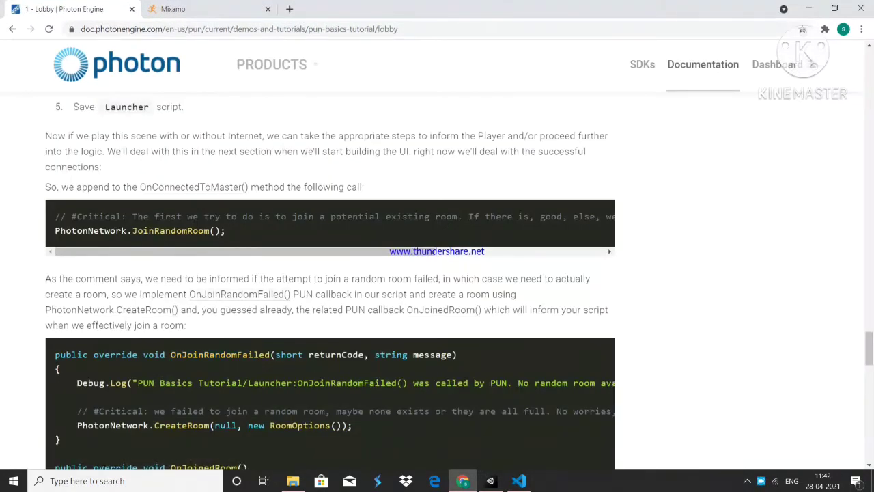
scroll(409, 382, "down", 3)
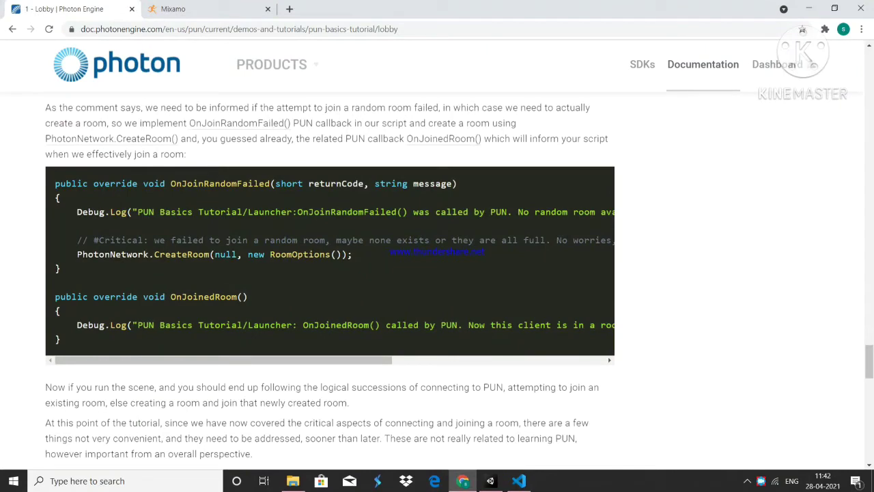
Step: Copy the tutorial's OnJoinRandomFailed callback into launcher.cs below the OnConnectedToMaster method
left_click_drag(62, 279, 55, 183)
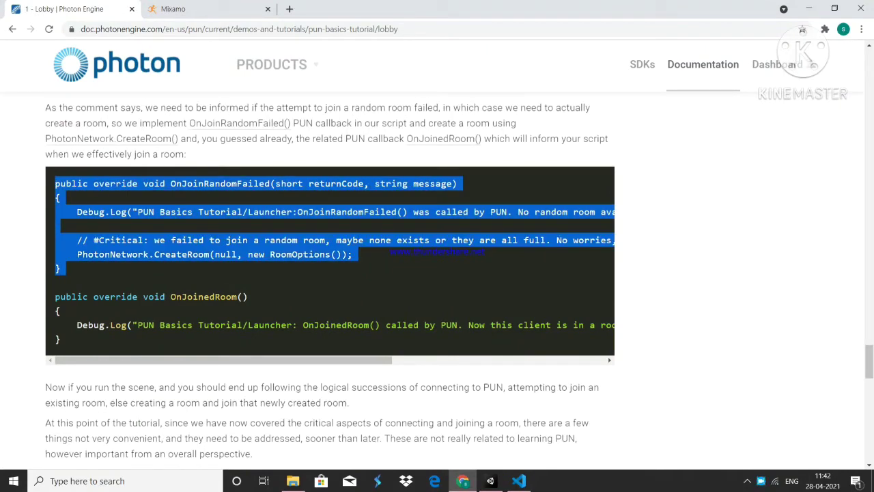
left_click(519, 481)
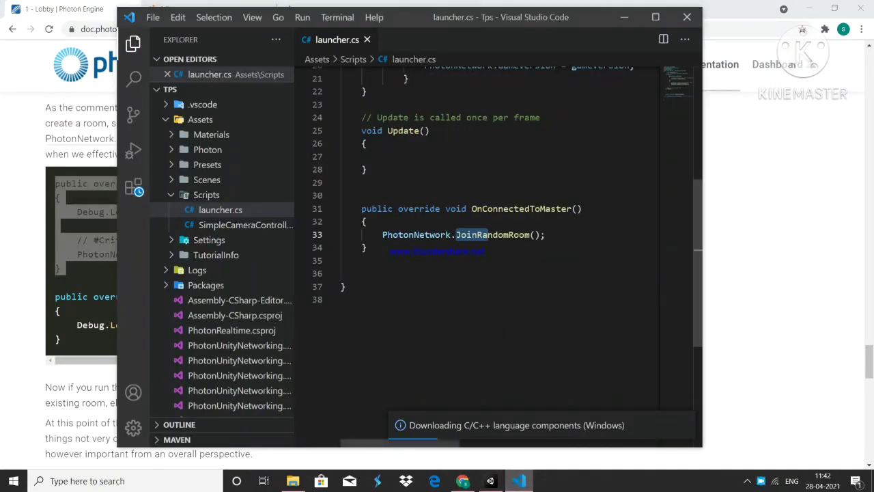
left_click(366, 247)
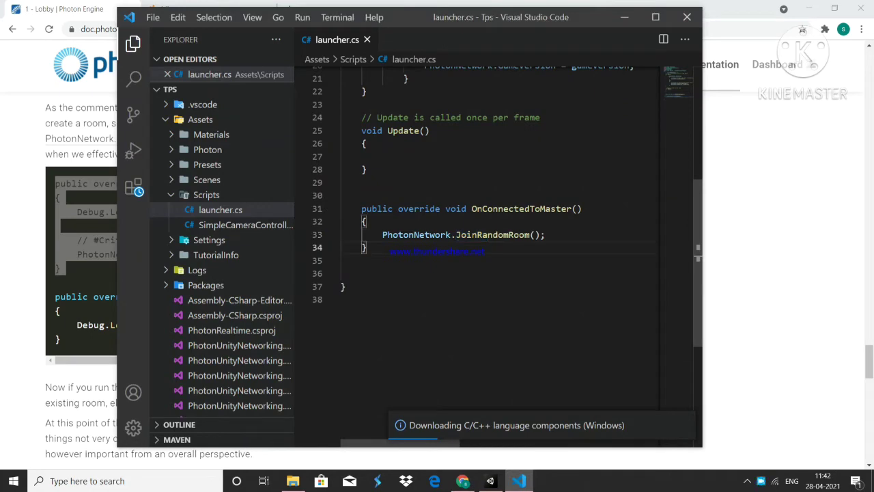
key("ctrl+v")
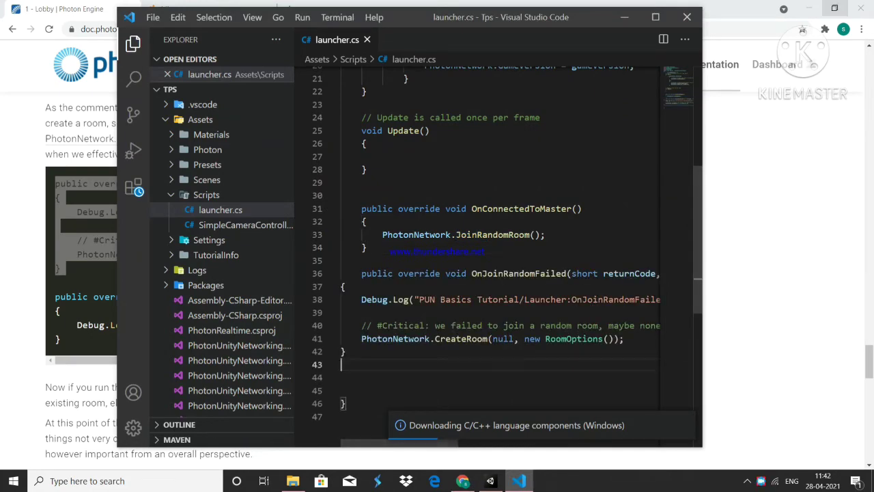
left_click(835, 9)
key("alt+Tab")
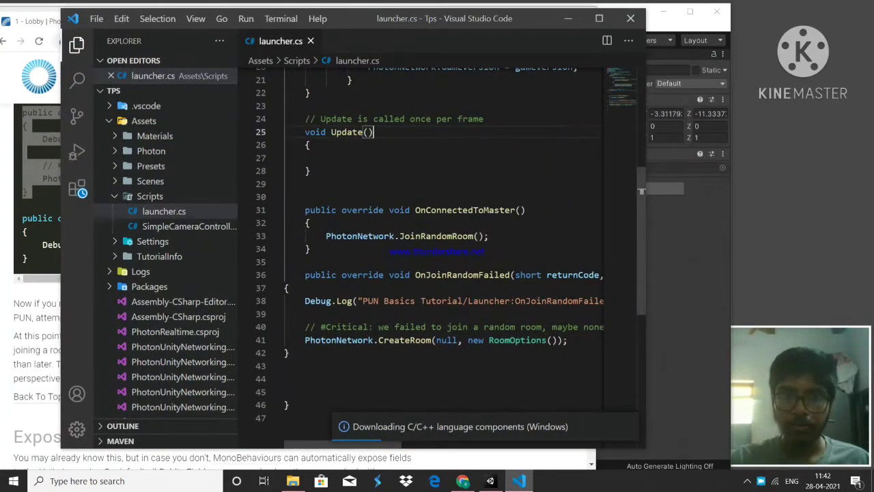
Step: Delete the Debug.Log line and the #Critical comment from OnJoinRandomFailed, keeping the CreateRoom call
left_click_drag(347, 275, 306, 274)
left_click(447, 275)
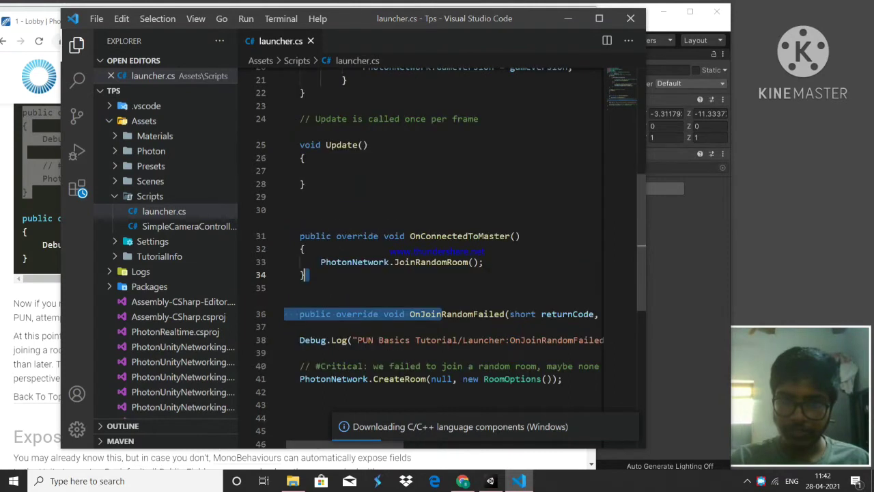
left_click_drag(457, 314, 604, 367)
left_click(286, 326)
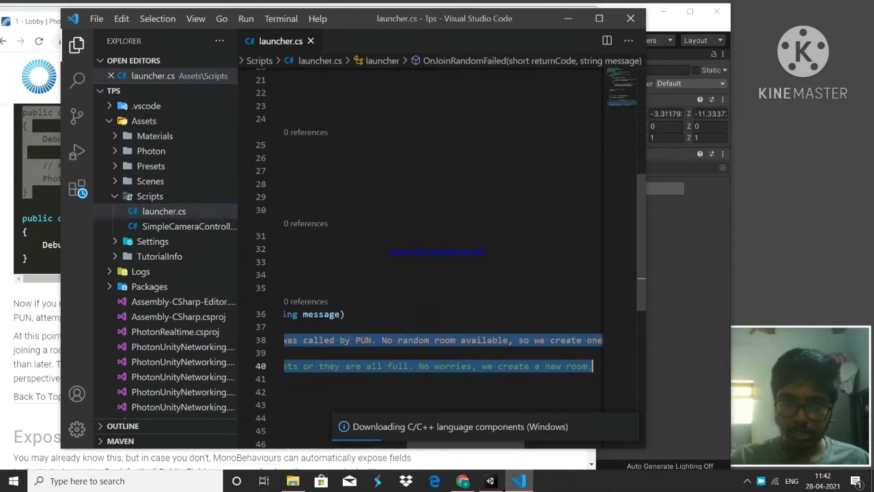
key("BackSpace")
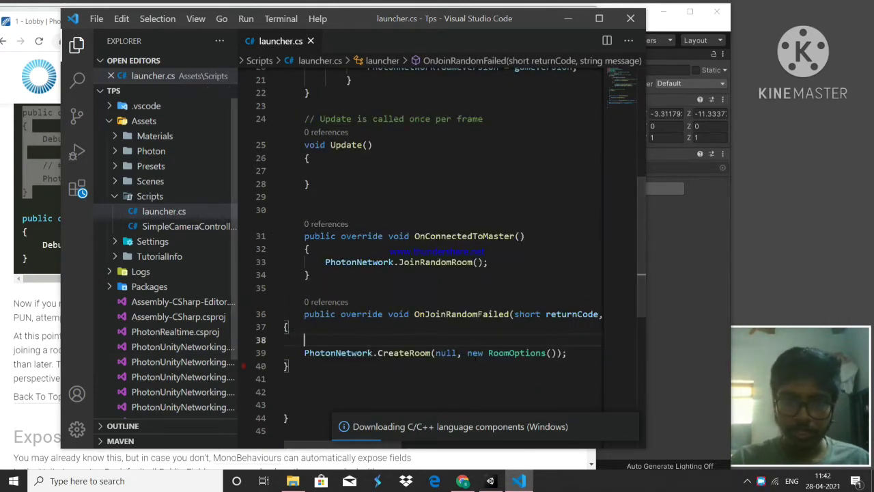
Step: Indent the braces and body of OnJoinRandomFailed by one level to line up with its declaration
left_click_drag(290, 367, 285, 327)
key("Tab")
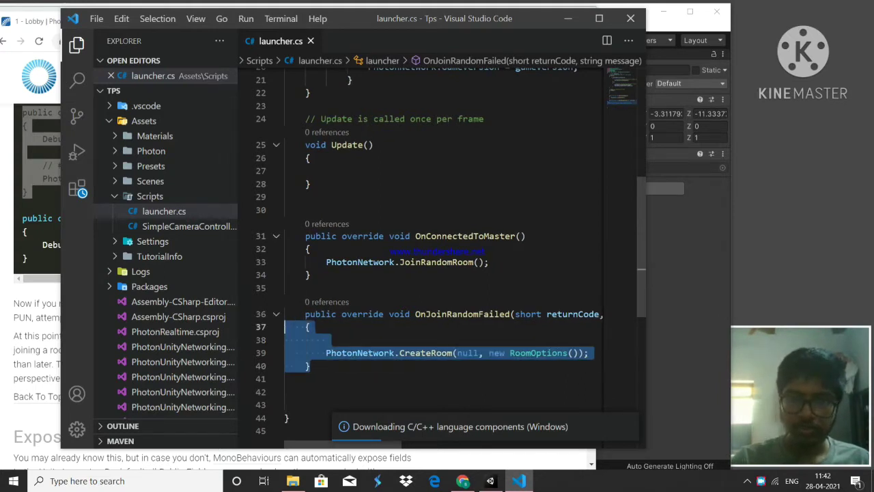
left_click(326, 340)
Step: Reread the JoinRandomRoom call in OnConnectedToMaster and the CreateRoom fallback in OnJoinRandomFailed, comparing them with Start()
left_click_drag(341, 353, 531, 353)
left_click(531, 353)
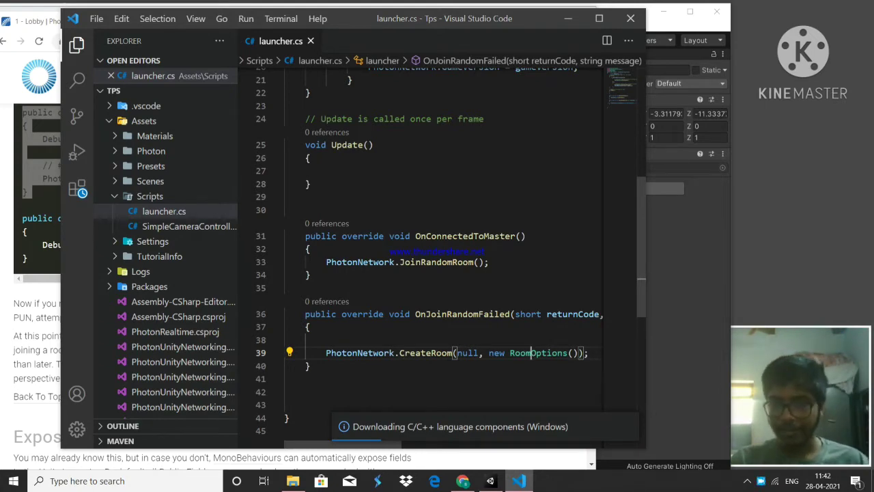
scroll(437, 252, "up", 2)
scroll(437, 253, "up", 4)
scroll(437, 253, "down", 4)
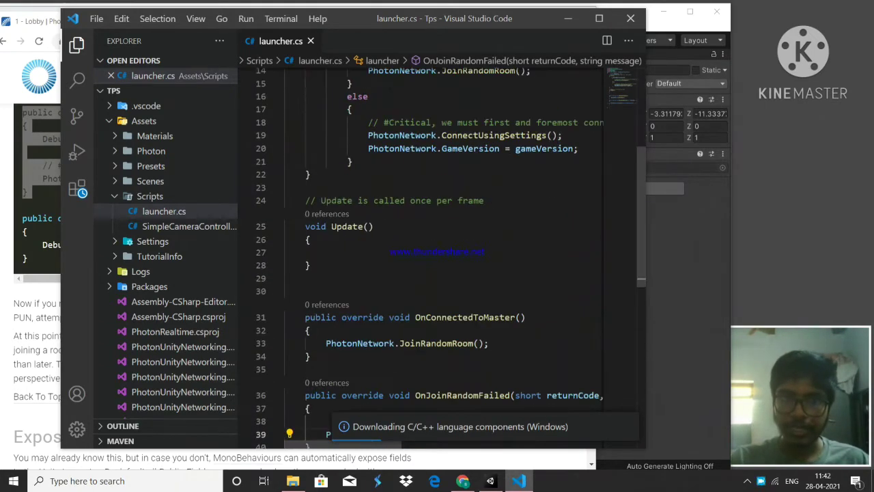
left_click_drag(489, 343, 321, 344)
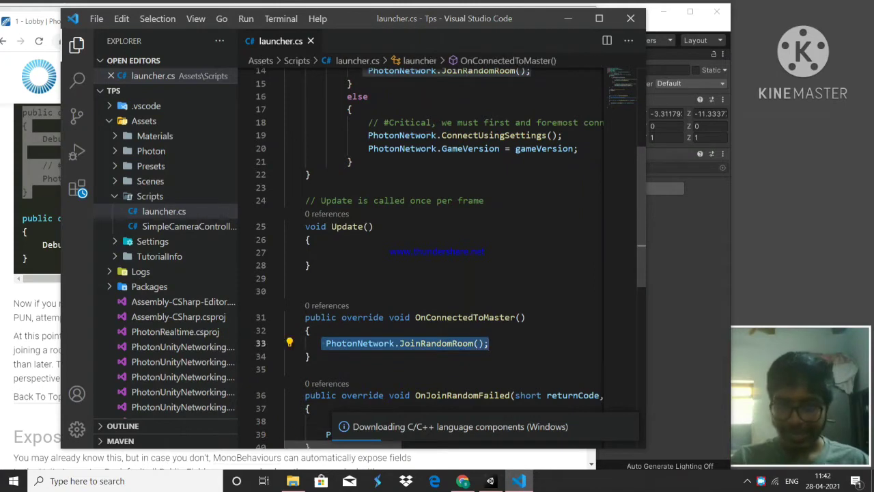
left_click(463, 344)
left_click_drag(468, 344, 410, 344)
left_click(410, 343)
scroll(410, 343, "down", 2)
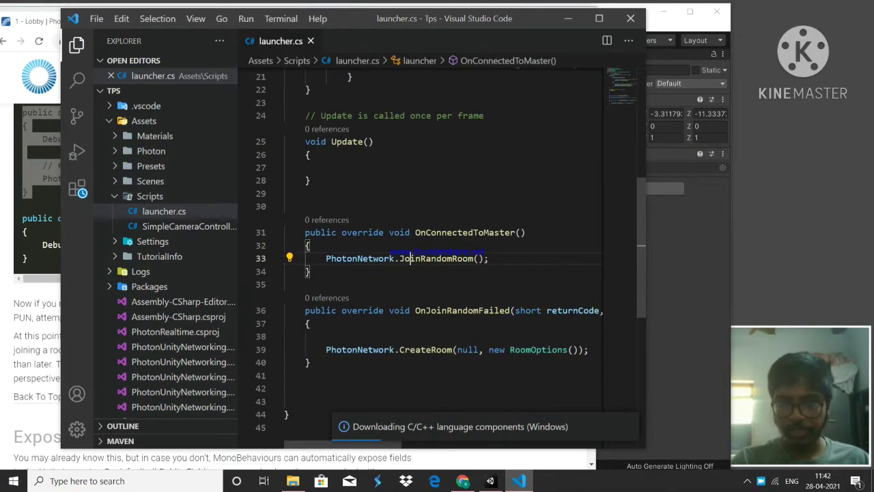
scroll(437, 253, "up", 5)
scroll(437, 252, "down", 6)
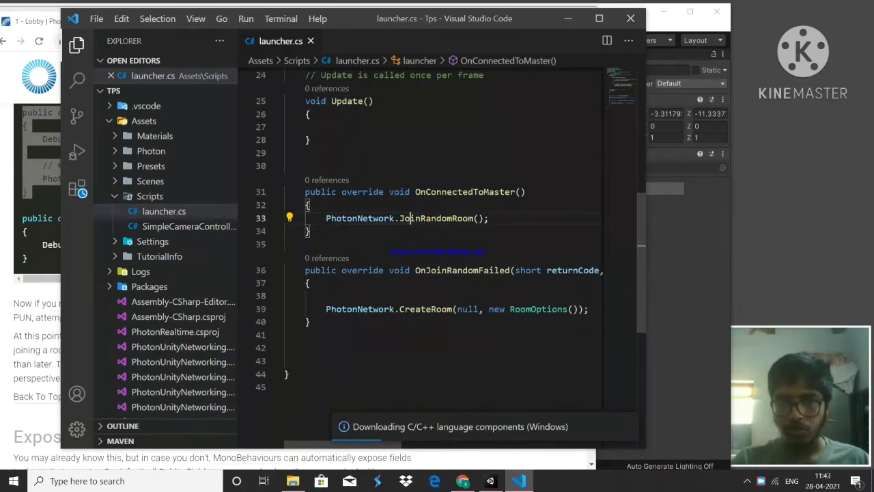
left_click_drag(415, 270, 520, 271)
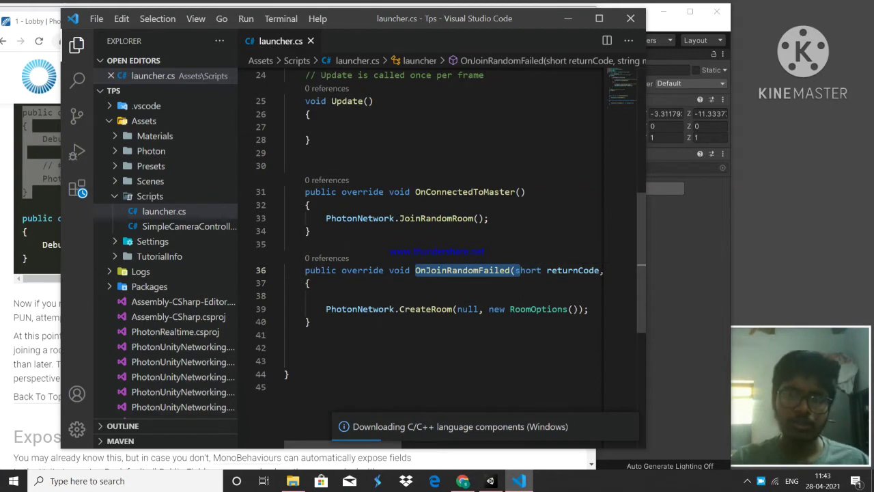
left_click(308, 205)
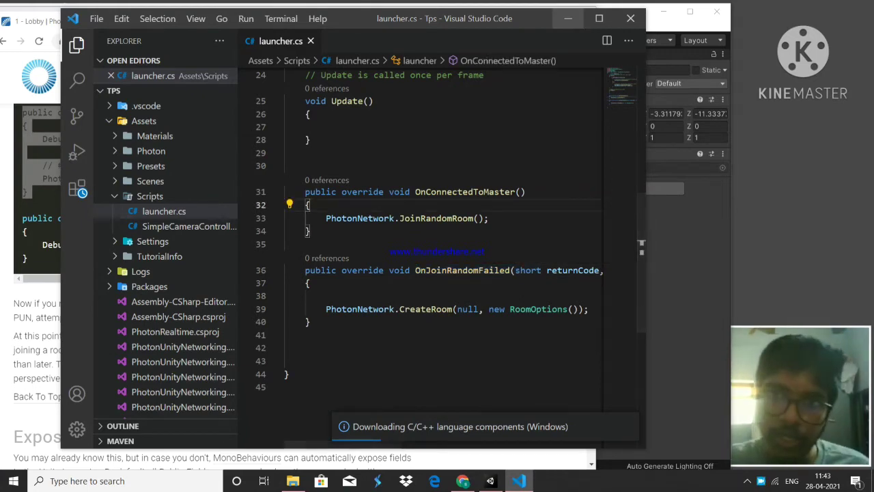
left_click(415, 192)
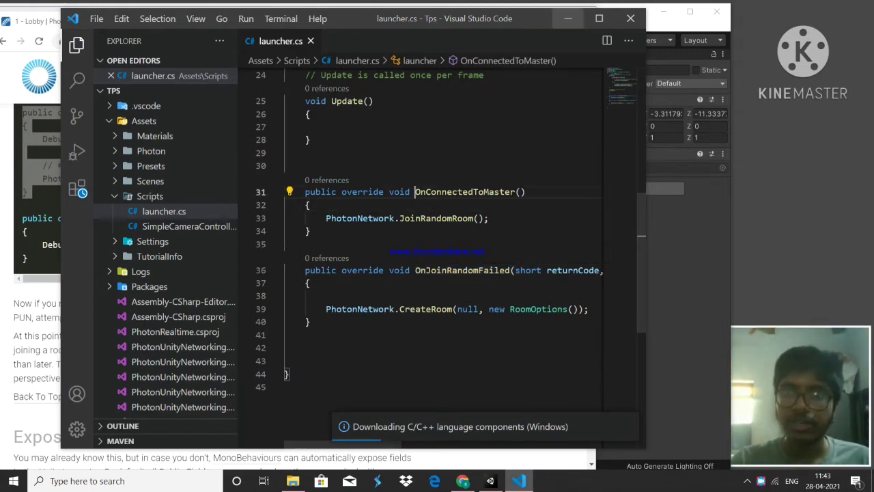
Step: Return to the PUN Lobby tutorial in Chrome and copy the "private byte maxPlayersPerRoom = 4;" declaration
left_click(571, 18)
left_click(528, 13)
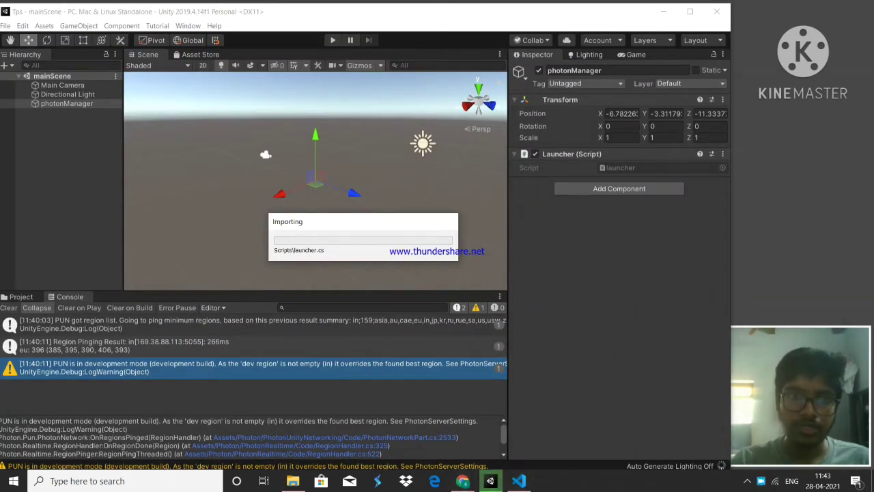
left_click(462, 480)
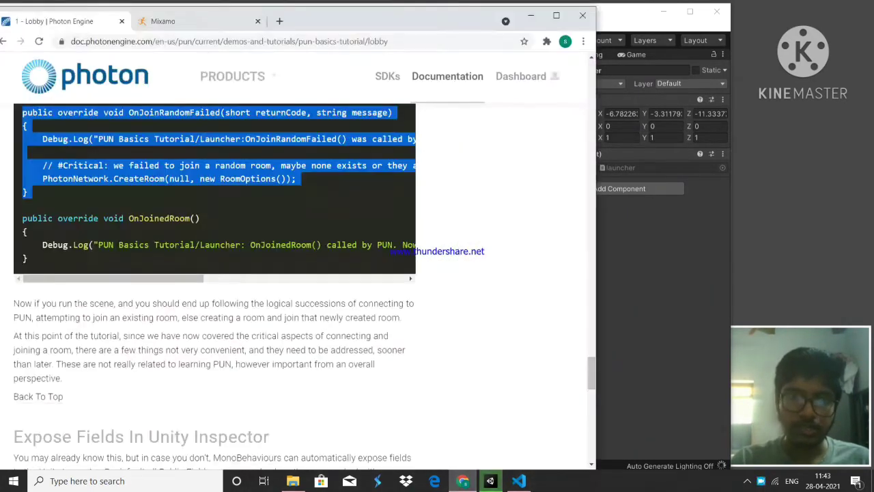
scroll(298, 273, "down", 5)
scroll(215, 273, "down", 3)
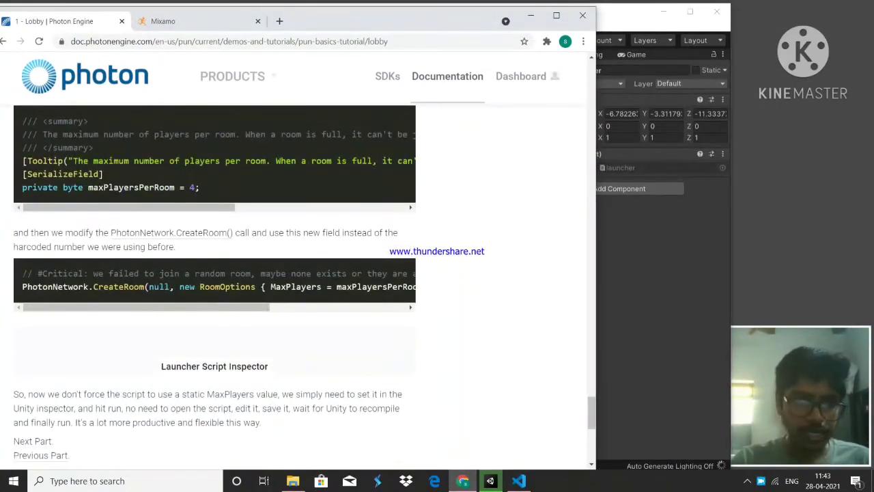
mouse_move(184, 308)
left_mouse_down()
mouse_move(310, 307)
mouse_move(185, 307)
left_mouse_up()
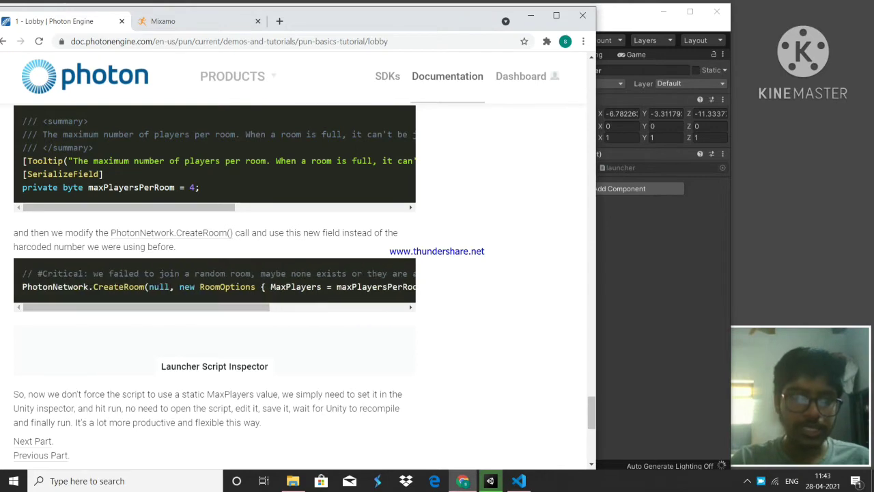
left_click_drag(200, 187, 22, 187)
key("ctrl+c")
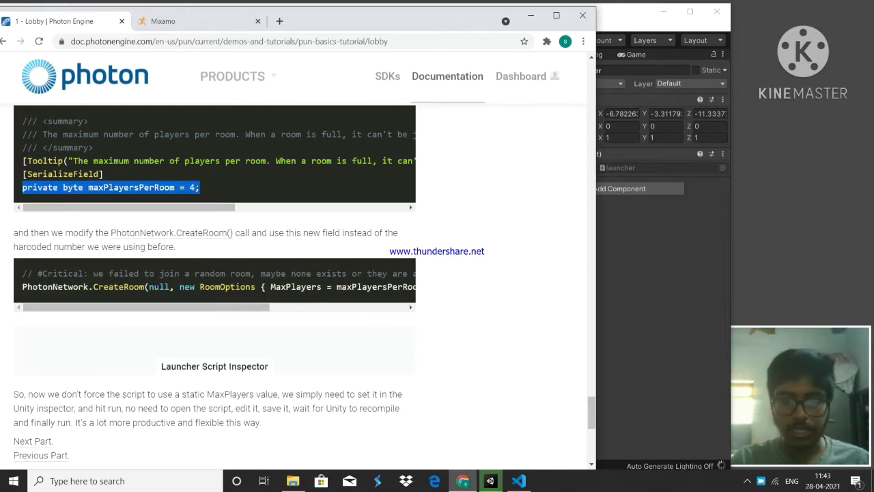
Step: Add the field "private byte maxPlayersPerRoom = 4;" above Start() in launcher.cs in Visual Studio Code
left_click(519, 481)
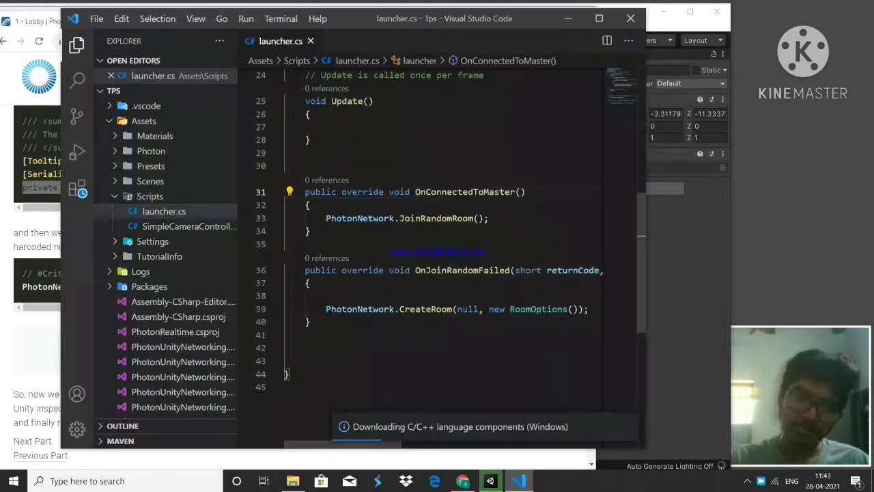
scroll(444, 253, "up", 9)
left_click(558, 191)
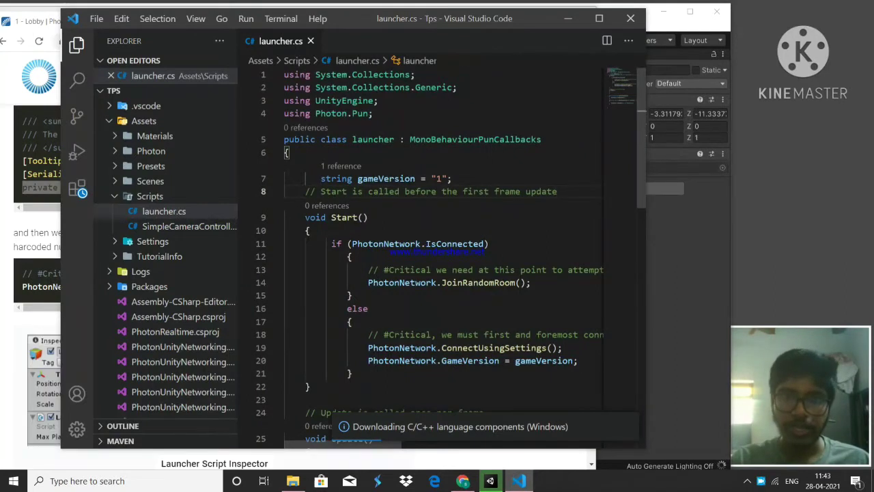
key("Return")
key("ctrl+v")
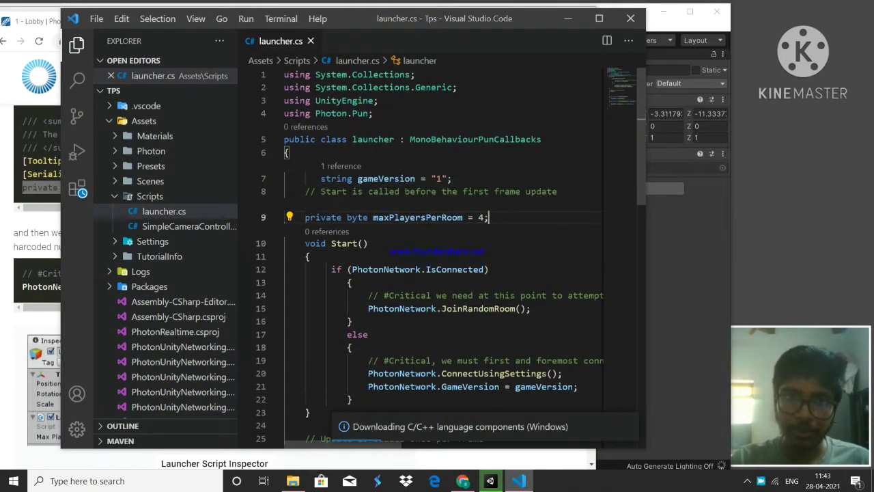
double_click(357, 217)
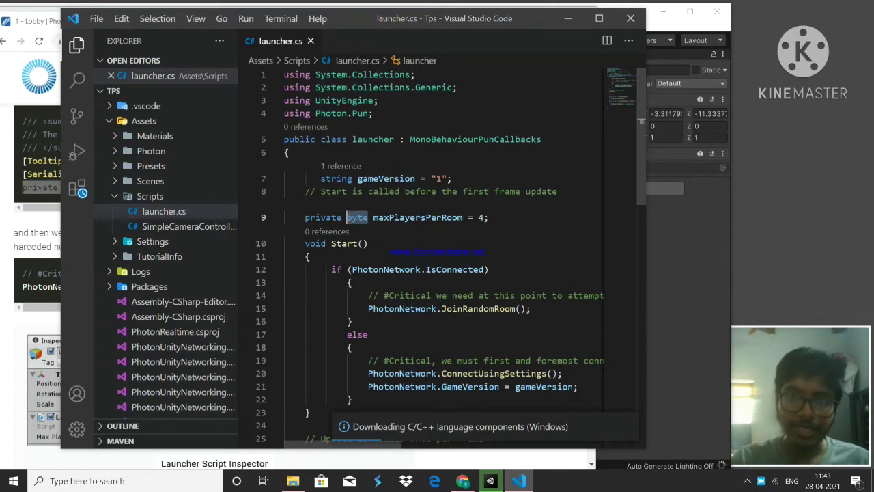
double_click(481, 217)
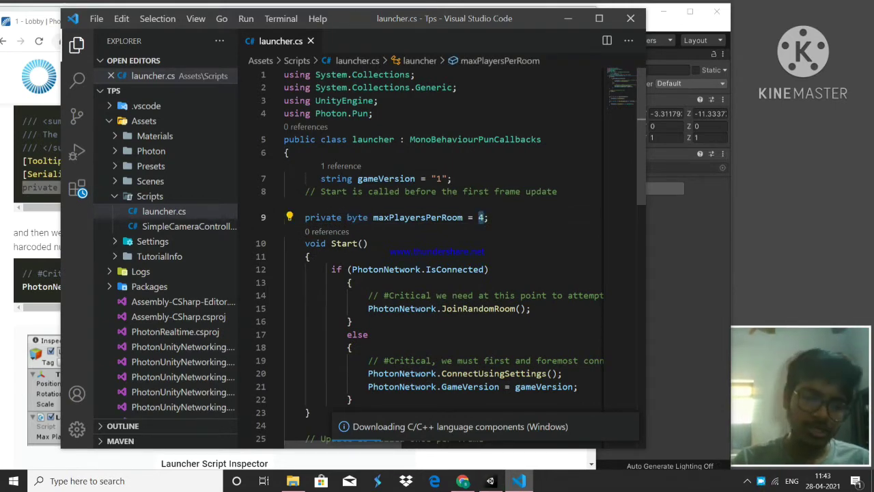
Step: Copy "MaxPlayers = maxPlayersPerRoom" from the tutorial's modified CreateRoom call in Chrome
left_click_drag(483, 19, 757, 60)
left_click_drag(270, 286, 205, 287)
key("ctrl+c")
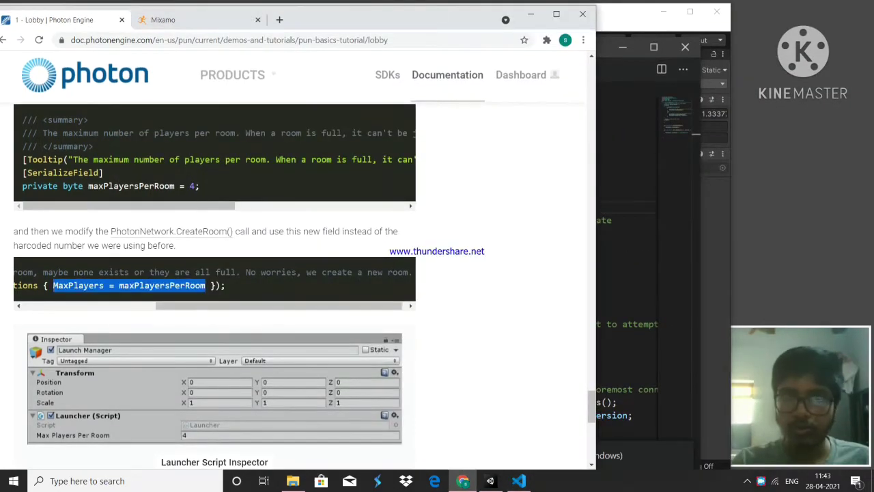
Step: Insert "MaxPlayers = maxPlayersPerRoom" into the RoomOptions parentheses of the CreateRoom call in launcher.cs
left_click(611, 102)
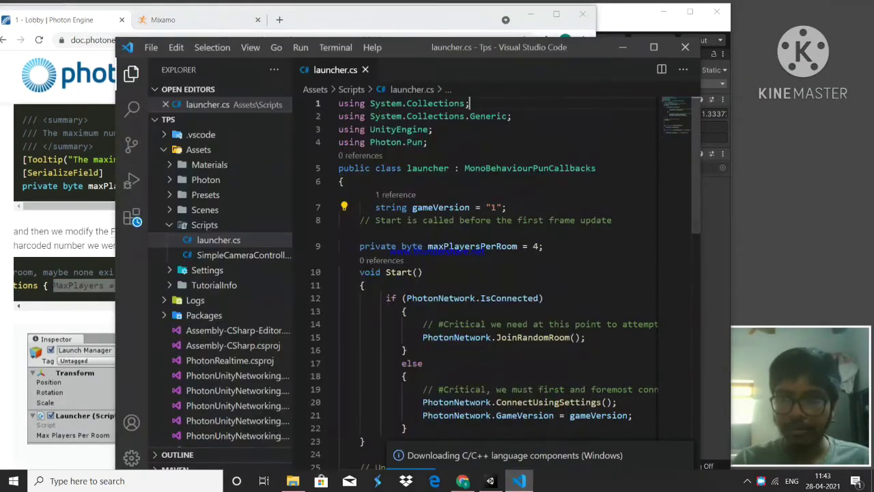
left_click_drag(562, 41, 478, 23)
scroll(410, 259, "down", 5)
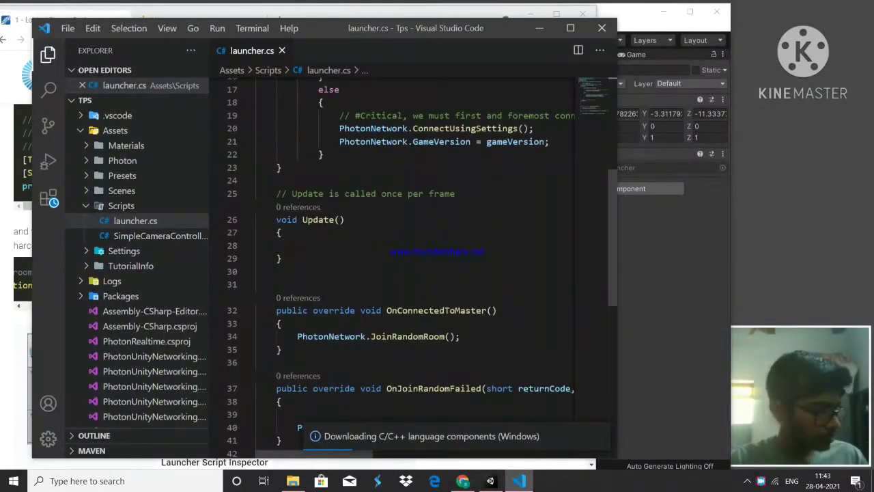
scroll(409, 260, "down", 4)
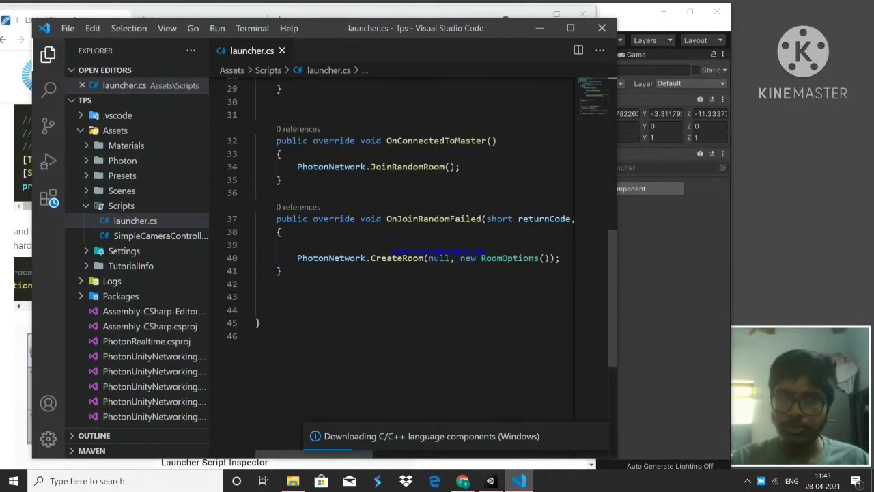
mouse_move(550, 258)
left_mouse_down()
mouse_move(456, 258)
mouse_move(551, 258)
left_mouse_up()
left_click(455, 258)
left_click(544, 258)
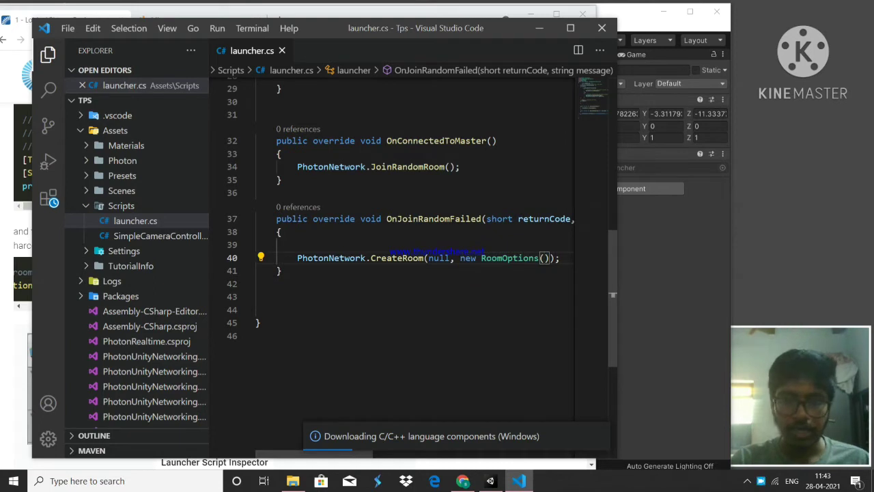
key("ctrl+v")
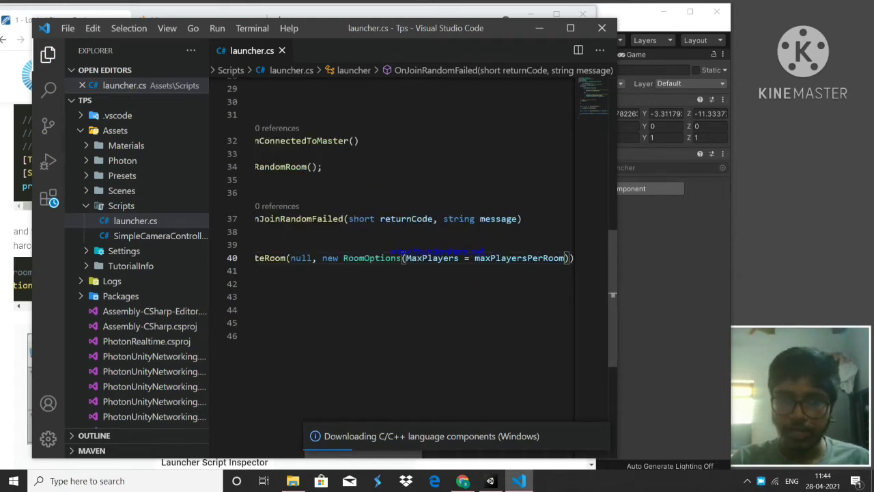
key("End")
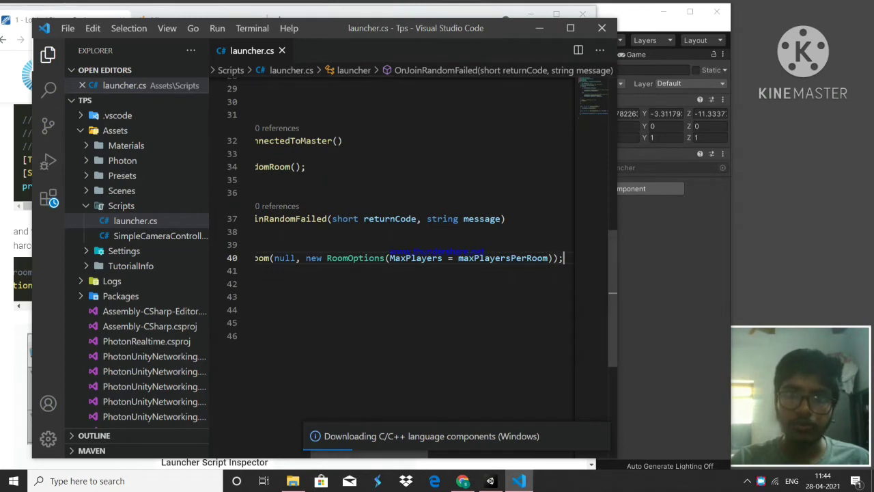
double_click(409, 271)
scroll(410, 271, "up", 11)
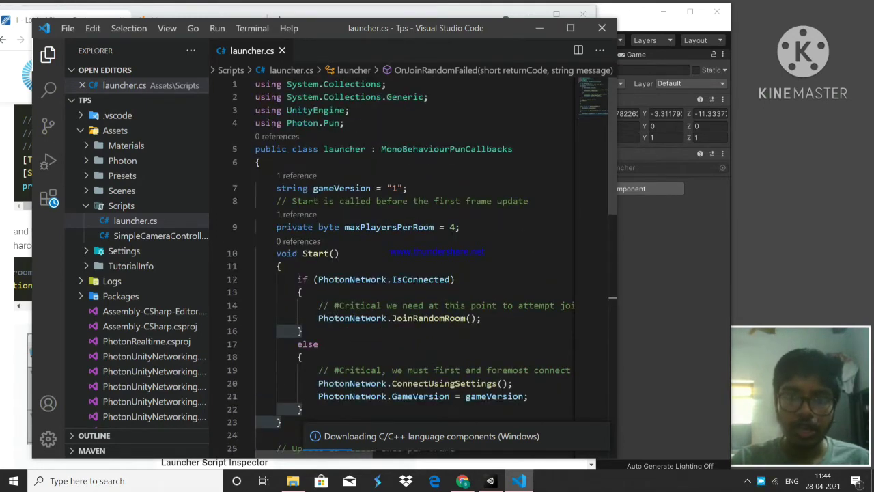
Step: Switch to Unity, clear the Console and examine the compile errors reported for launcher.cs
left_click_drag(461, 226, 371, 227)
left_click(365, 227)
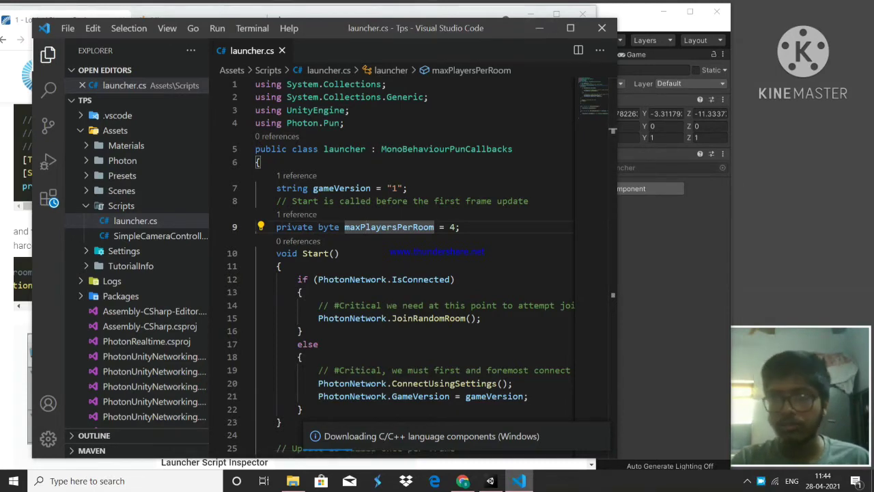
left_click(490, 480)
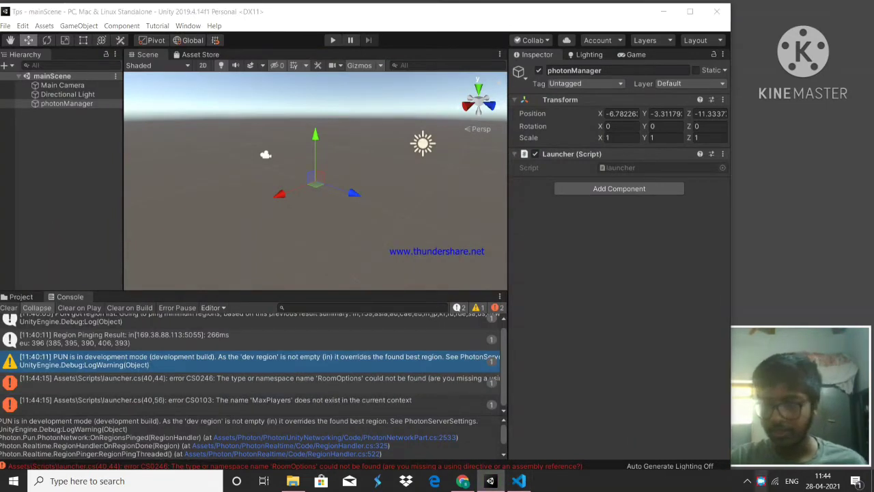
right_click(760, 481)
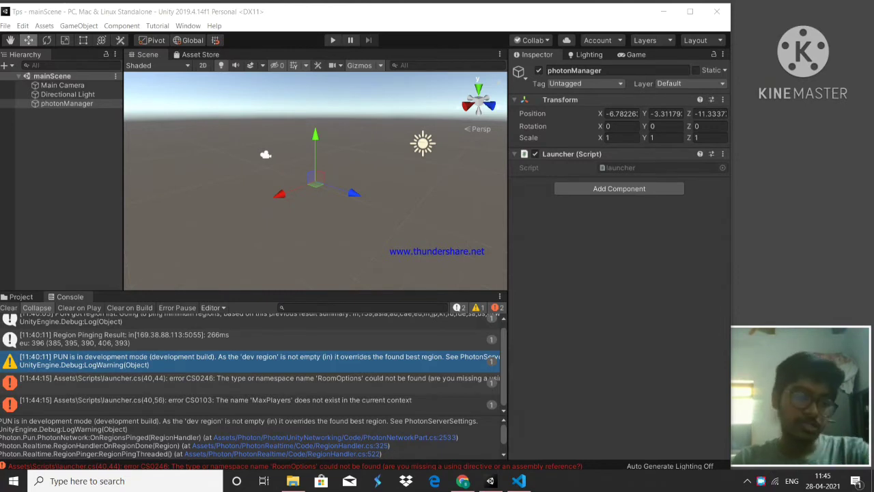
left_click_drag(258, 19, 289, 15)
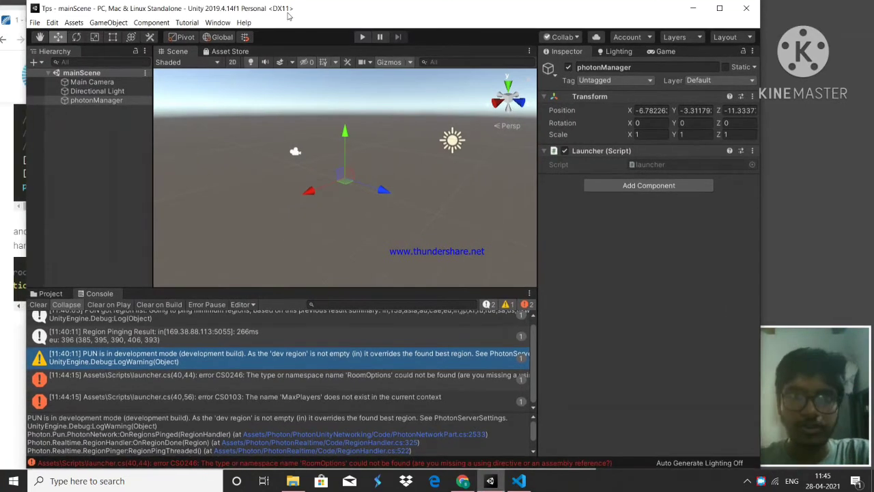
left_click(39, 304)
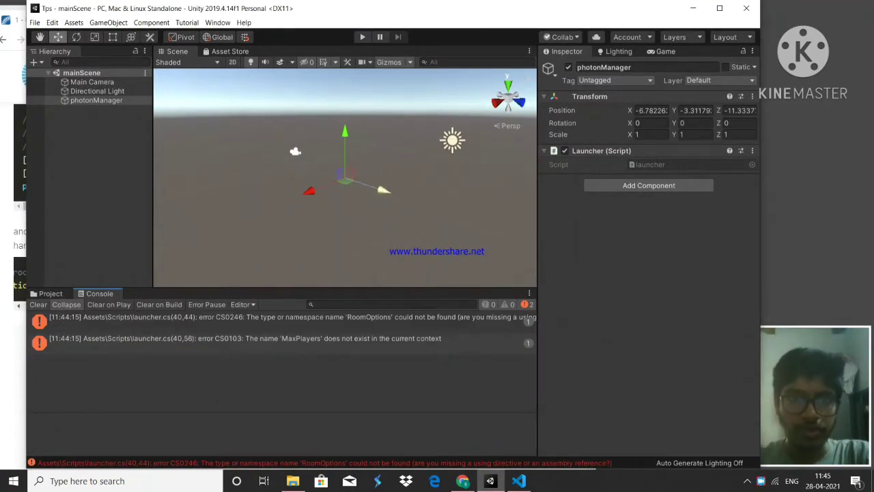
left_click(293, 320)
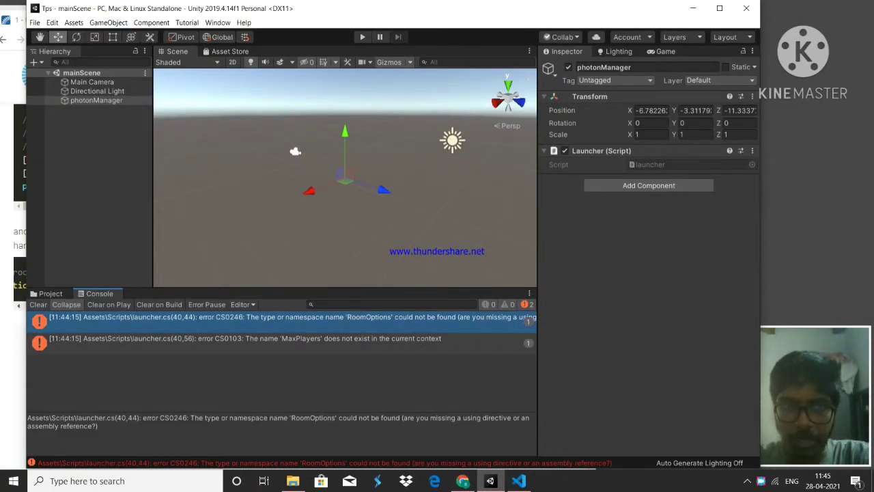
left_click(282, 342)
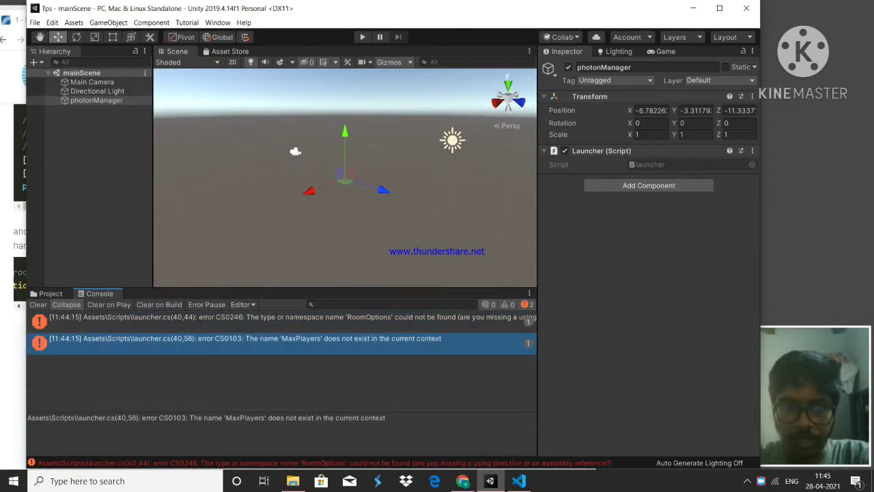
Step: Return to Visual Studio Code and examine launcher.cs, especially the RoomOptions argument of the CreateRoom call in OnJoinRandomFailed
left_click(519, 481)
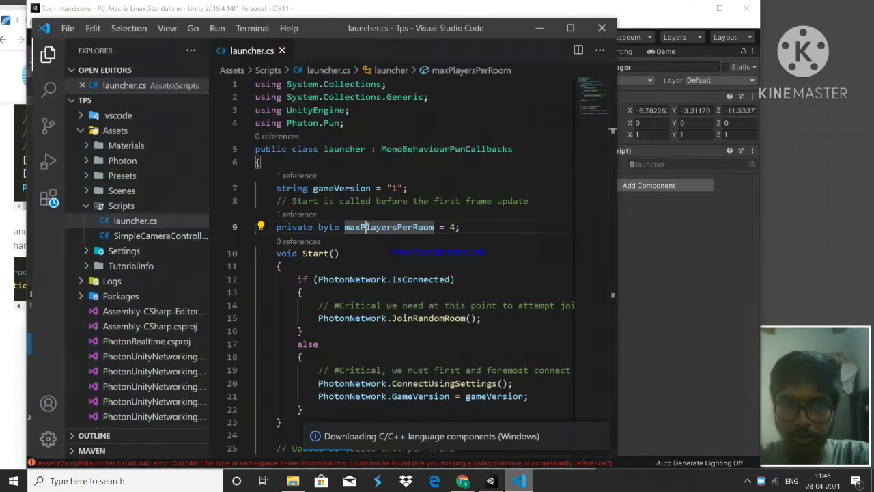
scroll(410, 267, "down", 6)
scroll(410, 273, "down", 6)
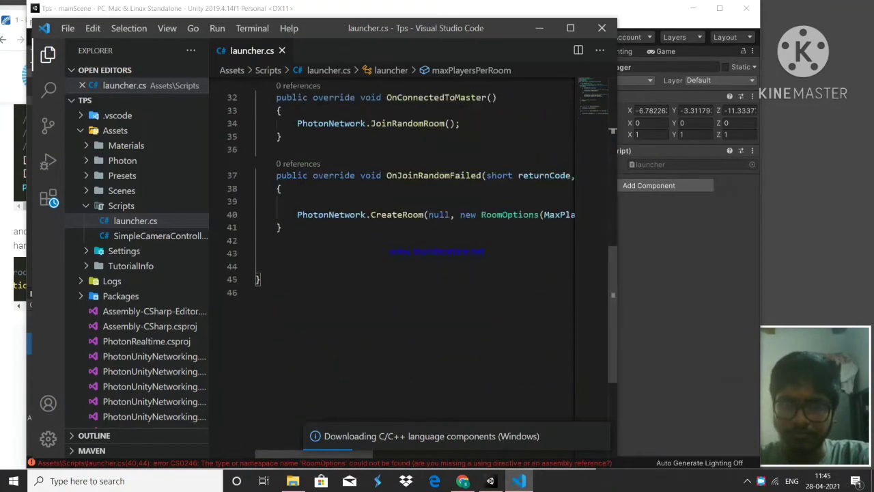
scroll(409, 273, "up", 4)
scroll(410, 273, "up", 6)
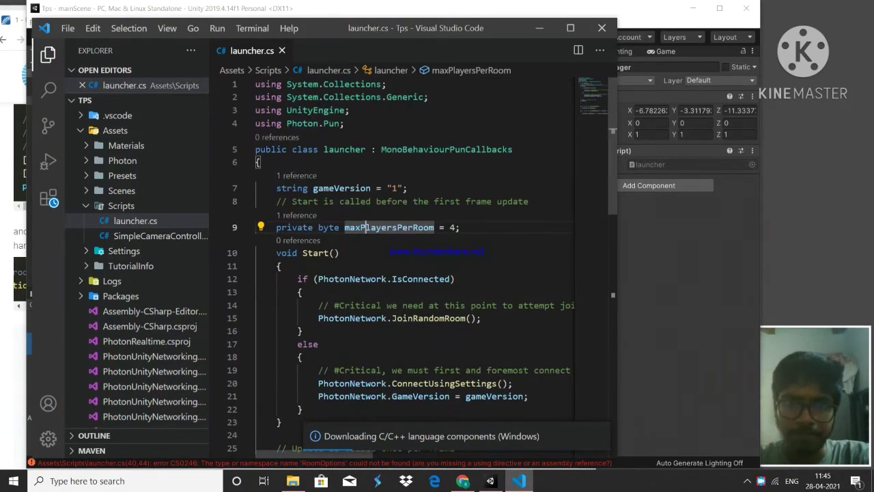
left_click_drag(423, 32, 446, 39)
scroll(437, 260, "down", 7)
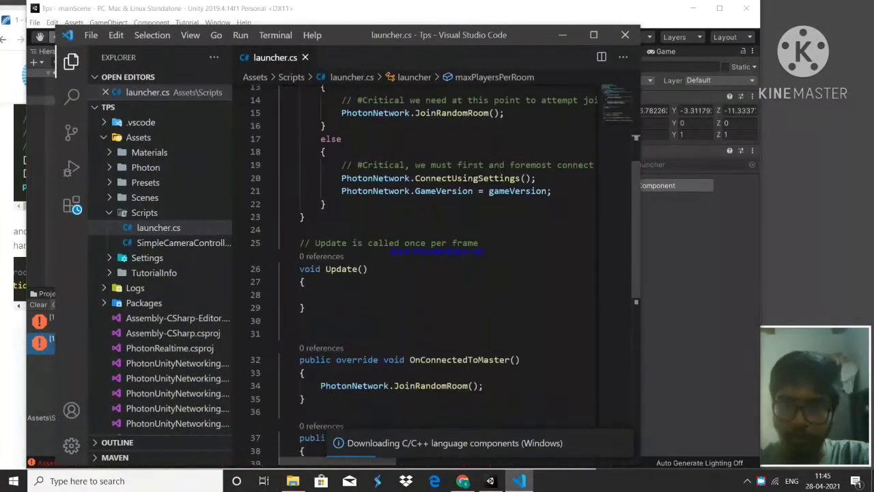
left_click_drag(483, 350, 557, 350)
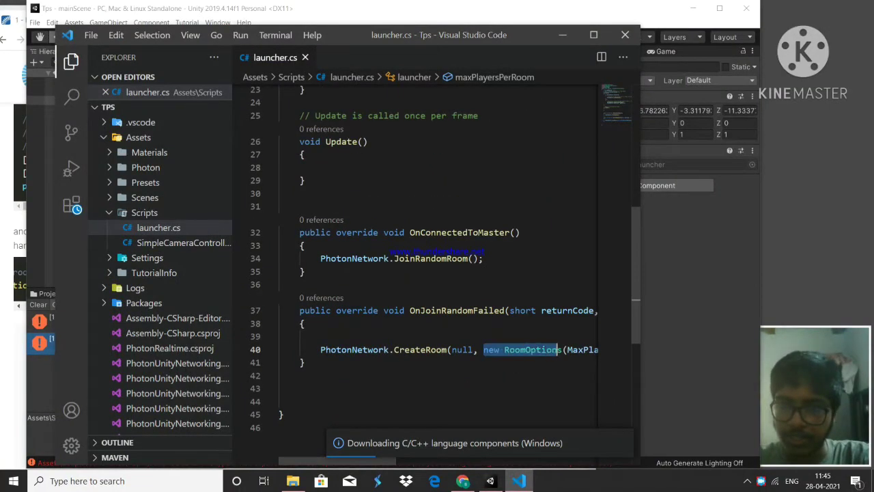
left_click(557, 349)
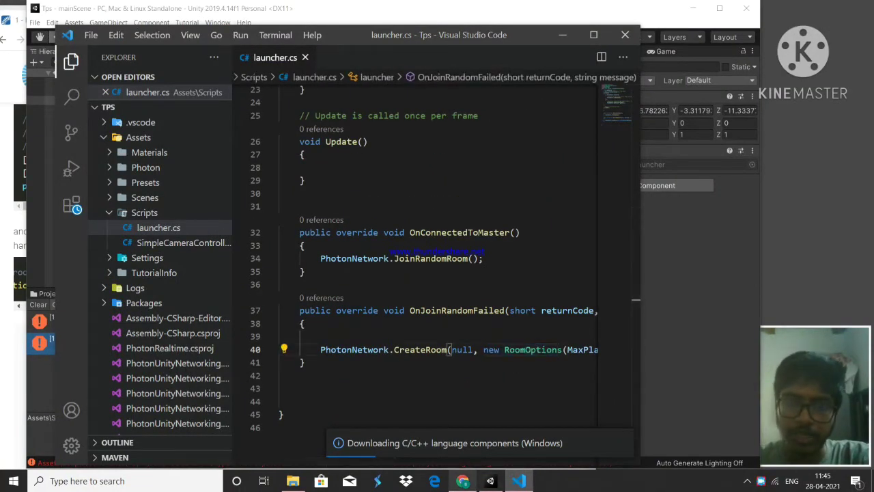
Step: Find the instruction on adding the Realtime namespace in the PUN Lobby tutorial in Chrome and copy "using Photon.Realtime"
left_click(462, 480)
scroll(297, 285, "up", 7)
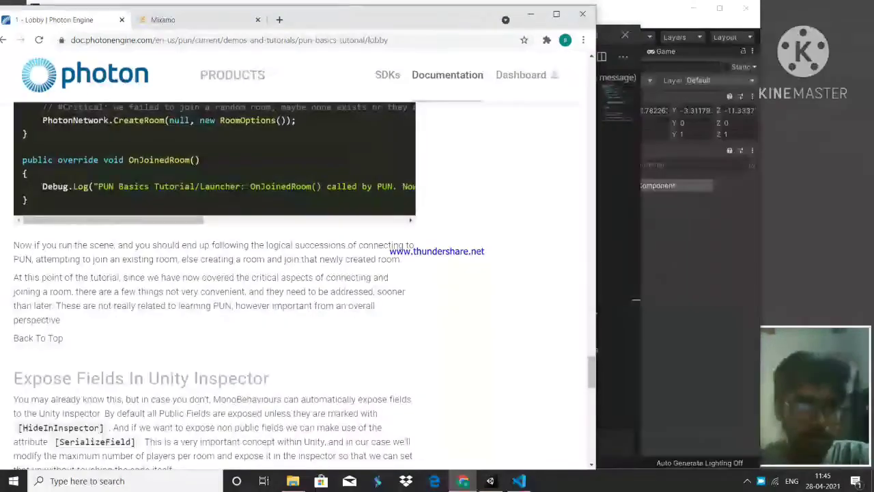
scroll(215, 286, "up", 2)
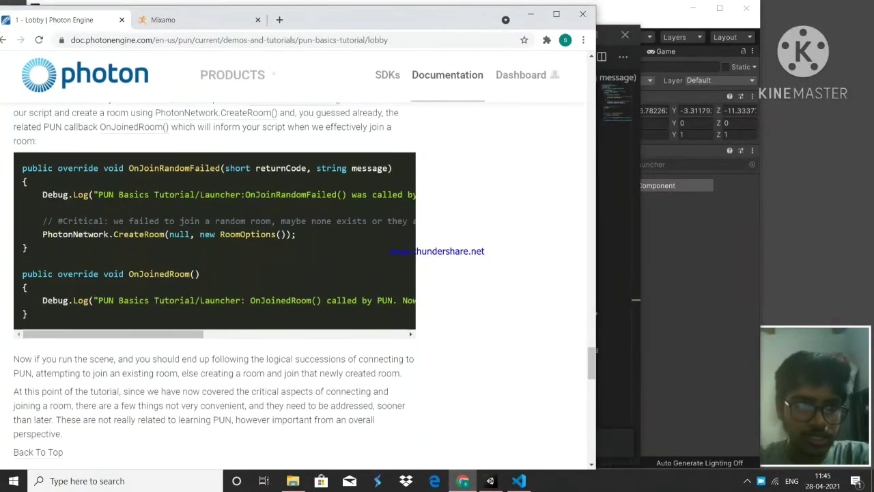
scroll(305, 289, "up", 4)
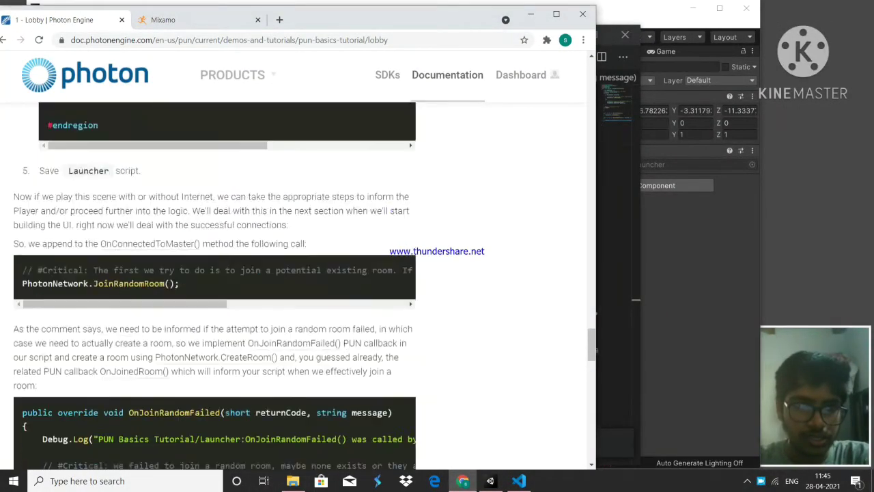
scroll(305, 289, "up", 3)
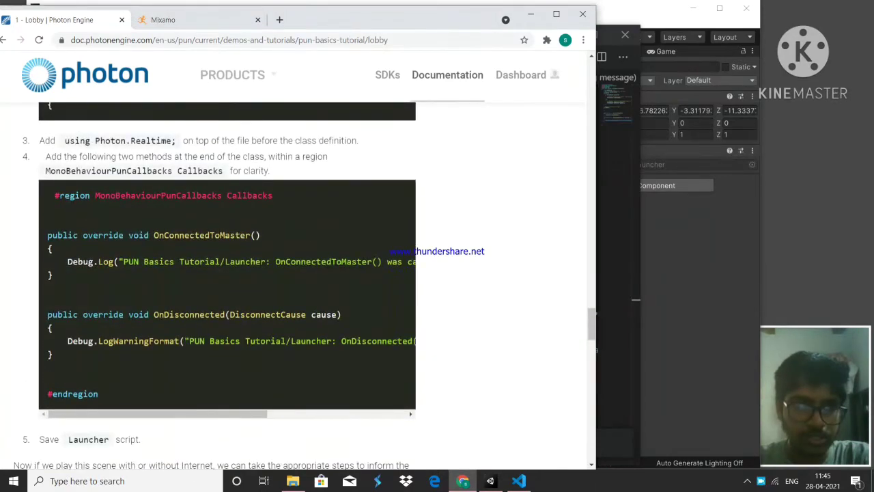
scroll(304, 289, "up", 1)
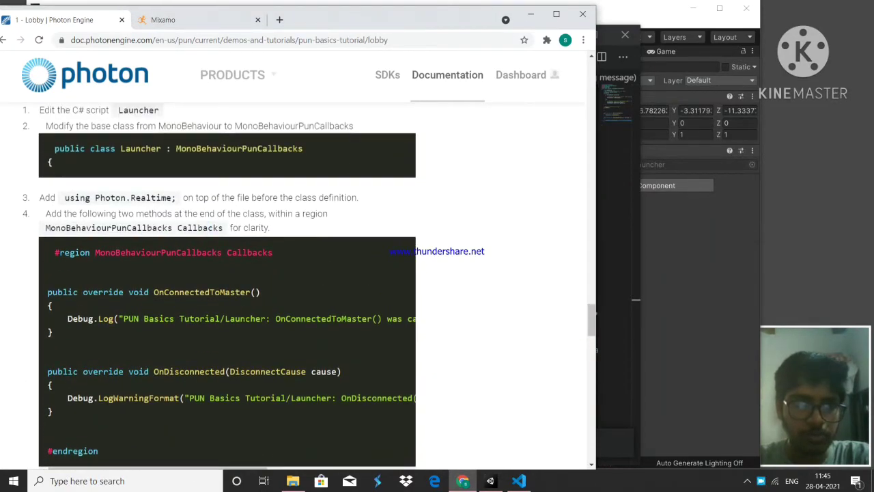
scroll(304, 289, "up", 2)
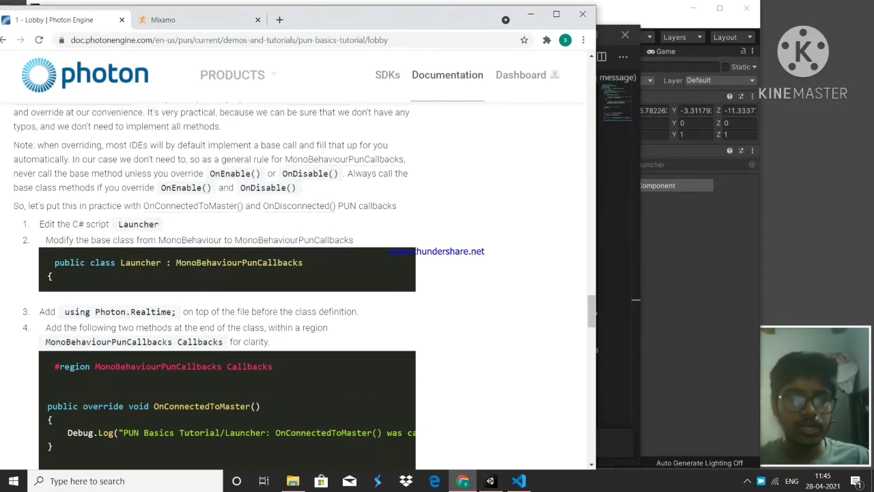
left_click_drag(64, 311, 172, 312)
key("ctrl+c")
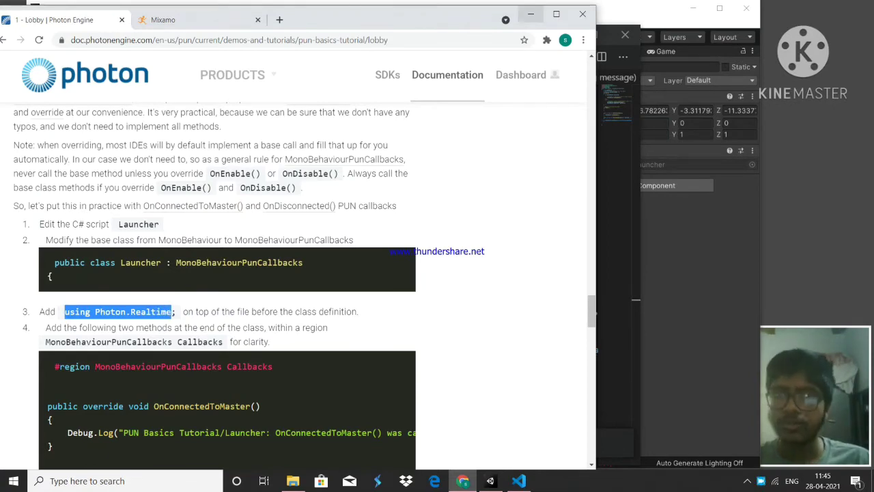
Step: Return to Visual Studio Code and add "using Photon.Realtime" on a new line below "using Photon.Pun;" in launcher.cs
left_click(531, 14)
left_click(325, 141)
scroll(325, 141, "up", 3)
scroll(431, 273, "up", 7)
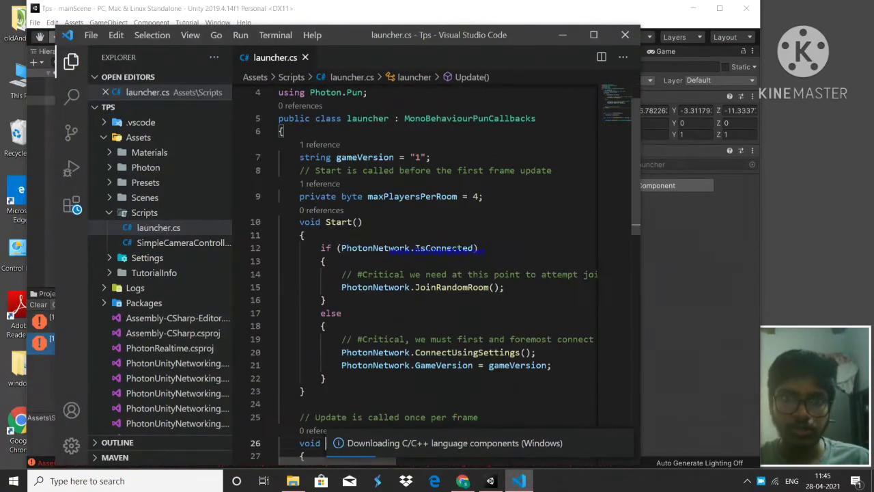
left_click(367, 130)
key("Return")
key("ctrl+v")
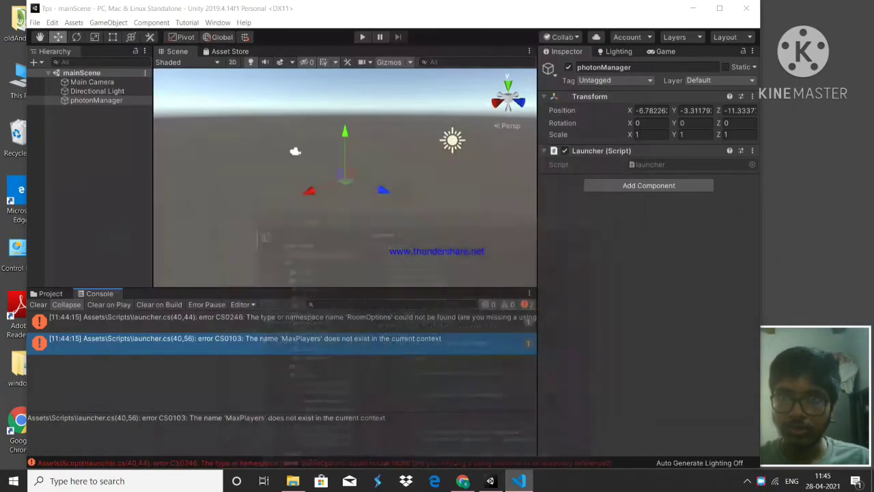
Step: Check the Console in Unity, and end the "using Photon.Realtime" line in launcher.cs with a semicolon
left_click(562, 35)
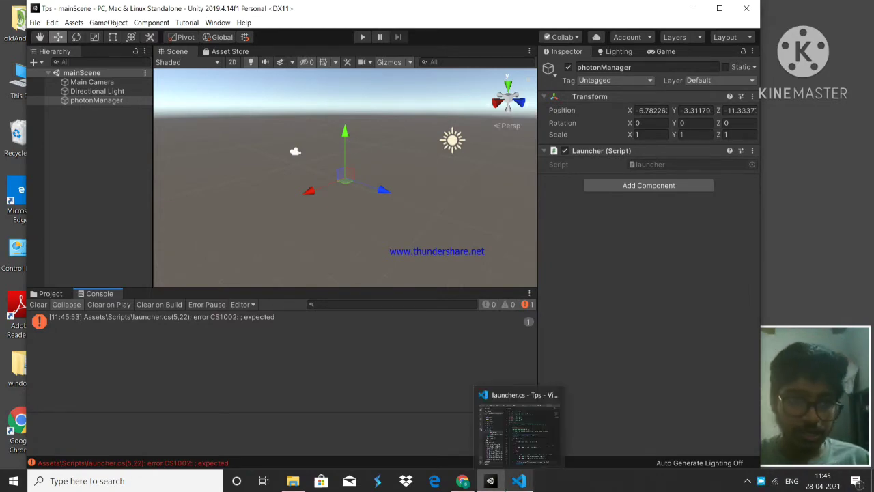
left_click(518, 480)
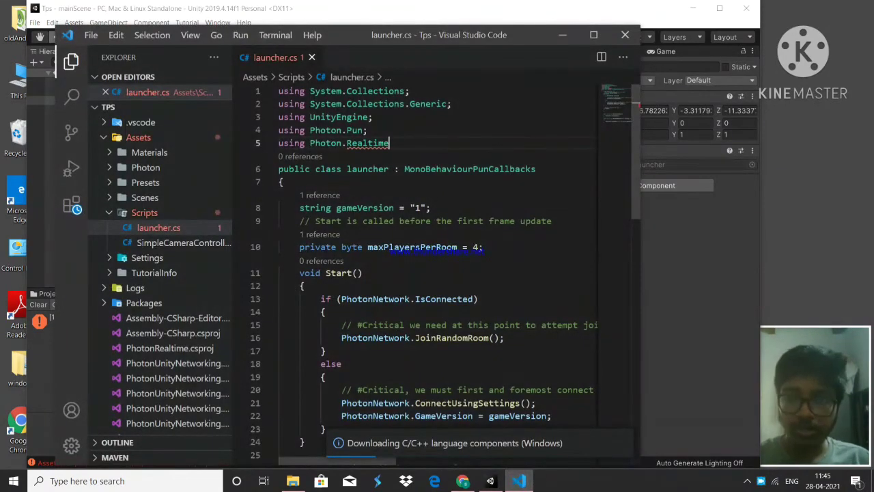
type(";")
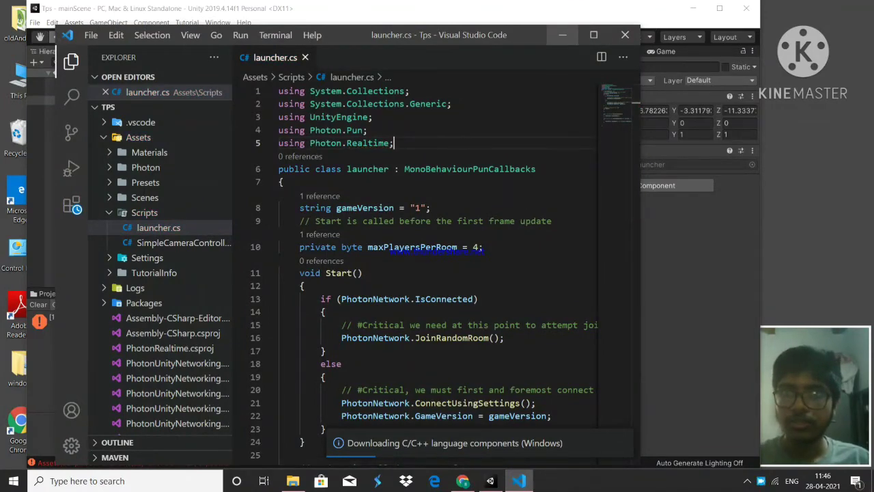
Step: Open the MaxPlayers error from Unity's Console in launcher.cs and replace the RoomOptions argument in the CreateRoom call with 4
left_click(562, 34)
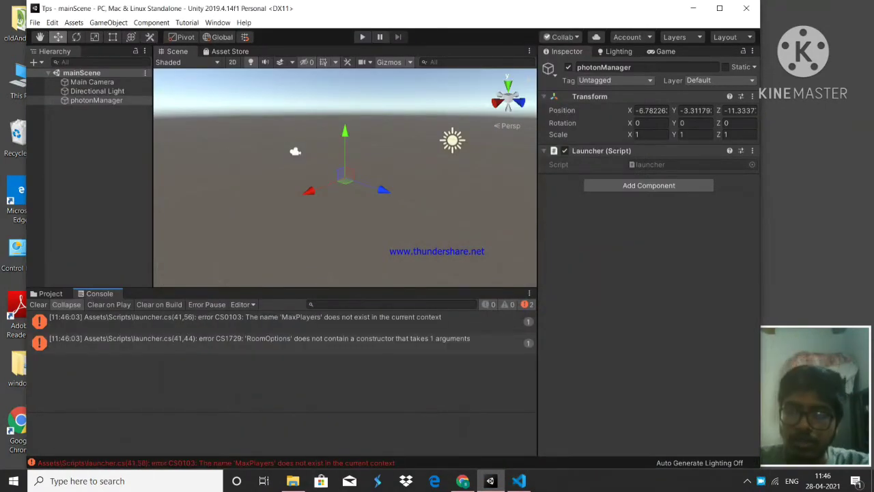
left_click(260, 321)
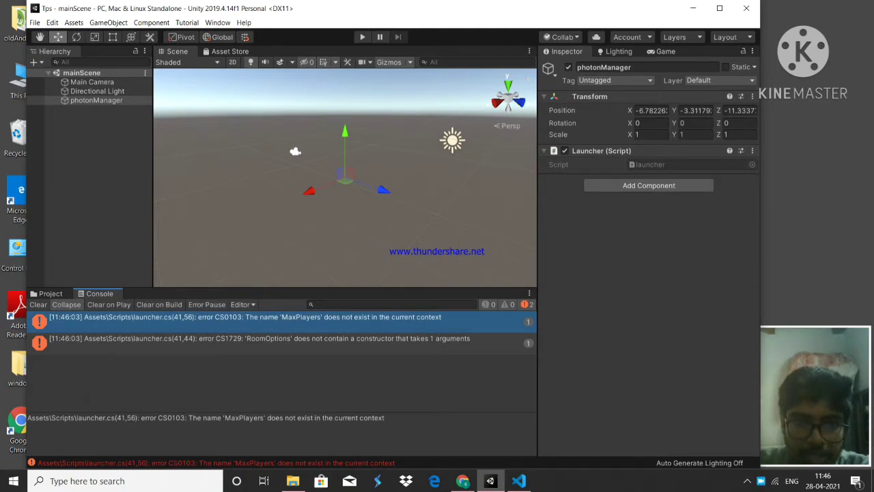
double_click(246, 320)
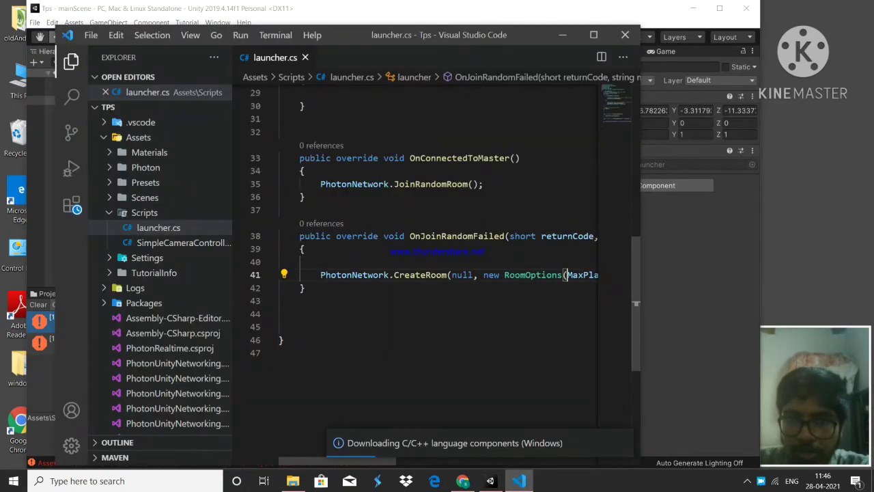
mouse_move(567, 275)
left_mouse_down()
mouse_move(592, 275)
mouse_move(562, 275)
mouse_move(570, 275)
left_mouse_up()
type("4));")
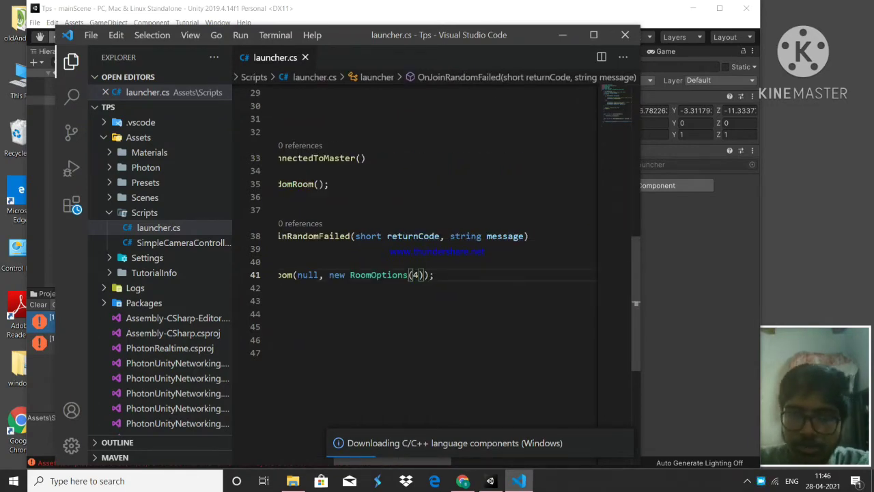
Step: Delete the "private byte maxPlayersPerRoom = 4;" field line above Start() in launcher.cs
left_click(280, 210)
left_click(308, 197)
scroll(307, 198, "up", 10)
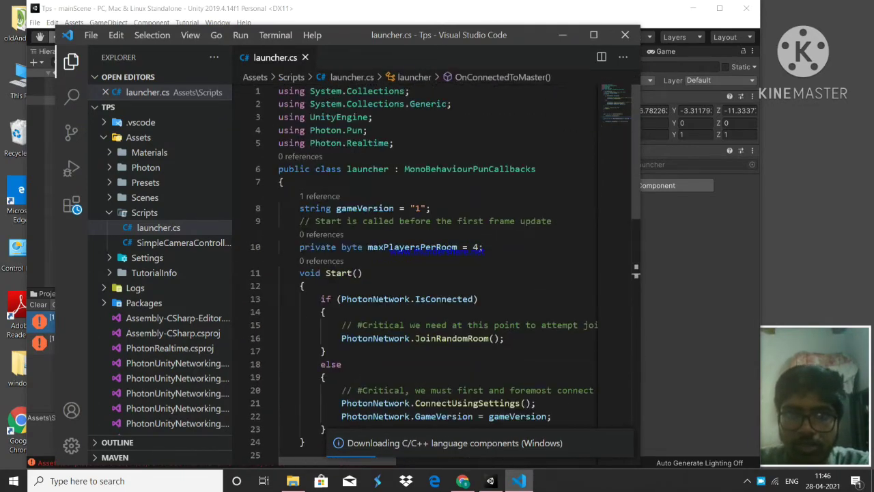
left_click_drag(484, 247, 279, 248)
key("shift+Left")
key("BackSpace")
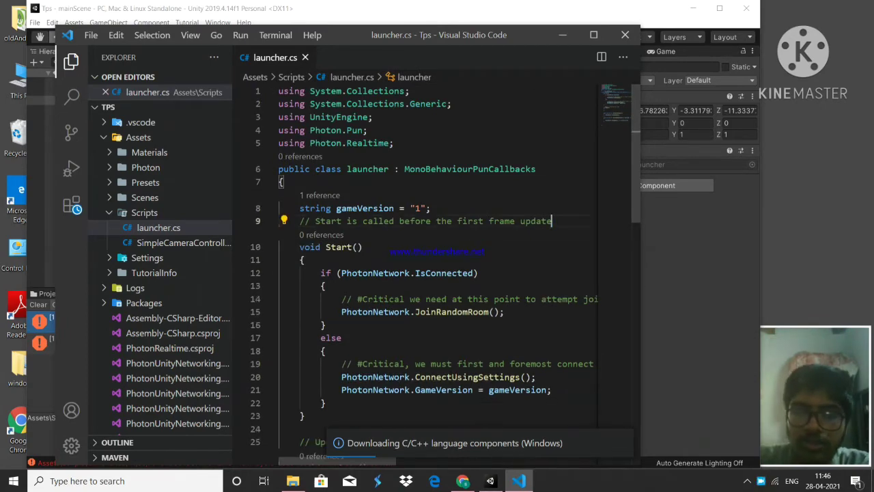
Step: Return to Unity and check the Console against launcher.cs for any remaining compile error
left_click(562, 35)
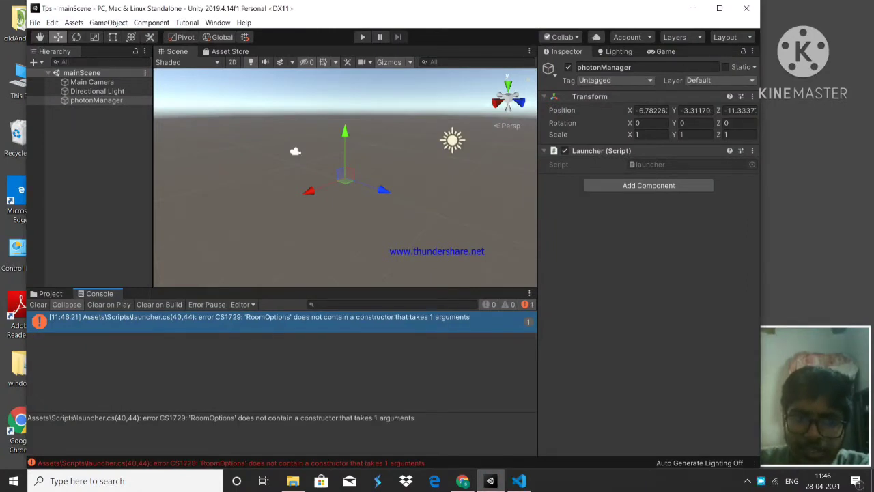
mouse_move(519, 480)
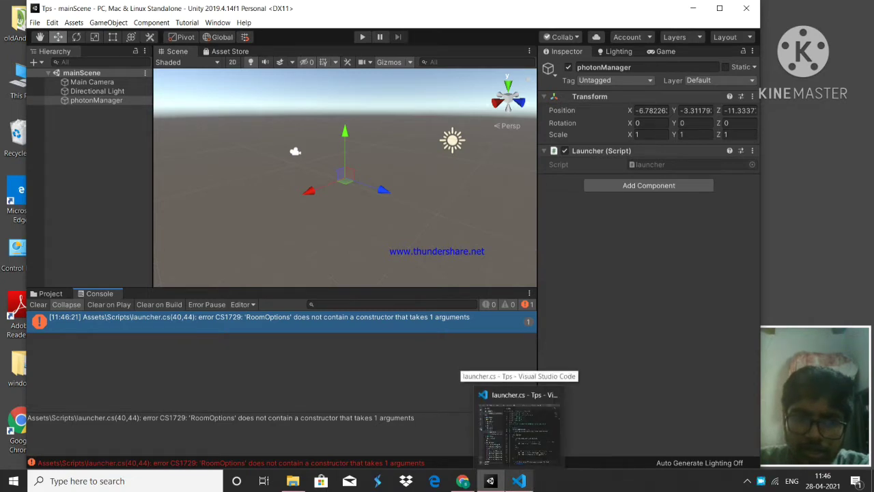
left_click(518, 427)
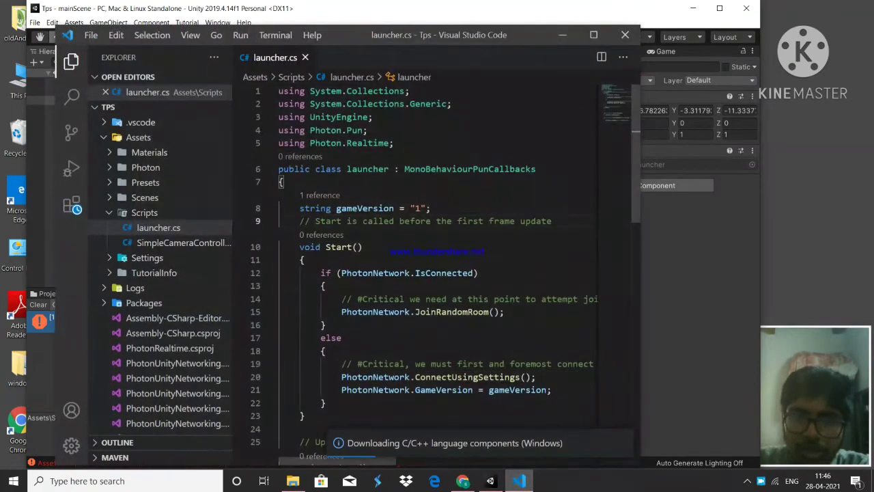
left_click(562, 34)
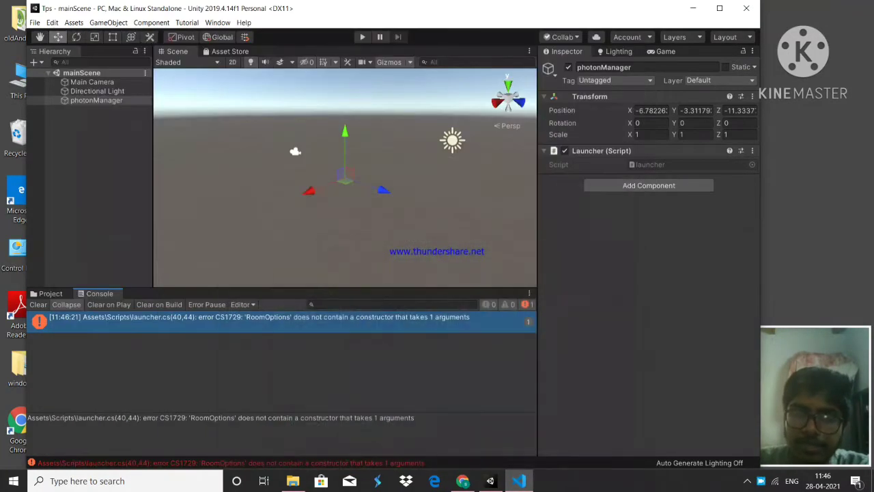
Step: Find the OnJoinRandomFailed sample in the PUN Lobby tutorial in Chrome and copy its "PhotonNetwork.CreateRoom(null, new RoomOptions());" line
left_click(463, 481)
scroll(300, 286, "down", 3)
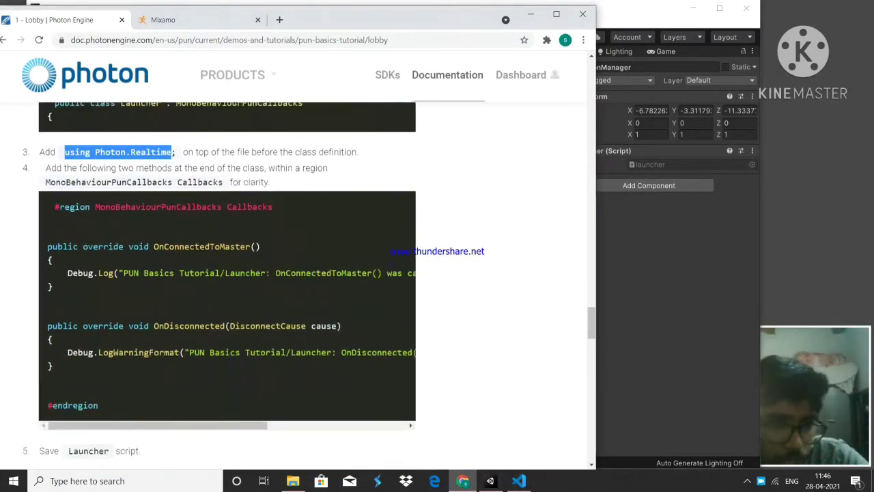
left_click_drag(230, 315, 407, 356)
left_click(407, 356)
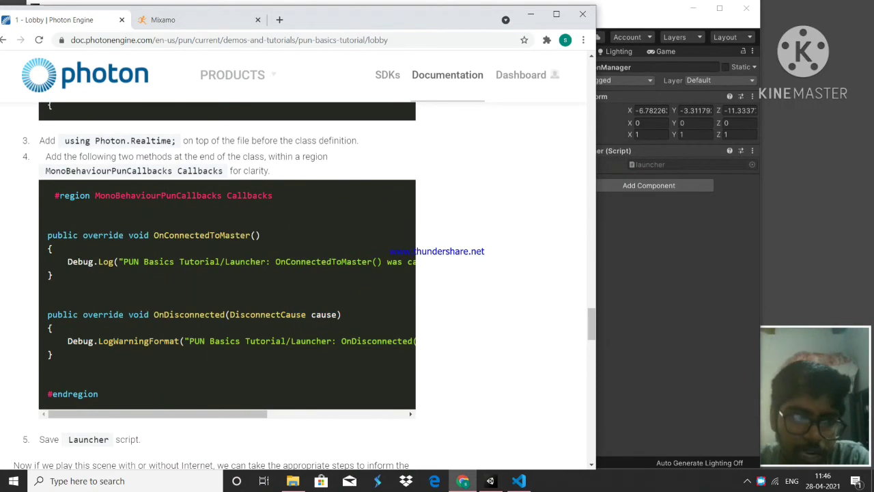
scroll(300, 286, "down", 5)
scroll(215, 286, "down", 2)
left_click_drag(22, 317, 280, 357)
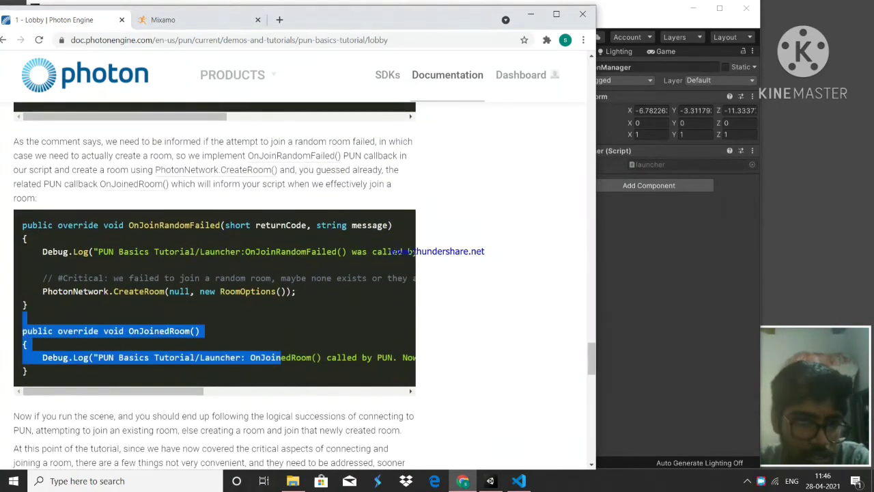
left_click(280, 357)
mouse_move(32, 291)
left_mouse_down()
mouse_move(184, 278)
mouse_move(205, 291)
mouse_move(275, 291)
mouse_move(32, 291)
mouse_move(296, 290)
mouse_move(37, 290)
left_mouse_up()
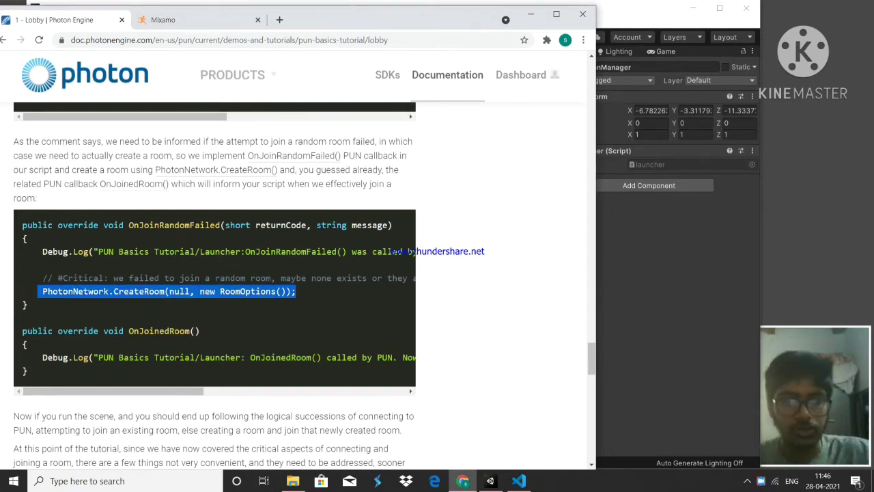
Step: In Visual Studio Code, replace the CreateRoom line in launcher.cs with "PhotonNetwork.CreateRoom(null, new RoomOptions());", then check Unity and return to the tutorial
left_click(519, 480)
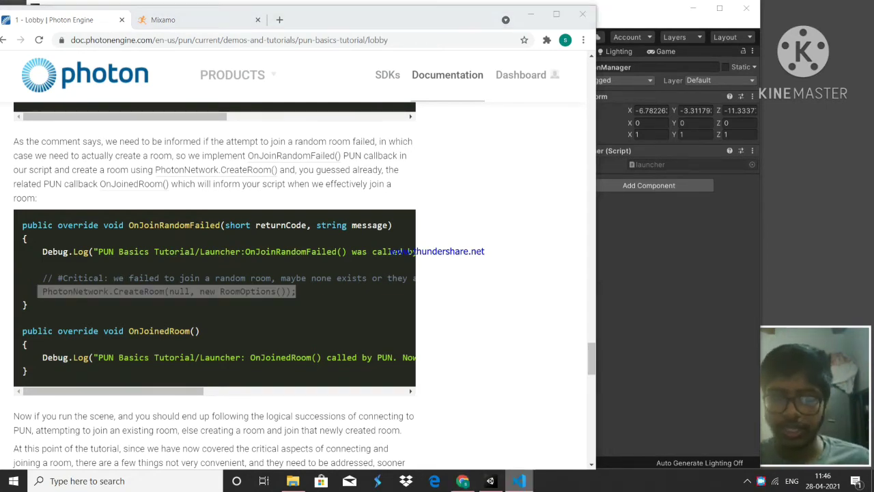
scroll(437, 259, "down", 8)
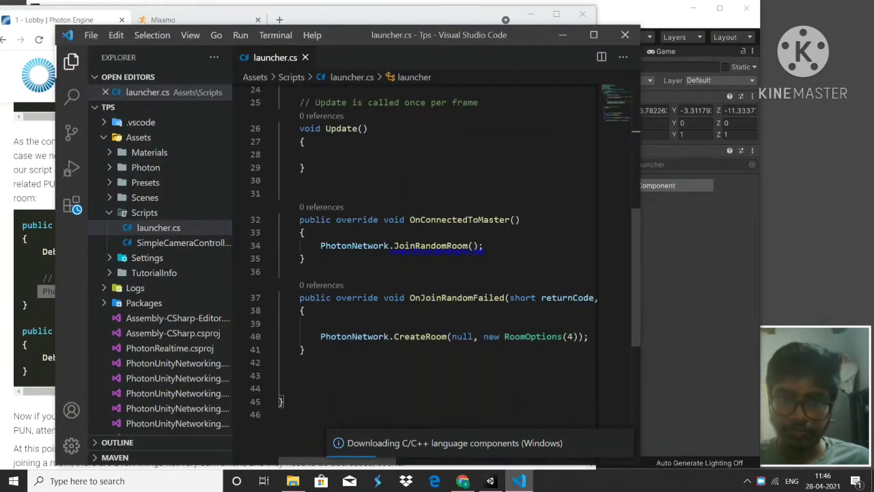
left_click_drag(310, 336, 587, 336)
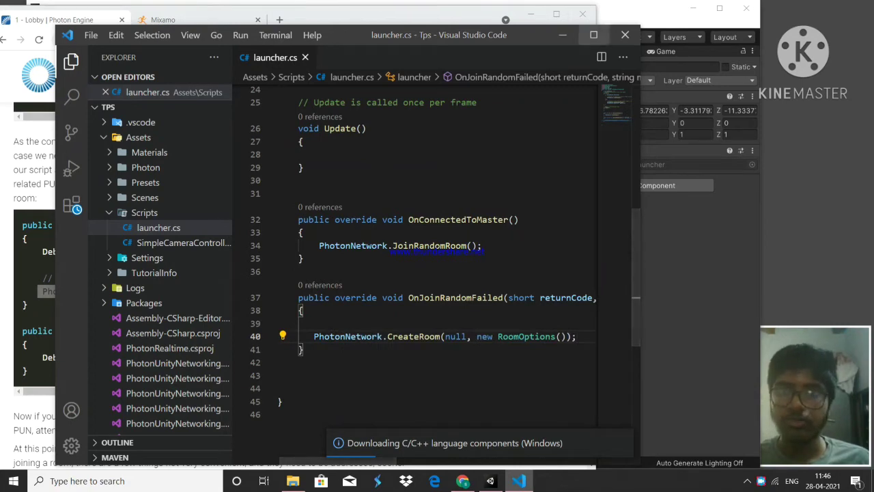
left_click(562, 35)
left_click(623, 12)
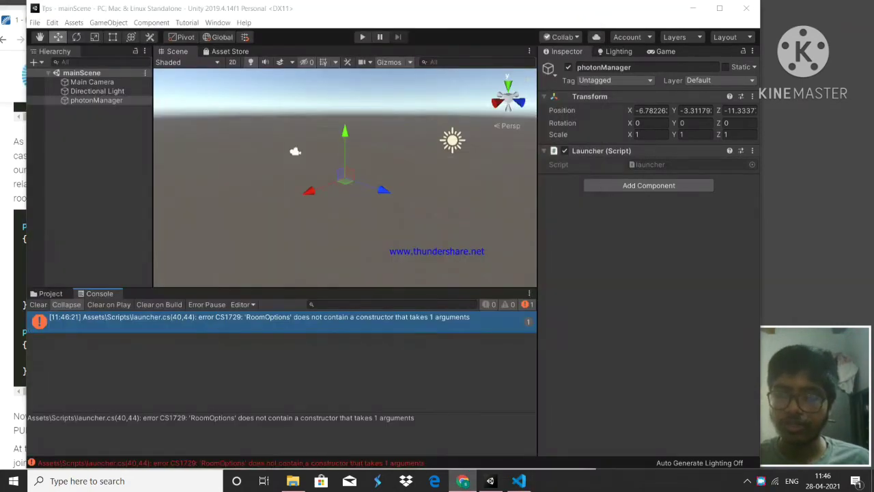
key("alt+Tab")
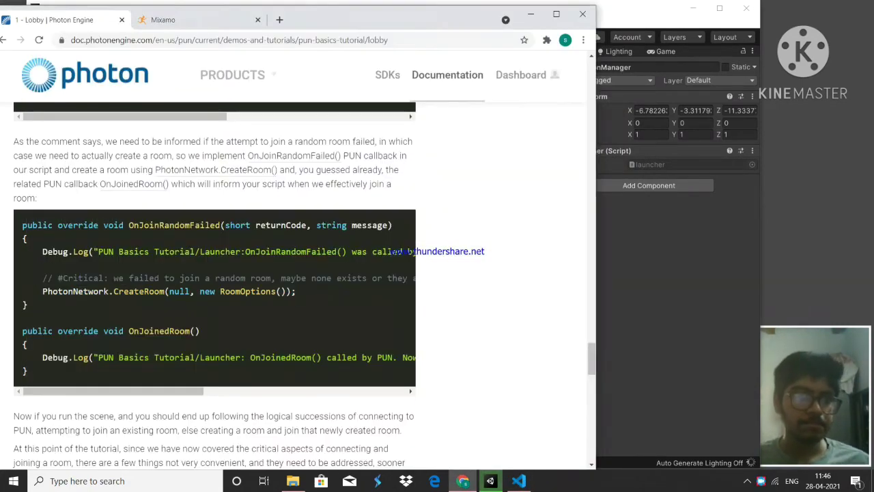
Step: Read the tutorial's "Expose Fields In Unity Inspector" section for the maxPlayersPerRoom field and modified CreateRoom call, and compare with Unity's Console
scroll(215, 273, "down", 6)
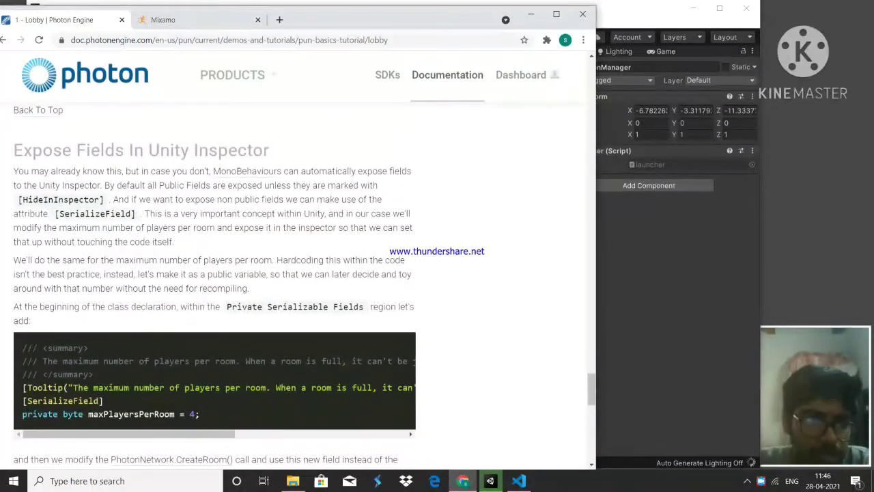
left_click_drag(112, 307, 365, 307)
left_click(383, 309)
left_click_drag(38, 388, 129, 414)
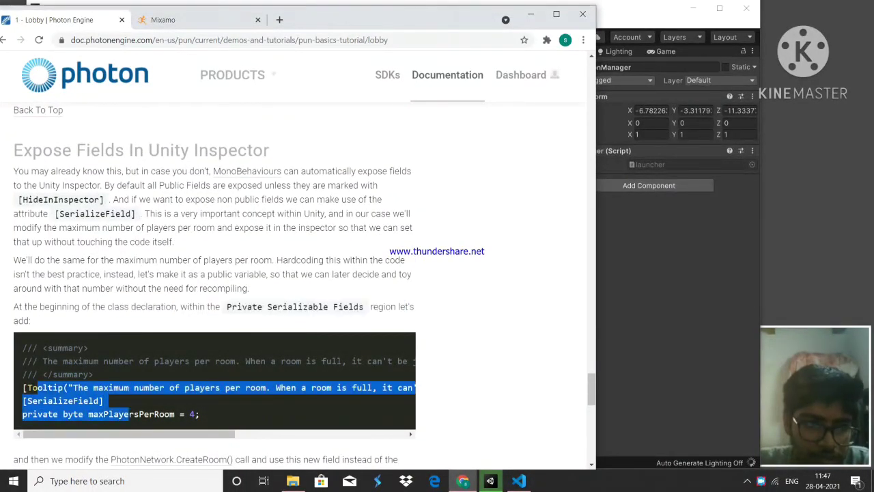
left_click(130, 414)
scroll(129, 409, "down", 3)
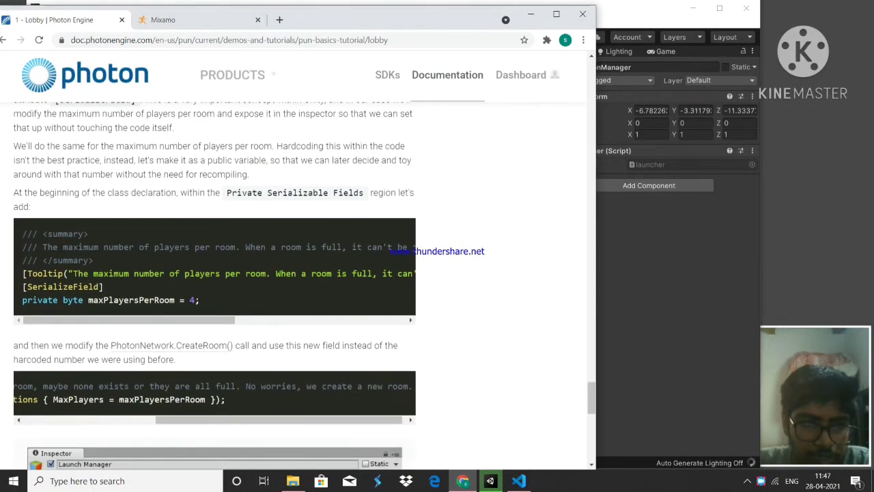
scroll(184, 232, "down", 2)
left_click_drag(212, 306, 152, 306)
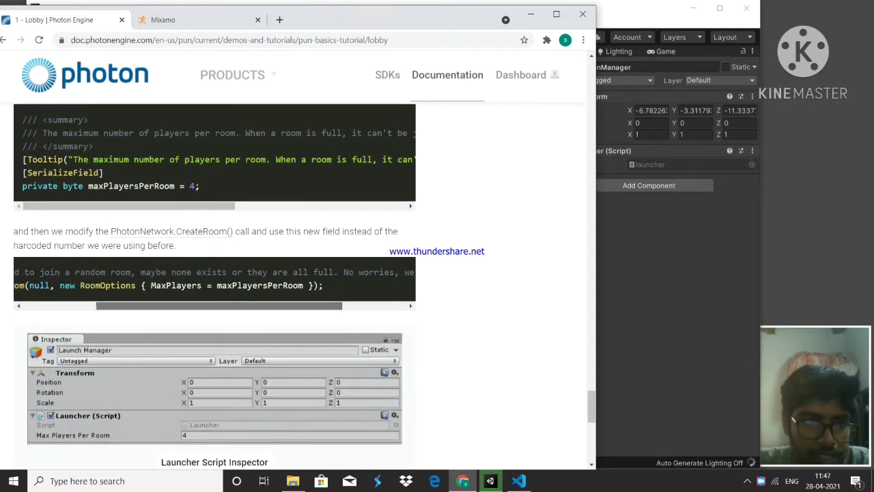
scroll(97, 307, "left", 3)
scroll(97, 307, "right", 1)
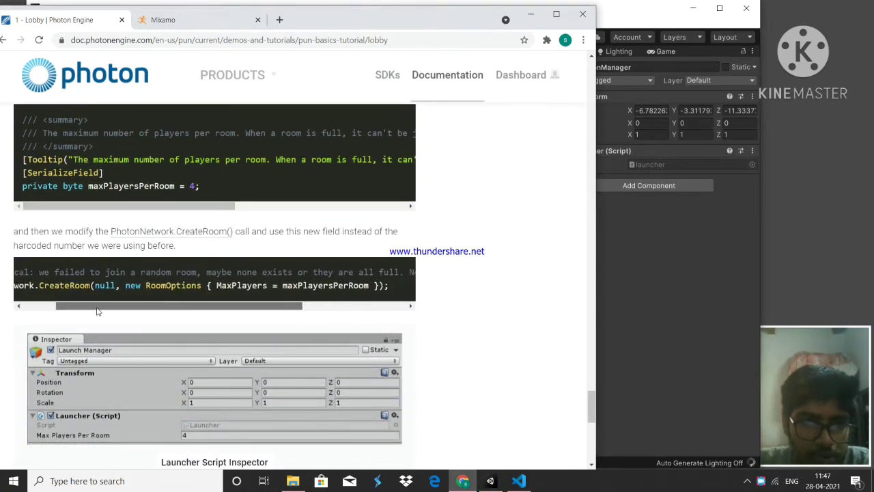
scroll(120, 300, "right", 3)
key("alt+Tab")
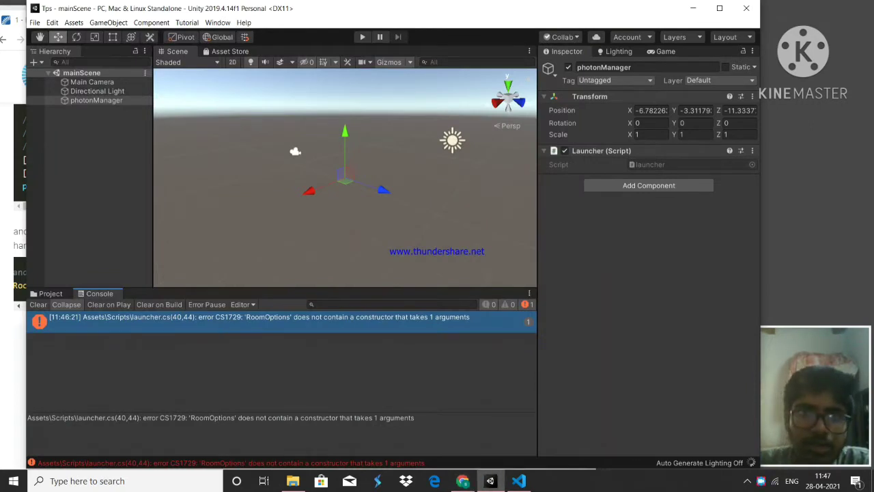
key("alt+Tab")
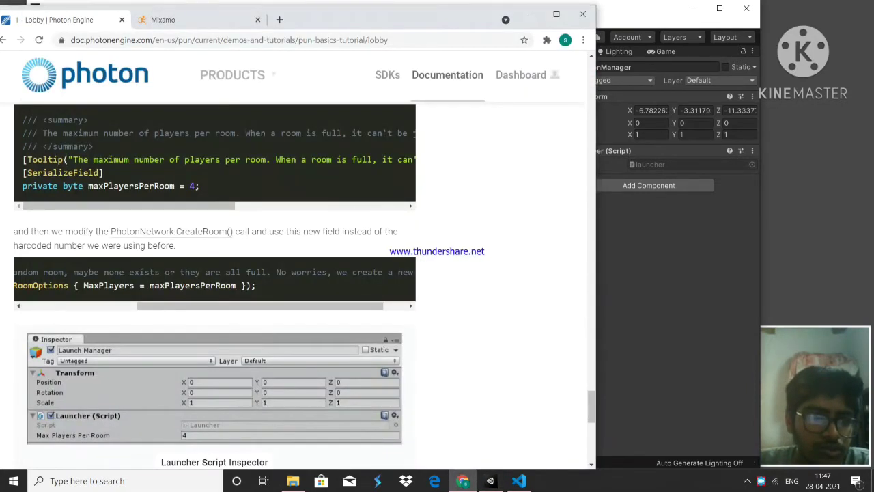
Step: Copy "{ MaxPlayers = maxPlayersPerRoom }" from the tutorial and replace the empty parentheses after RoomOptions in launcher.cs with it
left_click_drag(245, 285, 73, 285)
key("ctrl+c")
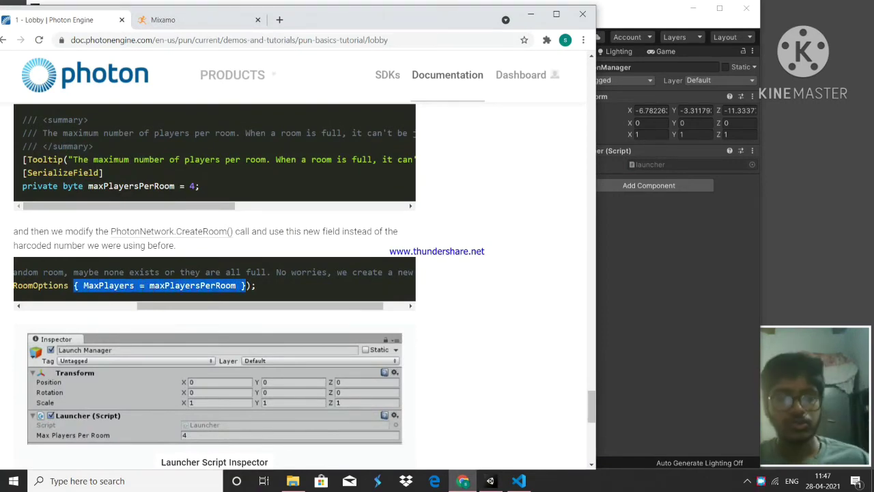
key("alt+Tab")
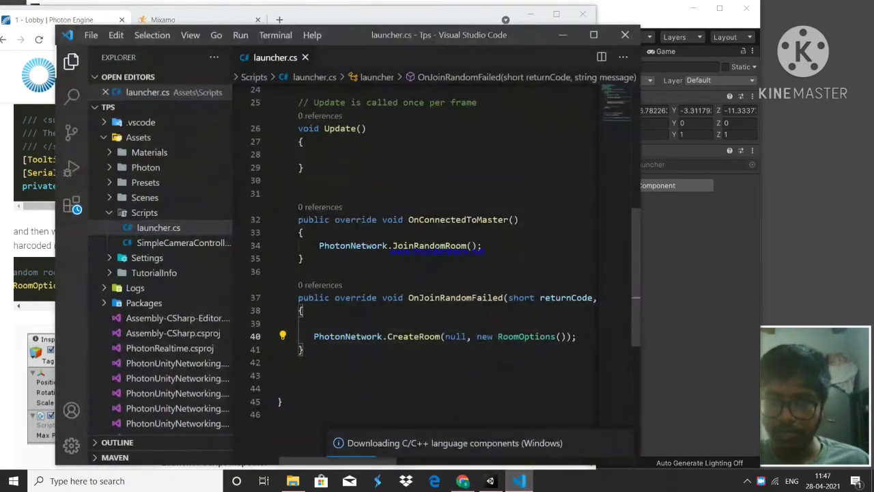
left_click_drag(566, 336, 556, 336)
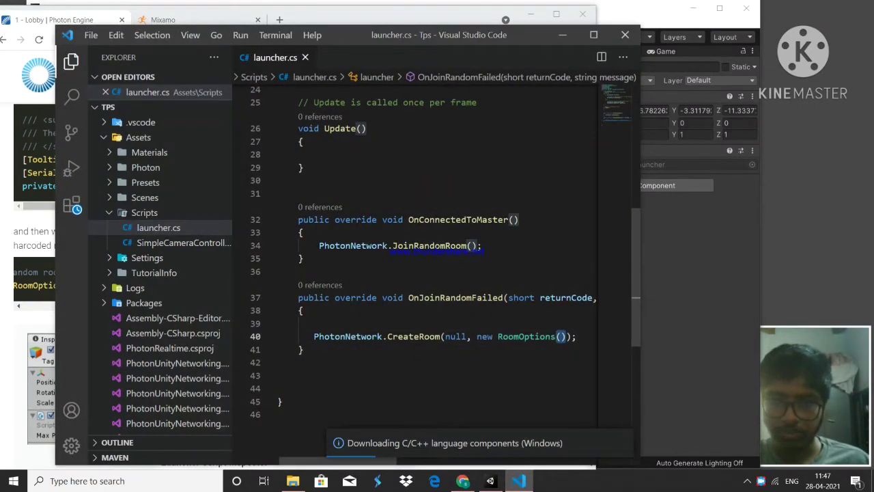
key("ctrl+v")
left_click_drag(424, 336, 535, 336)
double_click(536, 336)
left_click_drag(276, 298, 276, 272)
Step: Copy the tutorial's "private byte maxPlayersPerRoom = 4;" field and insert it on a new line above Start() in launcher.cs
scroll(287, 272, "up", 10)
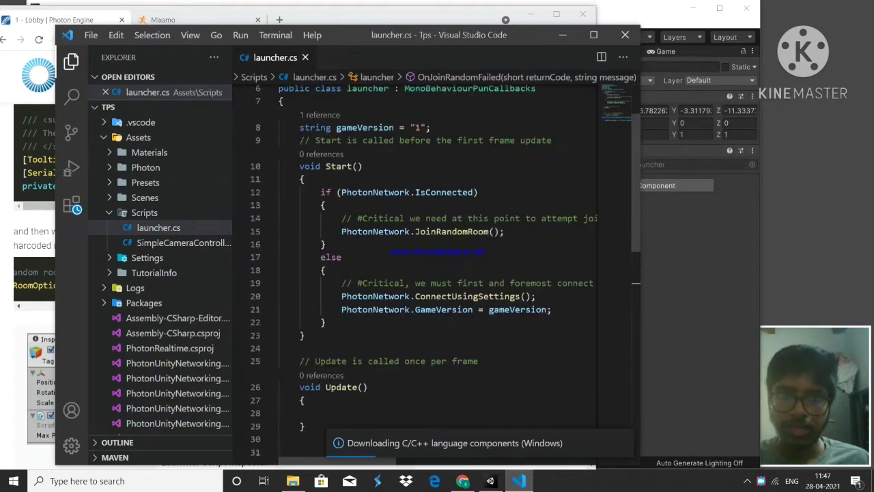
left_click_drag(348, 34, 568, 63)
left_click(215, 185)
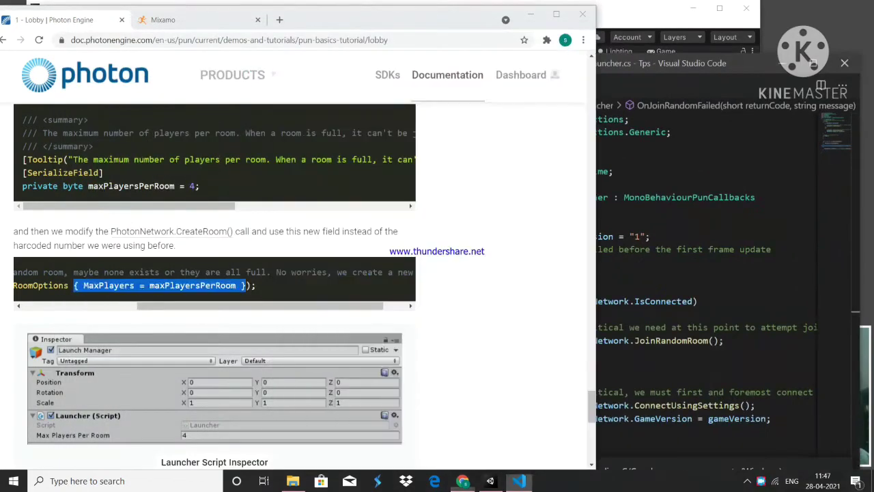
left_click_drag(201, 186, 27, 186)
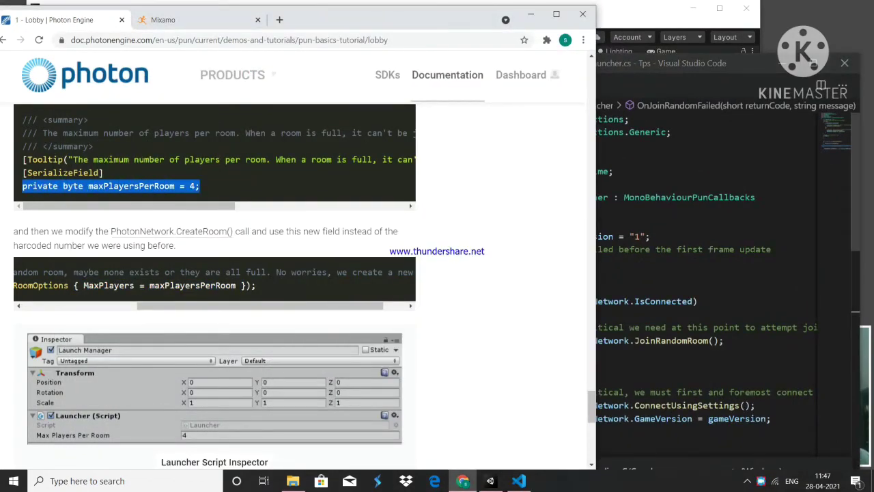
key("alt+Tab")
left_click(771, 249)
key("Return")
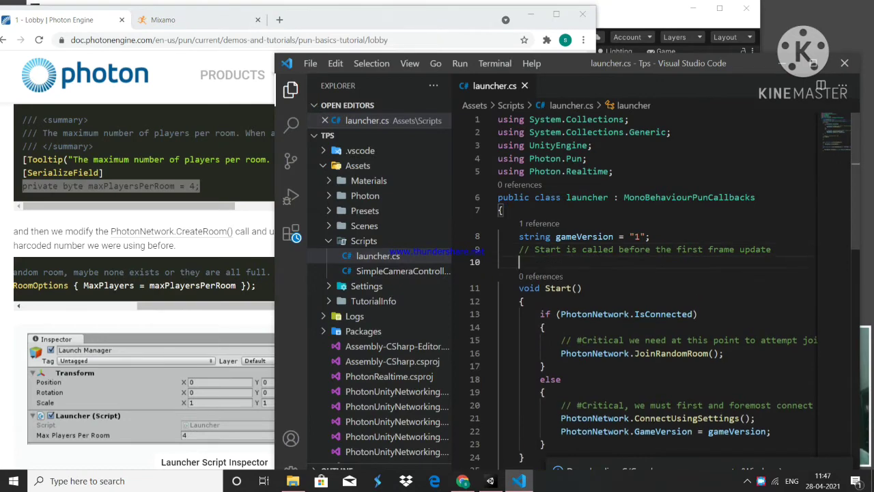
type("private byte maxPlayersPerRoom = 4;")
left_click_drag(749, 66, 466, 25)
scroll(376, 259, "down", 5)
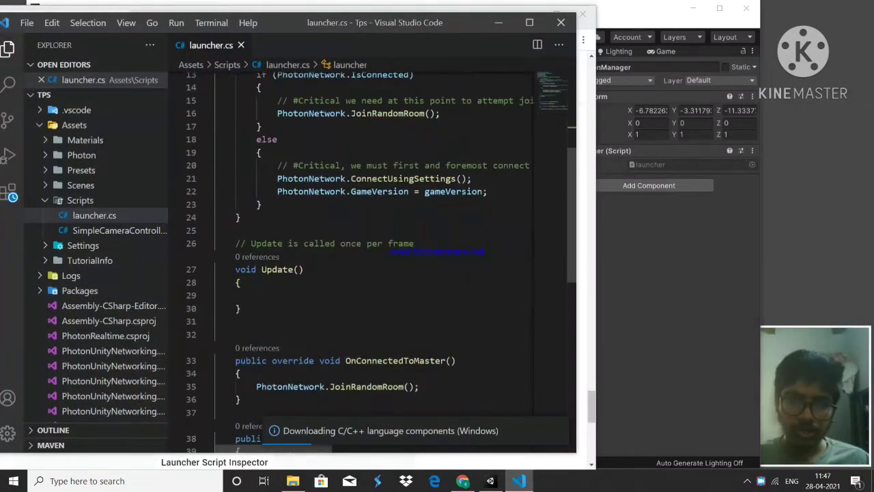
scroll(375, 260, "up", 4)
left_click(331, 131)
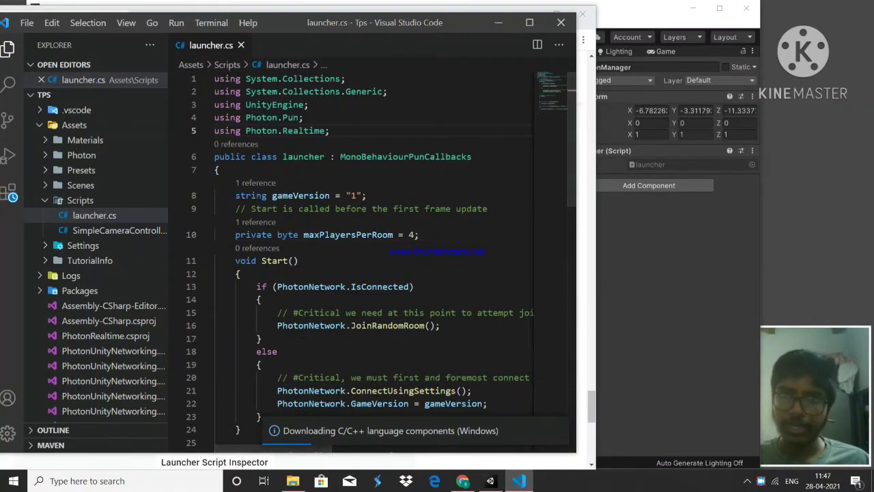
Step: Return to Unity, run mainScene in Play mode, and inspect the PUN region and development-mode messages in the Console
left_click(659, 286)
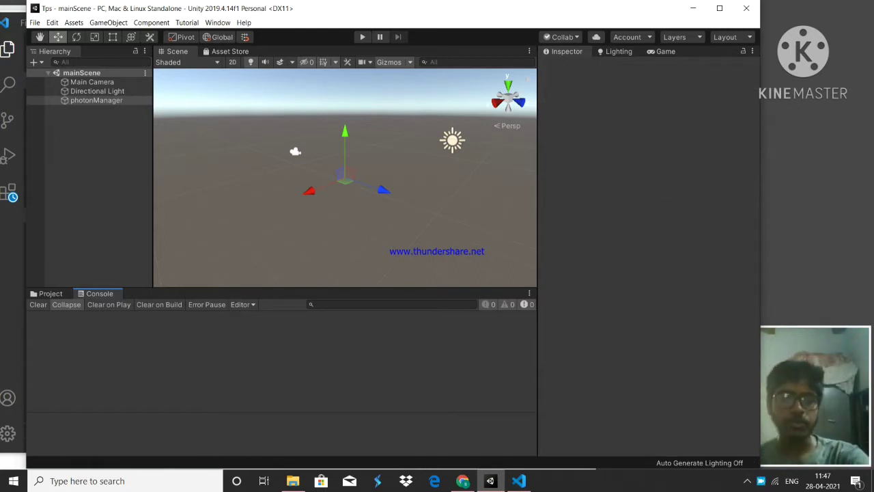
left_click(363, 37)
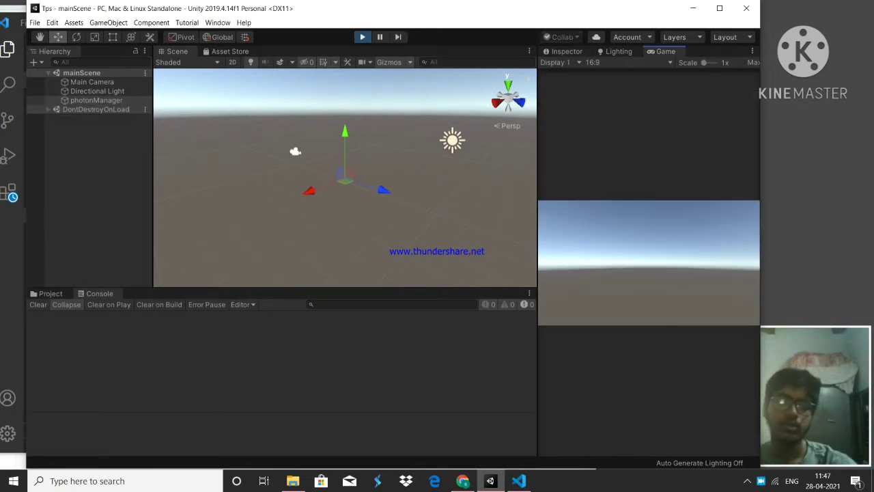
right_click(761, 481)
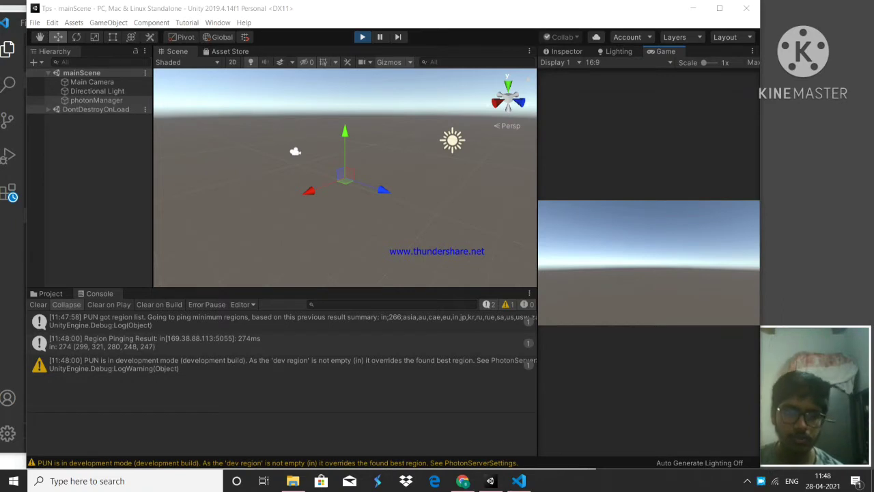
left_click(282, 365)
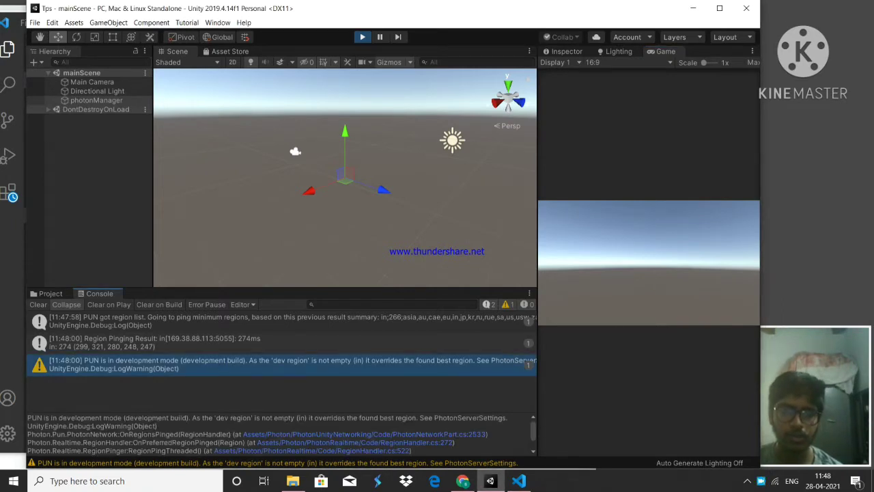
left_click(282, 342)
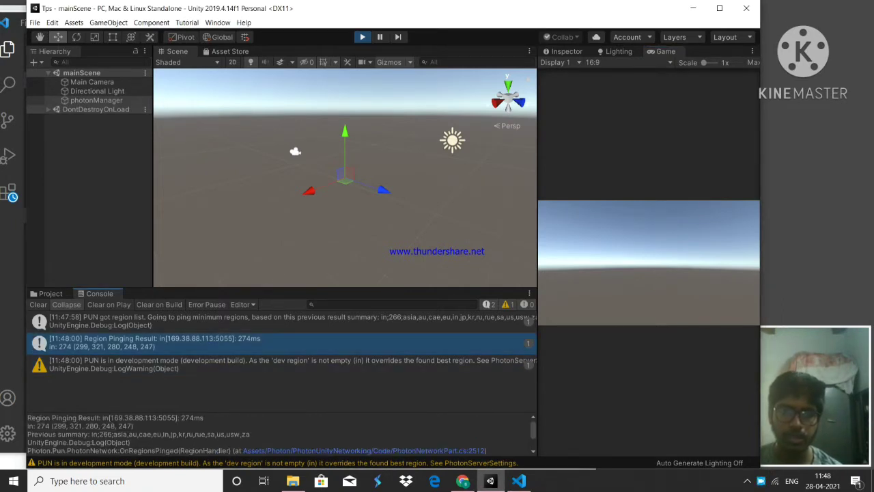
left_click(282, 365)
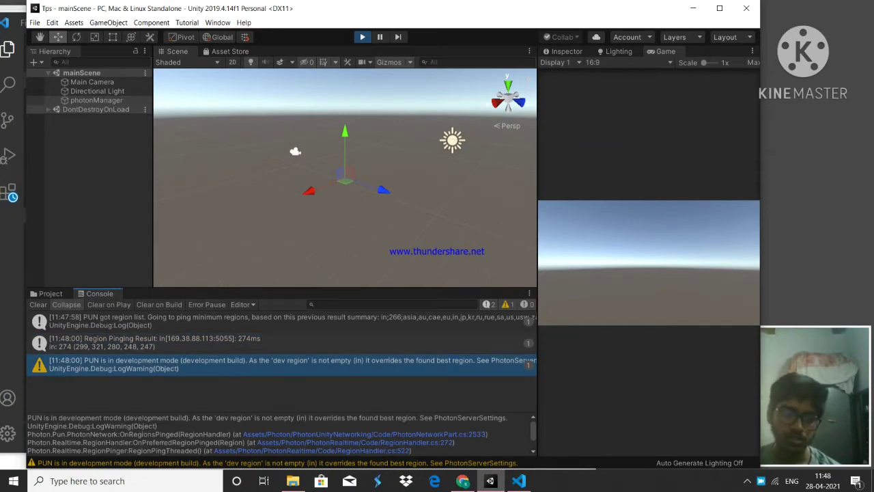
Step: Switch to Visual Studio Code, maximize its window, and review the Photon connection code inside Start() in launcher.cs
left_click(519, 480)
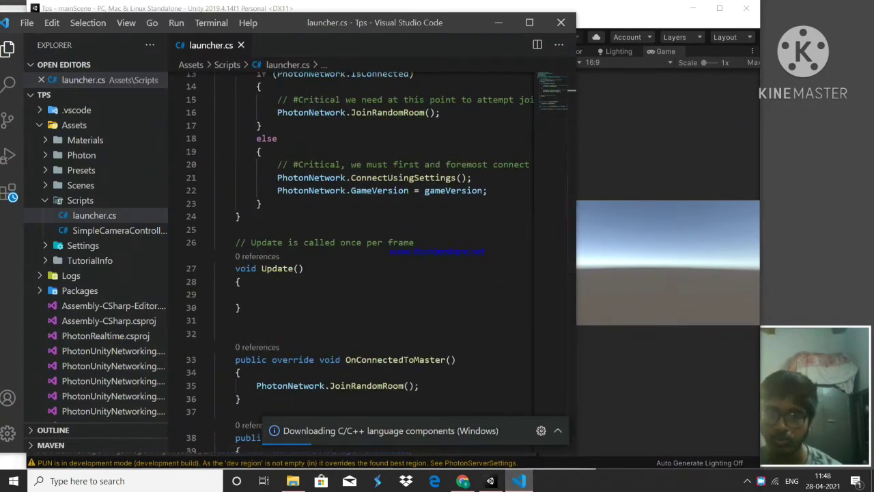
left_click(558, 431)
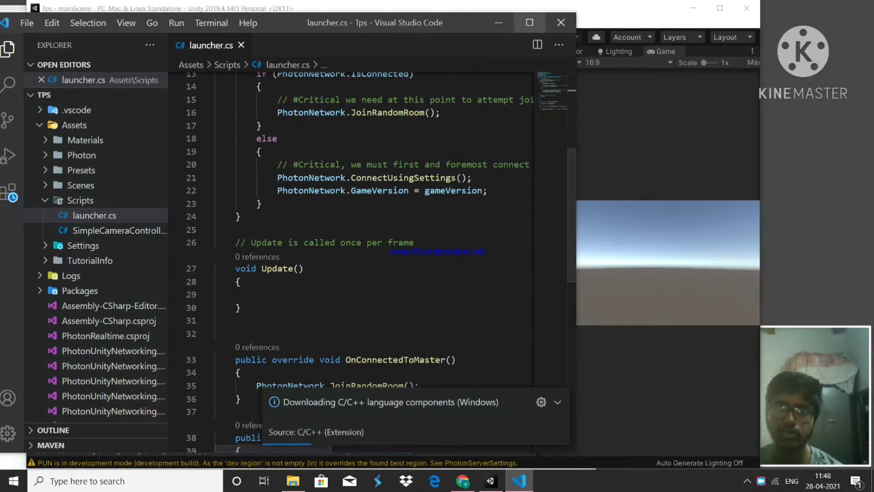
left_click_drag(414, 22, 438, 24)
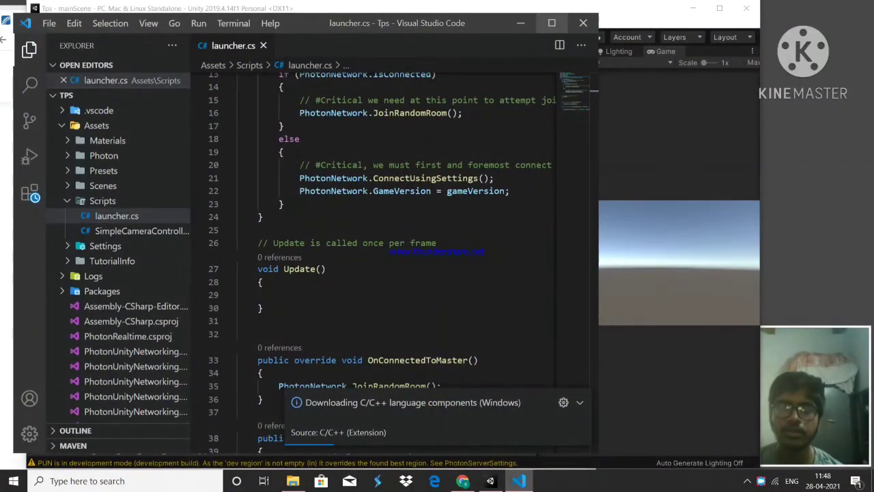
left_click(551, 23)
double_click(444, 32)
left_click_drag(286, 164, 470, 151)
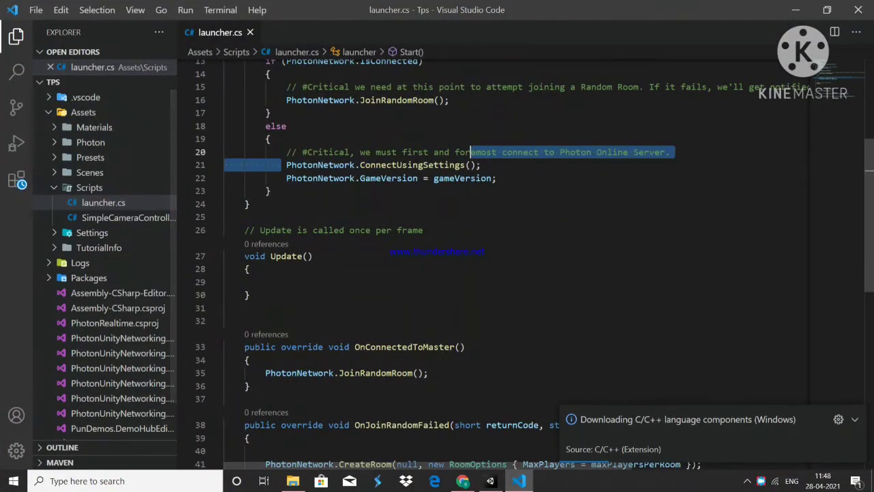
Step: Review the OnConnectedToMaster() and OnJoinRandomFailed() callbacks and the maxPlayersPerRoom field in launcher.cs
left_click(469, 152)
scroll(470, 151, "down", 5)
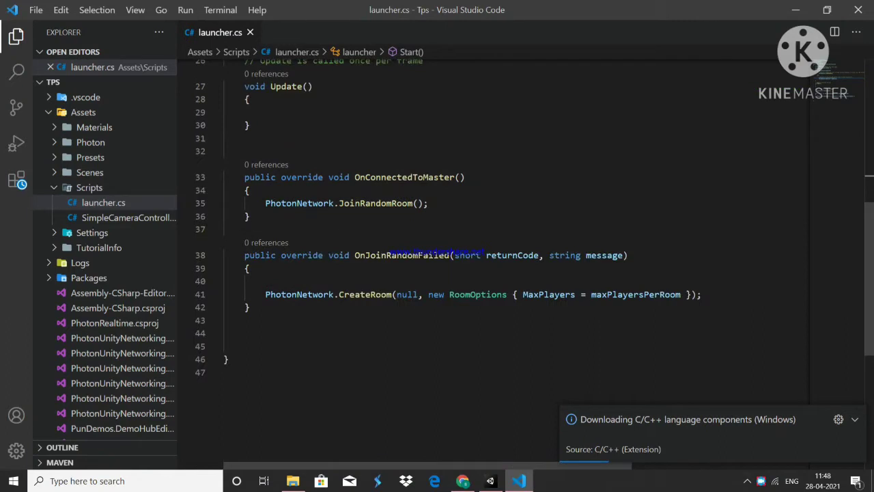
mouse_move(265, 204)
left_mouse_down()
mouse_move(429, 203)
mouse_move(265, 203)
left_mouse_up()
left_click(428, 203)
left_click(265, 204)
left_click_drag(370, 256, 654, 294)
left_click(654, 295)
scroll(654, 294, "up", 8)
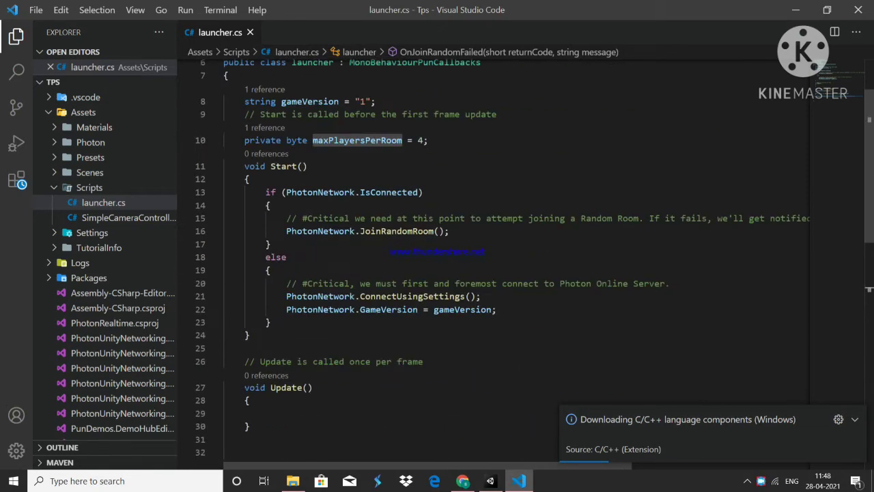
key("alt+Left")
left_click(250, 236)
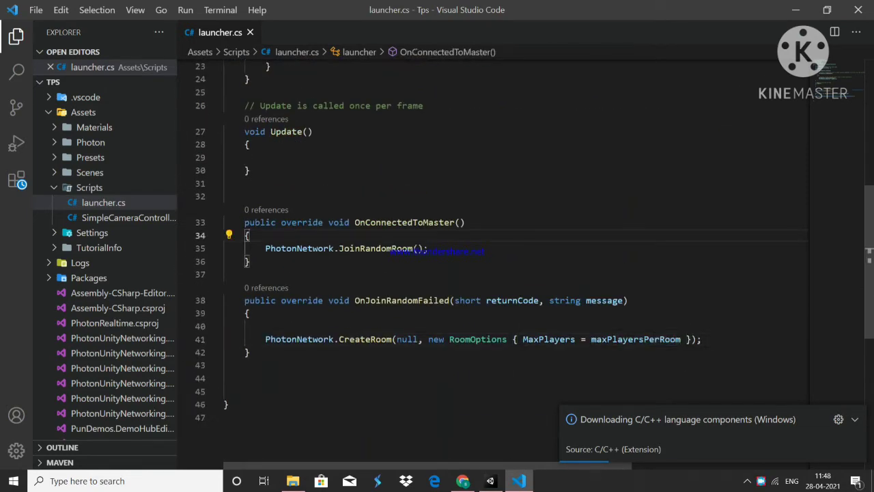
left_click(250, 313)
Step: Stop Play mode in Unity and add Debug.Log("conncetd to master0"); above JoinRandomRoom() in the OnConnectedToMaster() method of launcher.cs
left_click(247, 234)
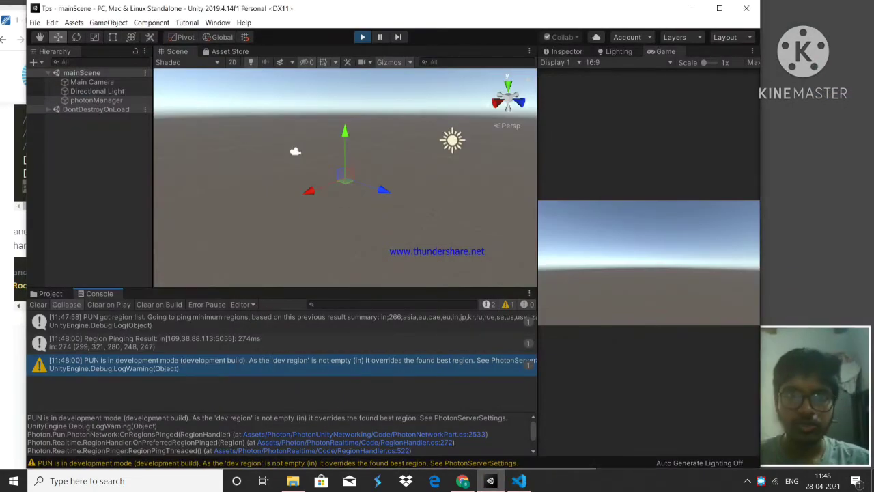
key("ctrl+p")
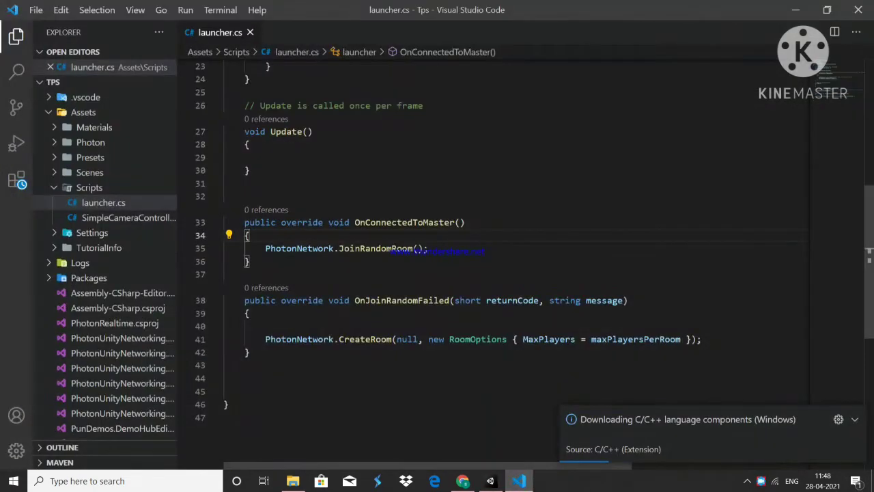
key("Return")
type("Debu")
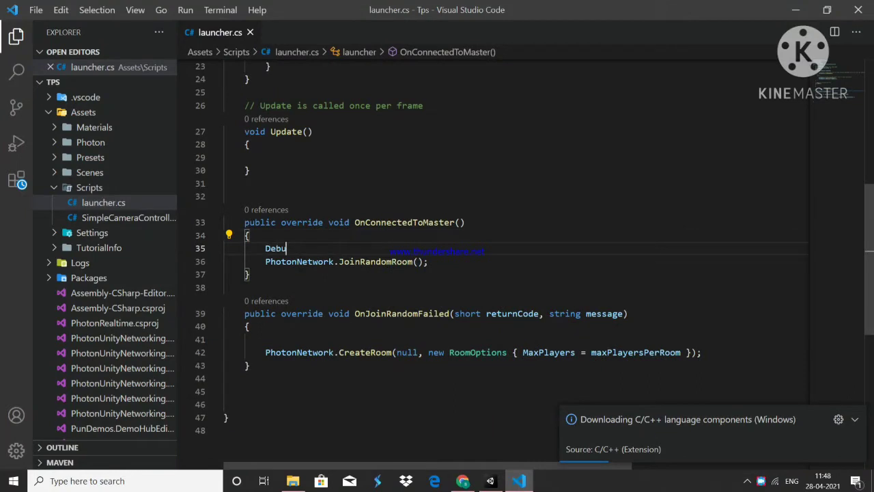
type("g.Log(\"con")
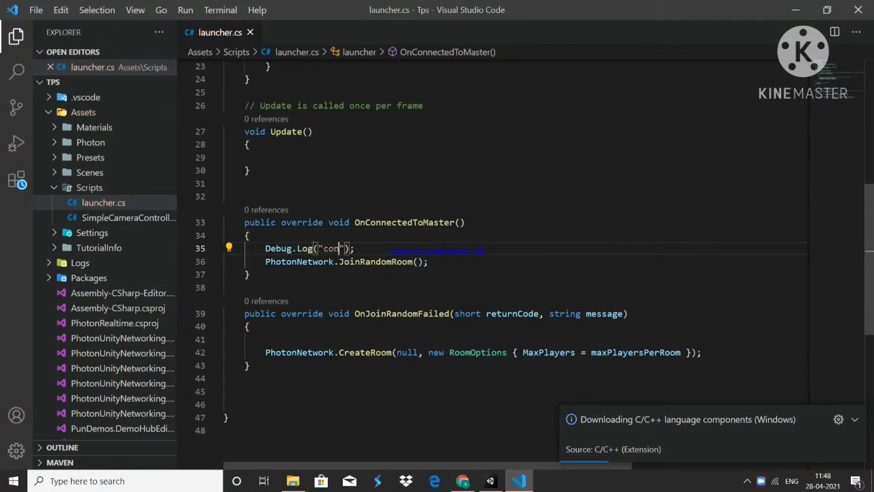
type("ncetd to master@")
key("End")
Step: Copy the Debug.Log line from OnConnectedToMaster() and paste it above the CreateRoom call in OnJoinRandomFailed()
key("shift+Up")
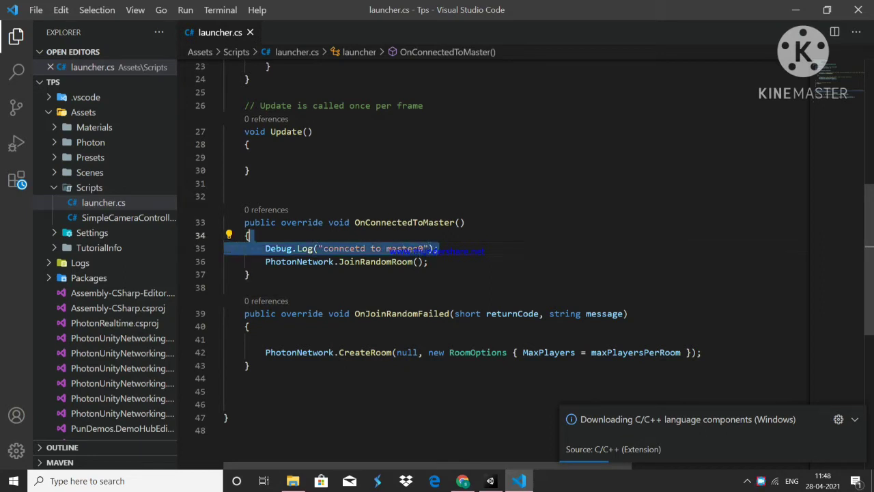
key("Down")
key("Down")
key("Down")
key("Down")
key("Down")
key("Down")
key("Down")
key("Up")
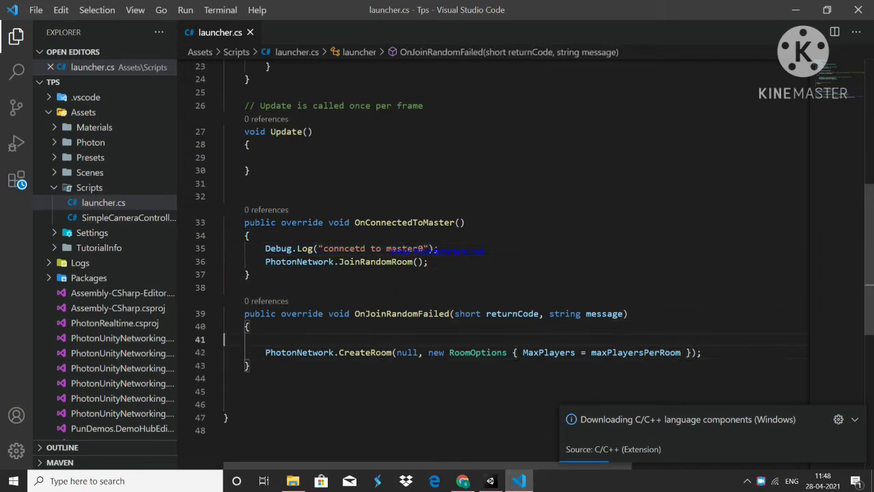
type("Debug.Log(\"conncetd to master0\");")
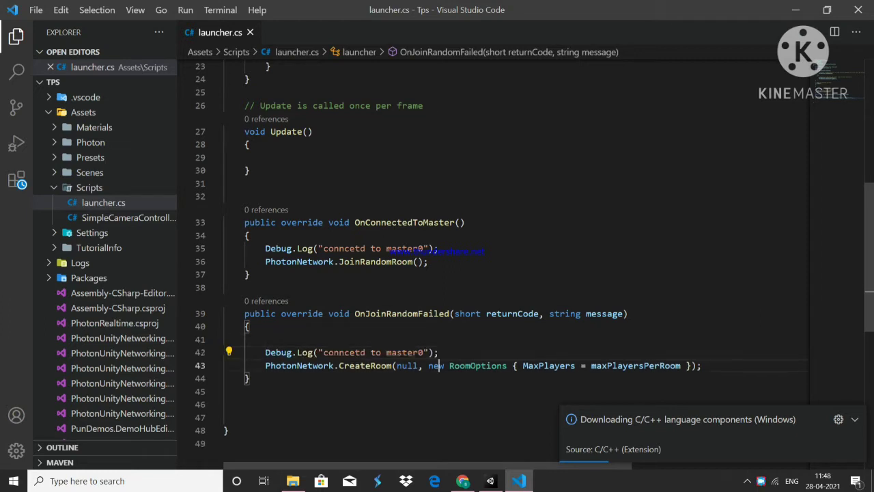
Step: Replace the log message in OnJoinRandomFailed() with "creating a room"
key("Up")
key("shift+Right")
key("shift+Right")
key("shift+Right")
key("shift+Right")
key("shift+Right")
key("shift+Right")
key("shift+Right")
key("shift+Right")
key("shift+Right")
key("shift+Right")
key("shift+Right")
key("shift+Right")
key("shift+Right")
key("shift+Right")
key("shift+Right")
key("shift+Right")
key("shift+Right")
key("shift+Right")
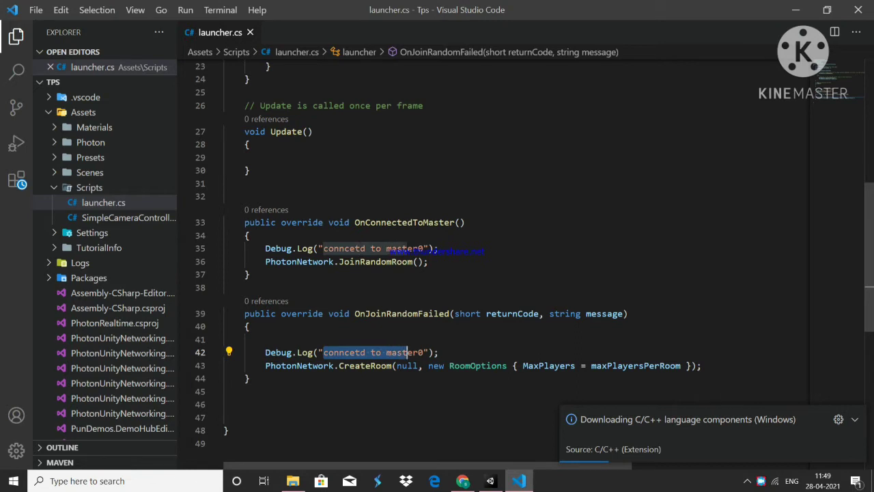
key("shift+Right")
type("creating")
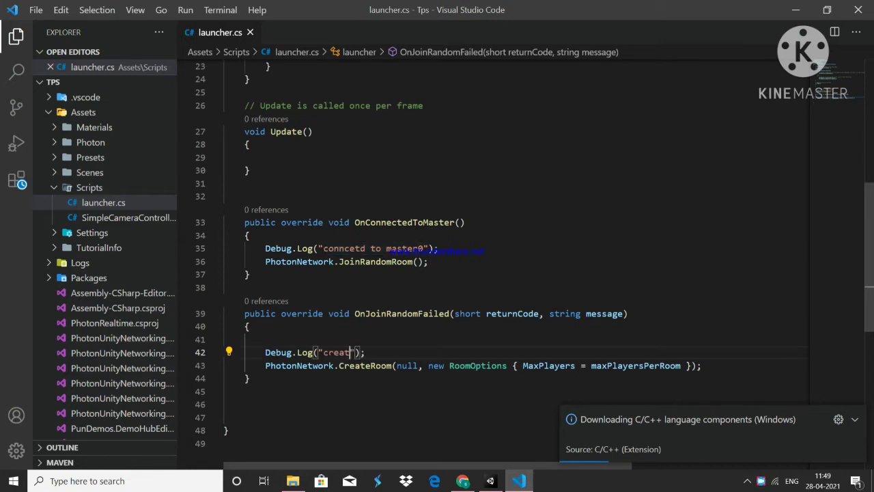
type(" a room")
Step: Return to Unity, run mainScene in Play mode, inspect each connection and room message in the Console, and stop playback
left_click(795, 10)
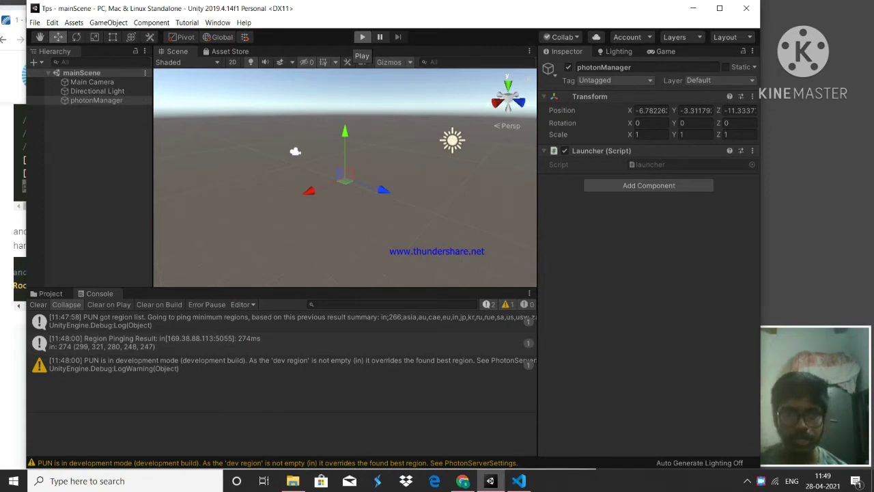
left_click(363, 38)
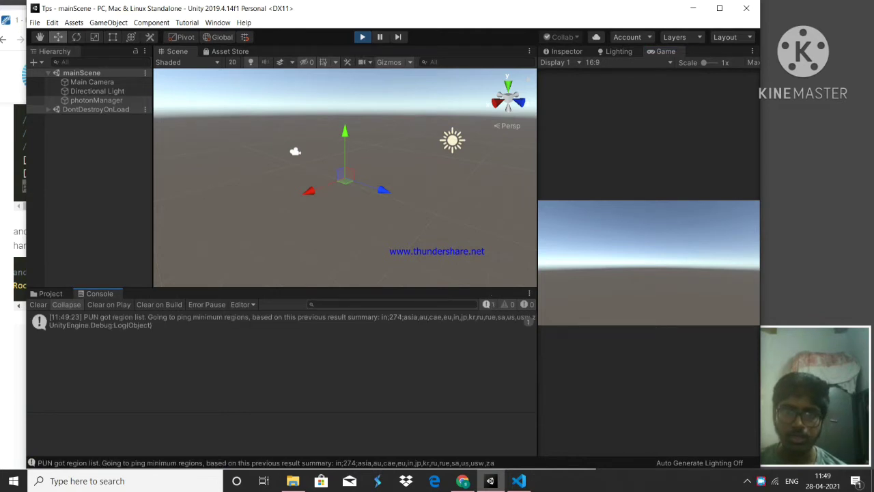
left_click(281, 321)
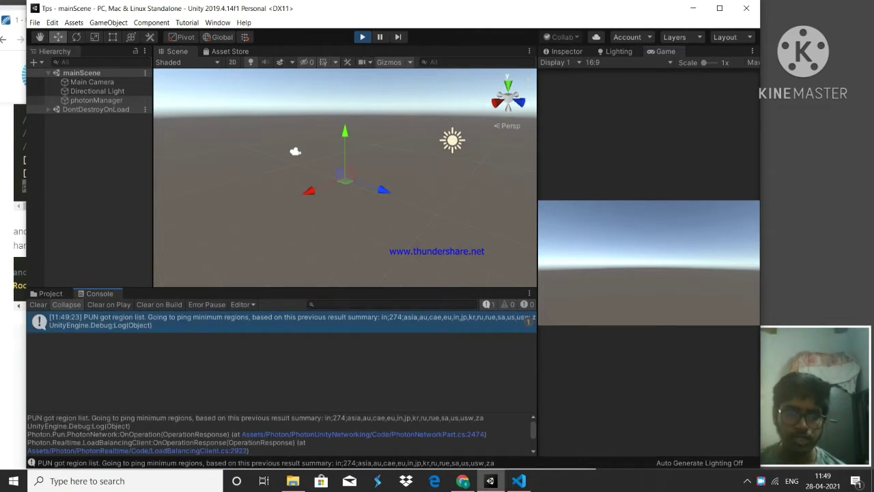
left_click(281, 342)
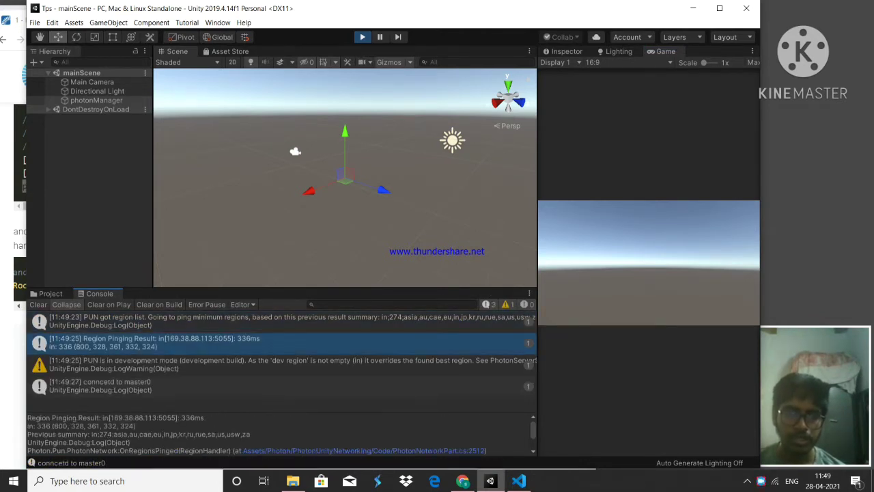
left_click(281, 363)
left_click(278, 378)
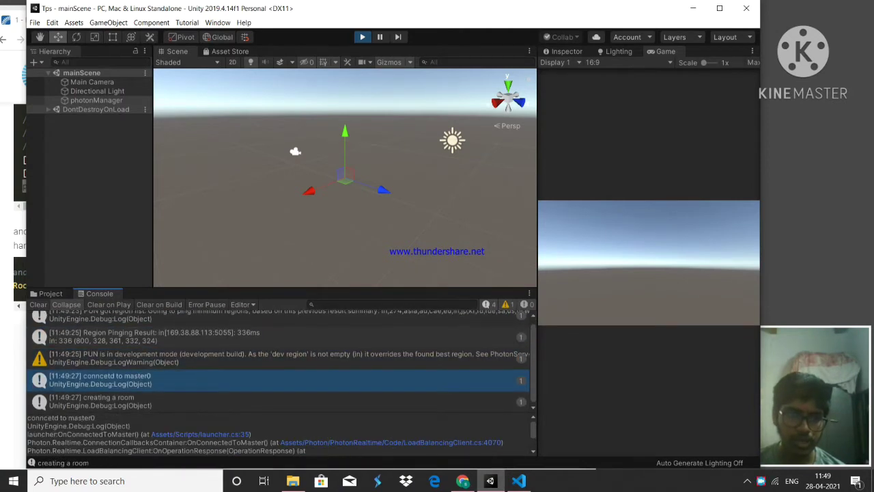
left_click(279, 399)
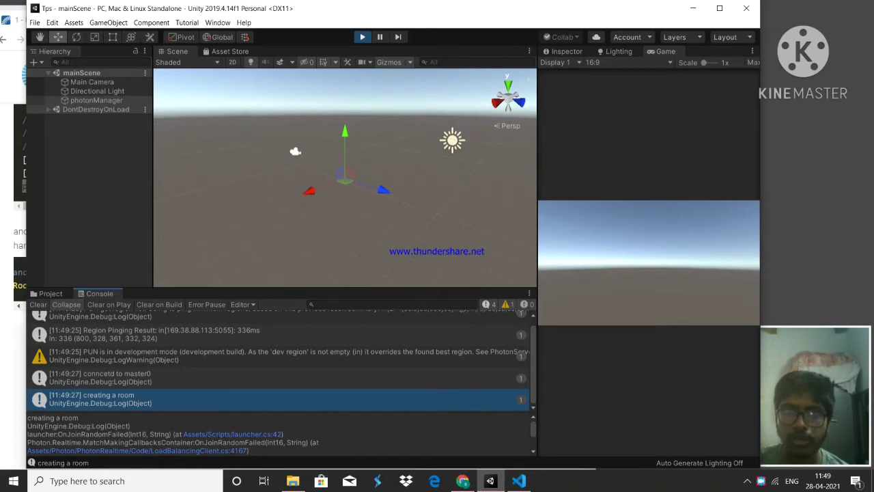
key("ctrl+p")
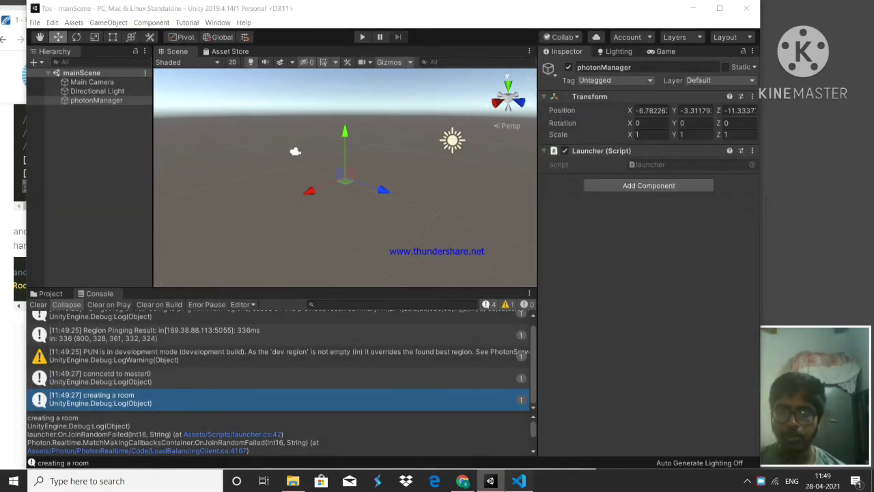
Step: Switch to Visual Studio Code, review the logging callbacks in launcher.cs, and restore the window to a smaller size
left_click(518, 480)
scroll(478, 259, "down", 3)
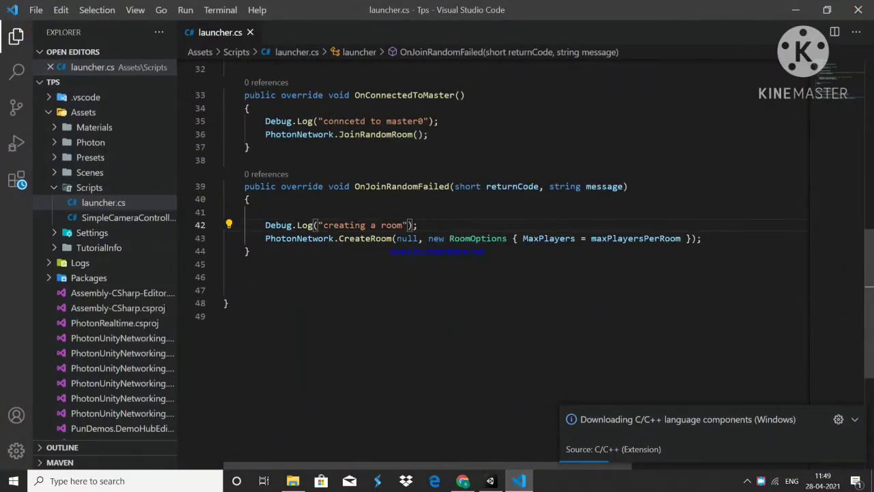
scroll(429, 205, "up", 5)
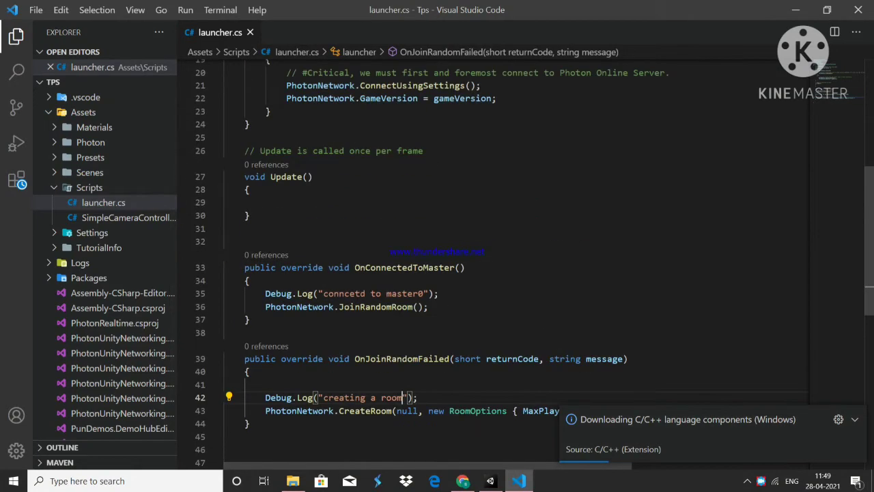
left_click_drag(425, 151, 434, 293)
left_click(433, 294)
left_click_drag(413, 9, 532, 30)
Step: Switch to the Photon Lobby tutorial in the browser and copy the complete OnJoinedRoom() callback
left_click(462, 481)
scroll(273, 273, "down", 4)
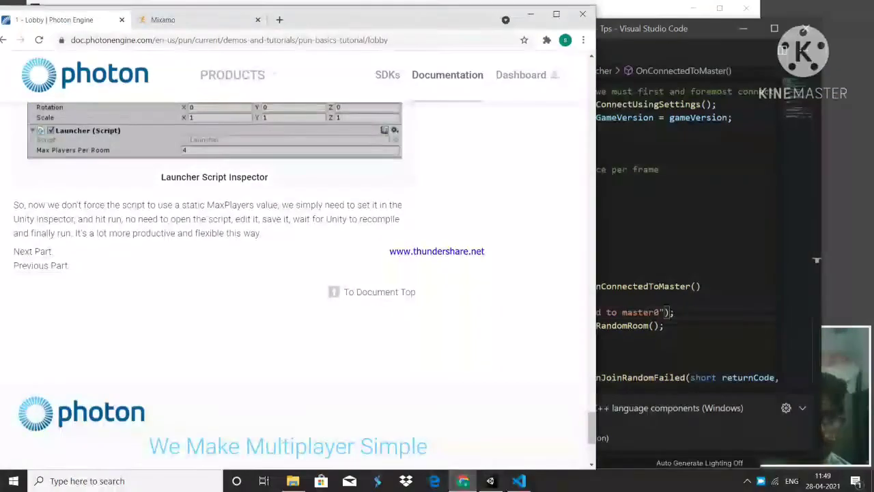
scroll(273, 273, "up", 3)
scroll(273, 273, "down", 2)
scroll(273, 273, "up", 9)
scroll(215, 286, "up", 3)
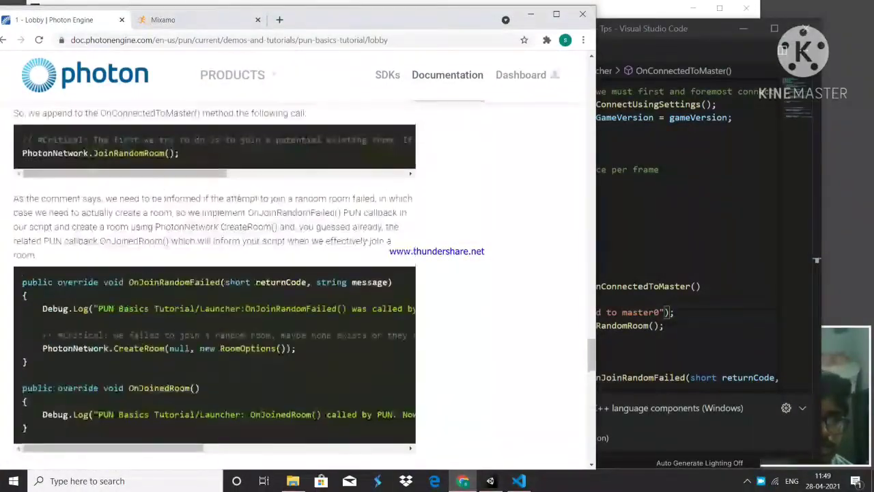
scroll(215, 287, "down", 2)
left_click_drag(22, 273, 27, 314)
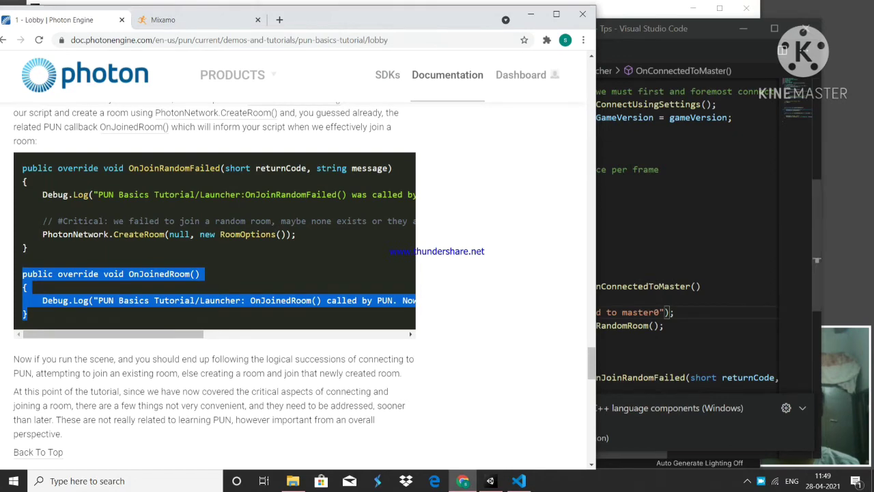
Step: Return to Visual Studio Code and paste the OnJoinedRoom() callback below OnJoinRandomFailed() in launcher.cs
key("alt+Tab")
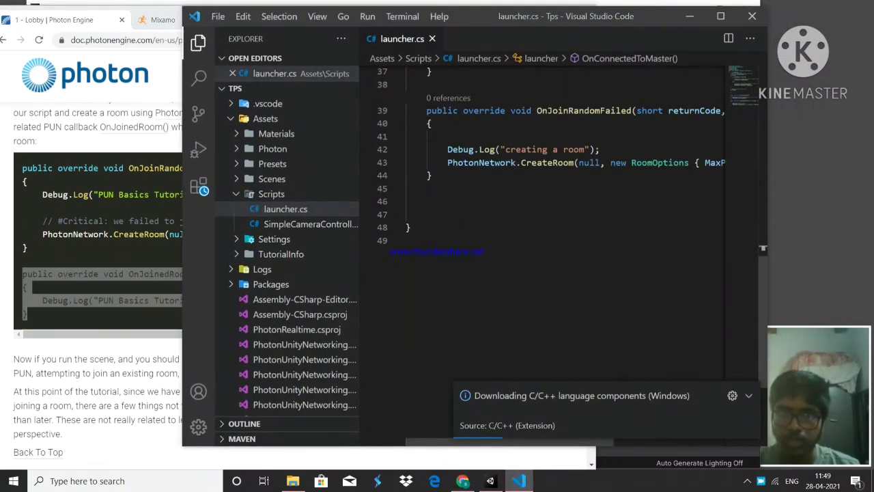
left_click(432, 175)
key("Return")
key("Return")
key("ctrl+v")
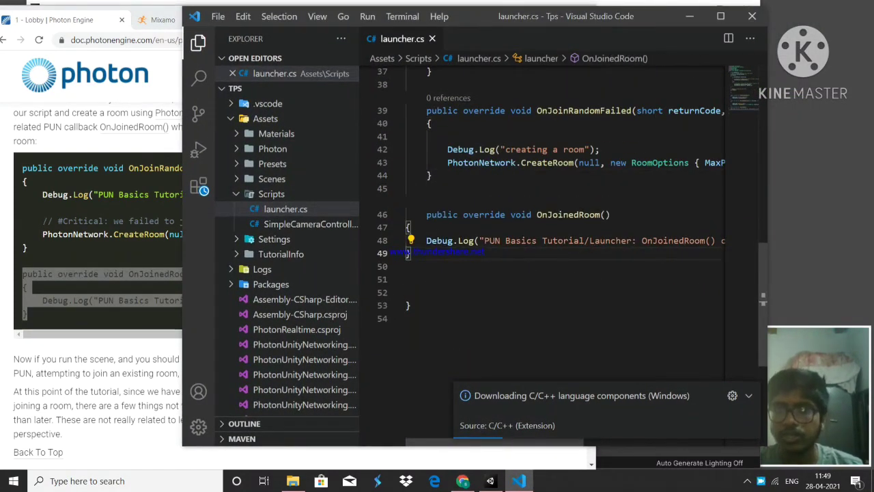
Step: Replace the tutorial's log message in OnJoinedRoom() with "i am in a room"
left_click_drag(427, 241, 484, 240)
left_click(667, 241)
key("BackSpace")
type("i am")
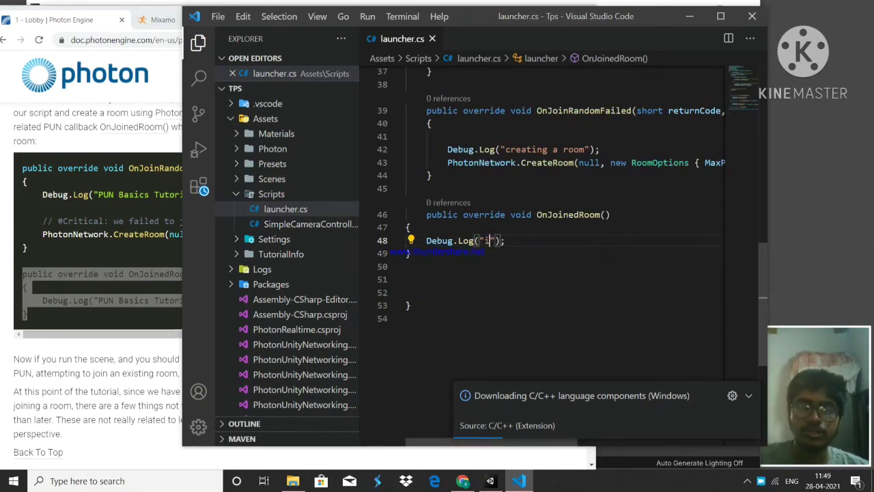
type(" in a roo")
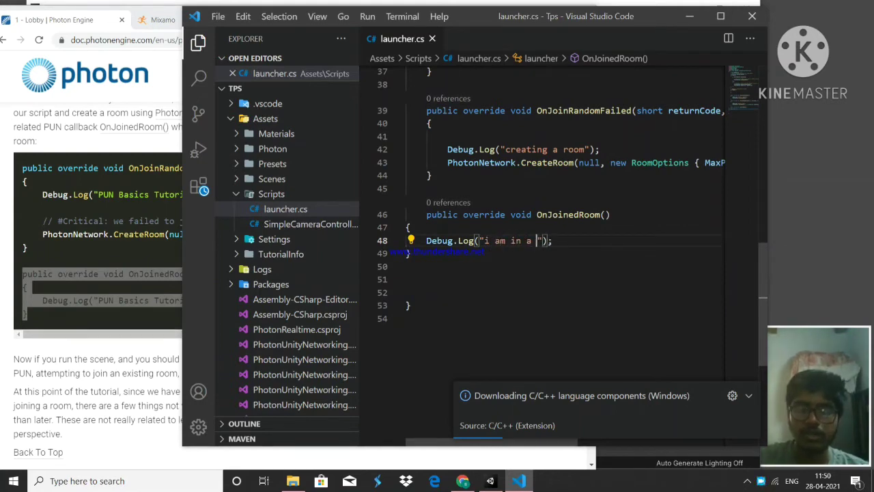
type("m")
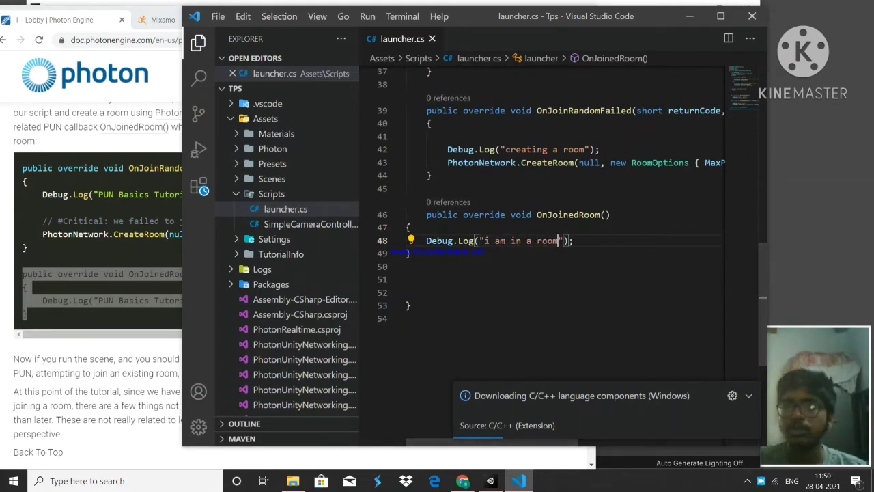
Step: Return to Unity, clear the old console messages and run mainScene in Play mode
left_click(690, 16)
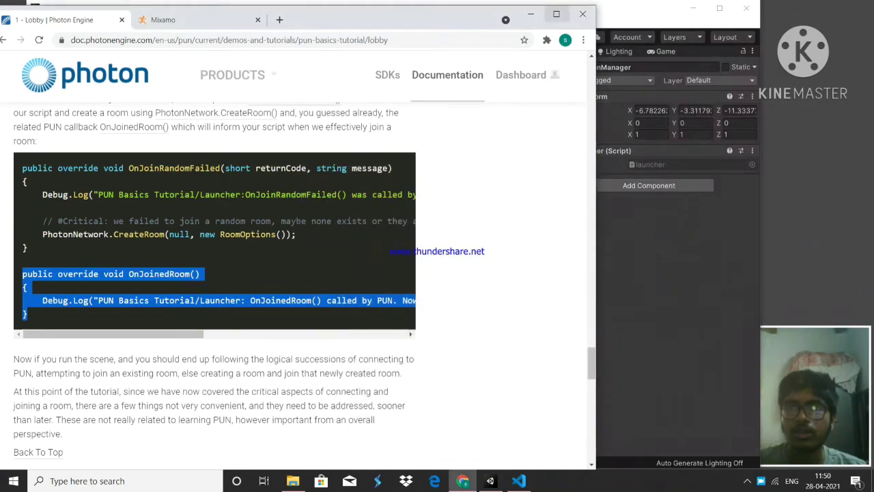
left_click(530, 13)
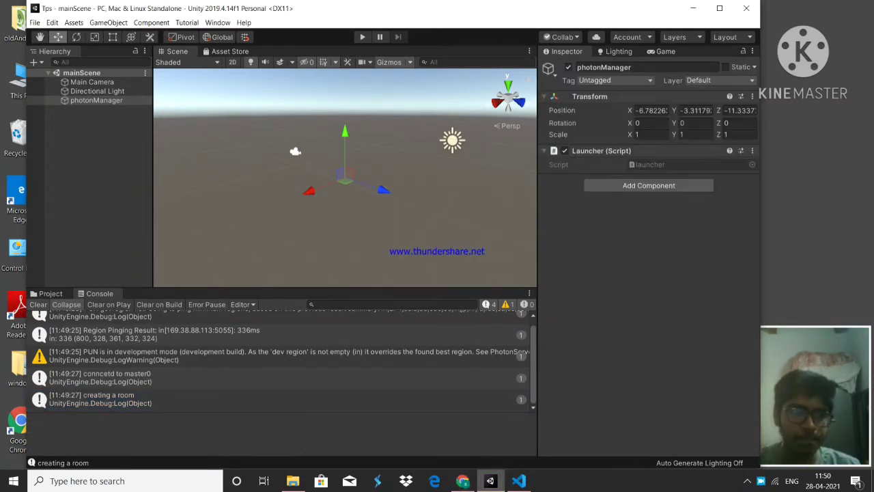
left_click(39, 304)
left_click(363, 37)
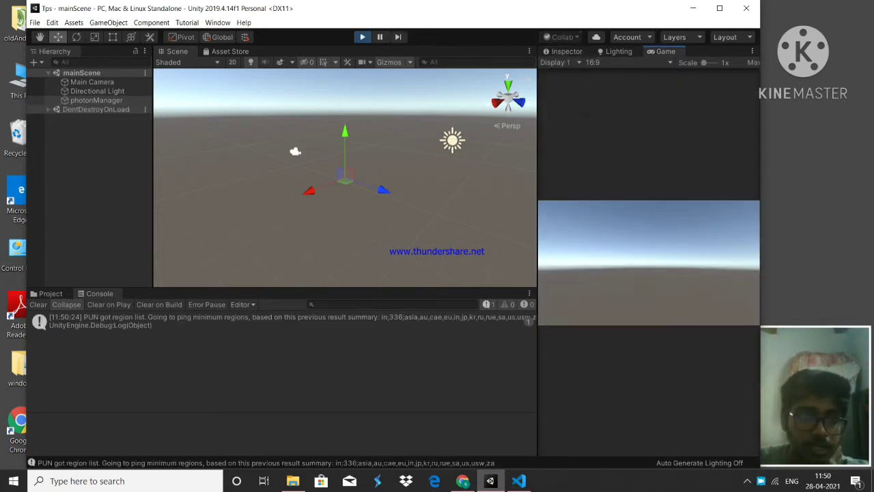
Step: Inspect the console entries for region pinging, master connection, room creation and room joining, and exit Play mode
left_click(281, 320)
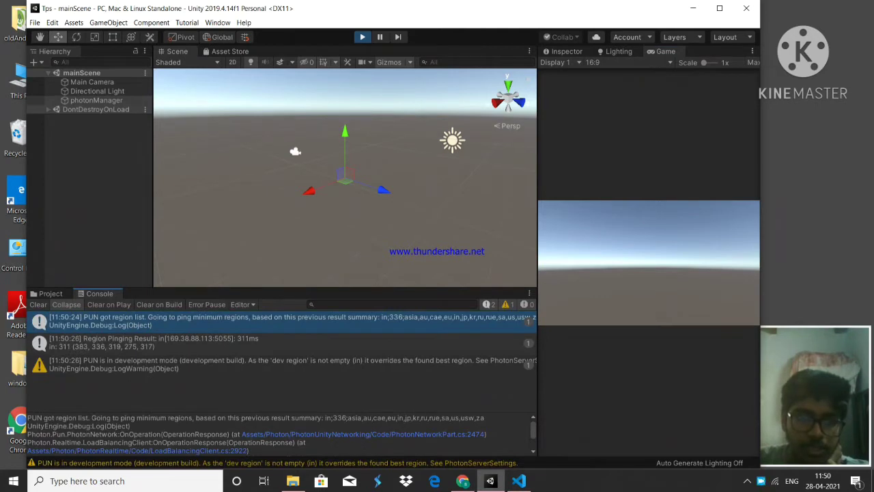
left_click(281, 343)
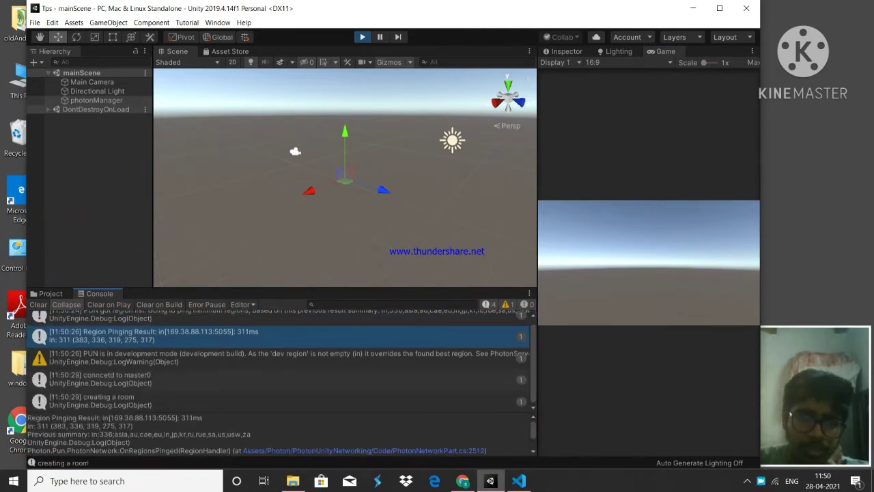
left_click(281, 378)
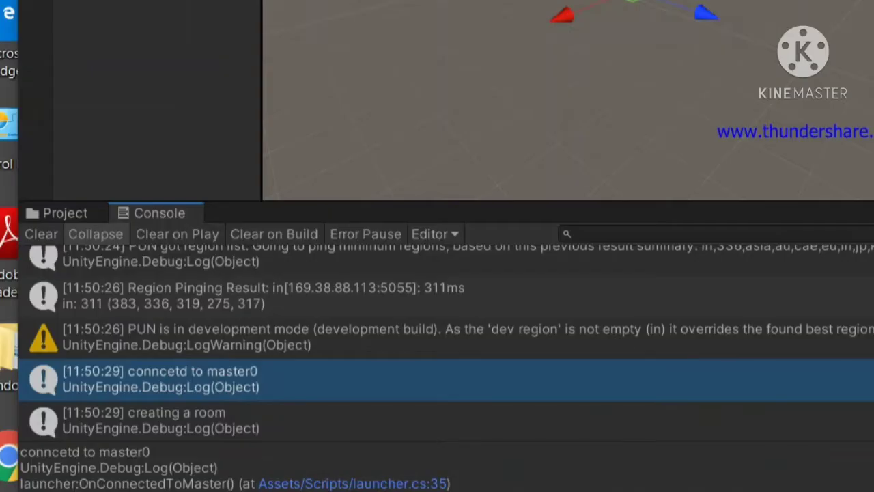
left_click(282, 398)
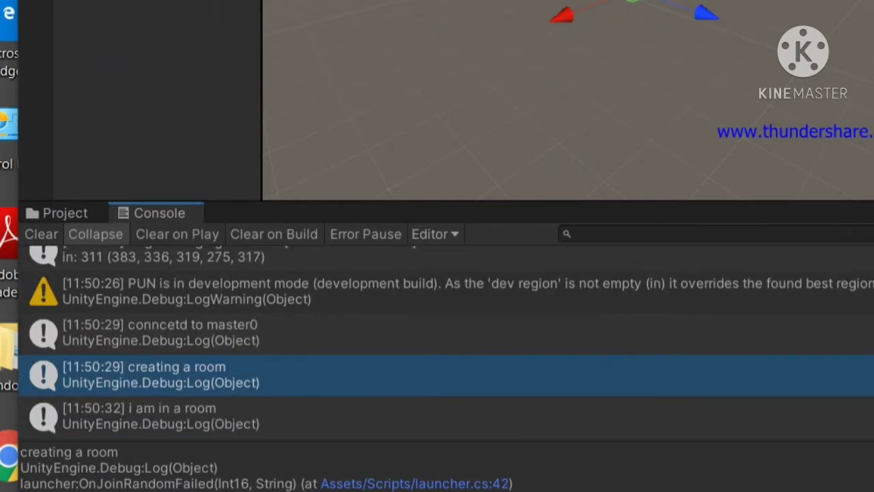
left_click(281, 421)
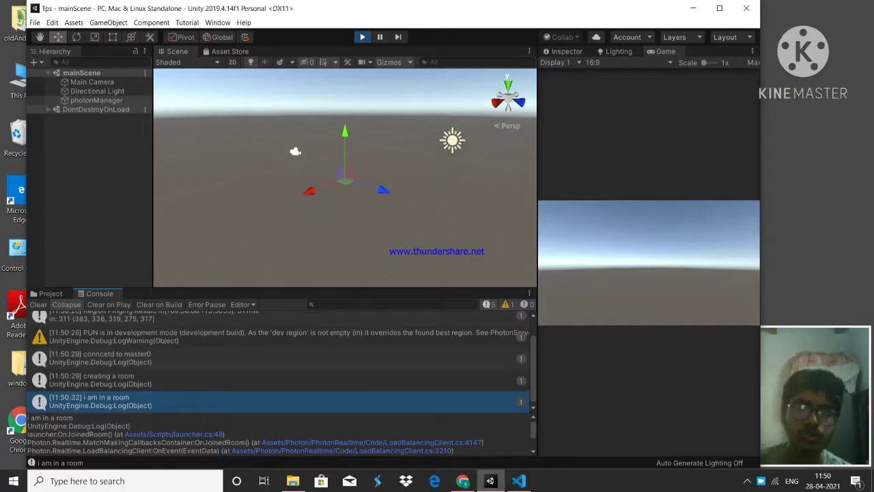
key("ctrl+p")
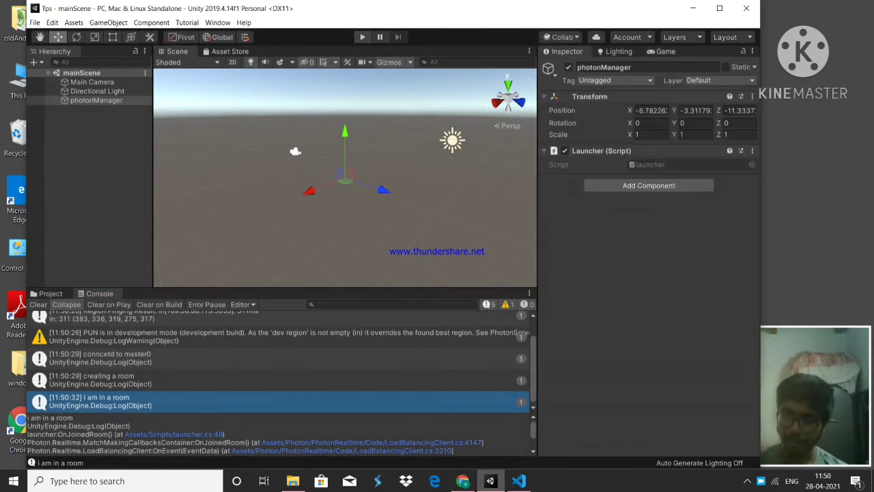
left_click_drag(542, 9, 470, 9)
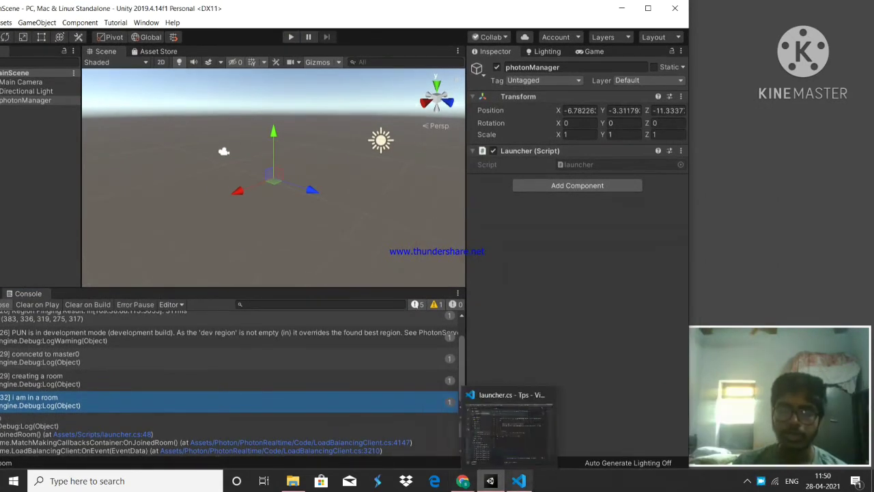
left_click_drag(276, 13, 362, 2)
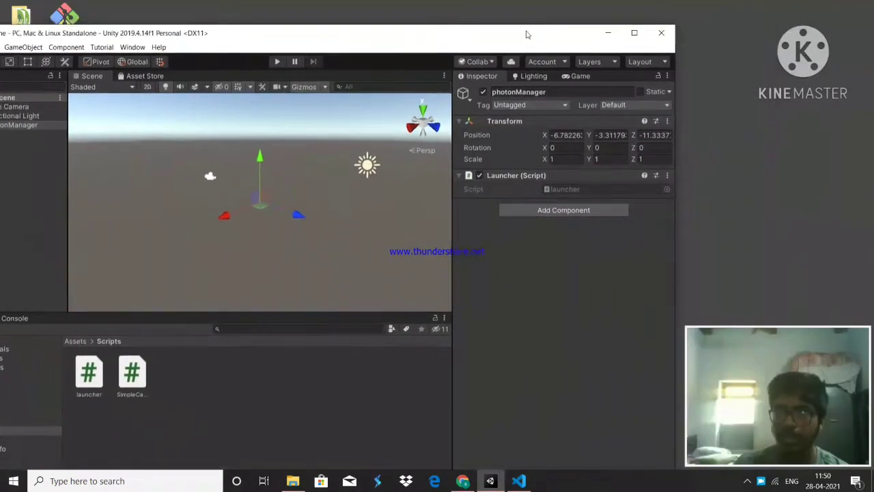
left_click_drag(527, 5, 592, 11)
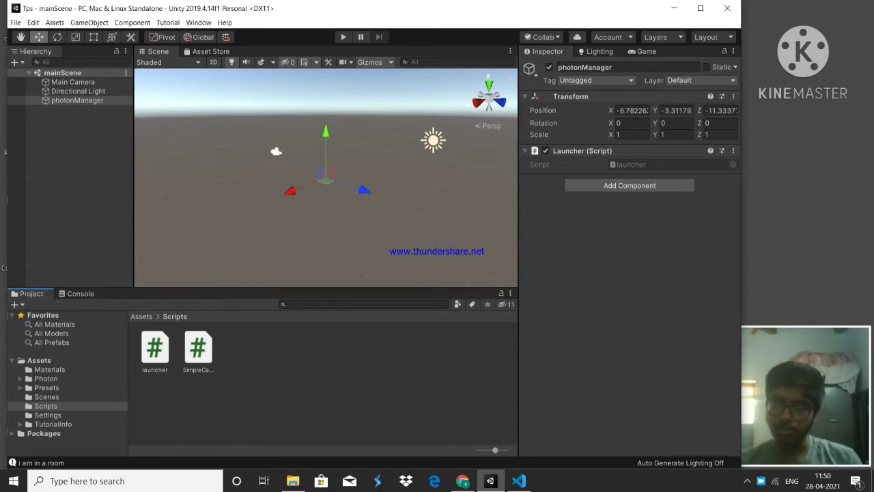
Step: Create a new scene named testScene in the Assets/Scenes folder and open it
left_click(46, 397)
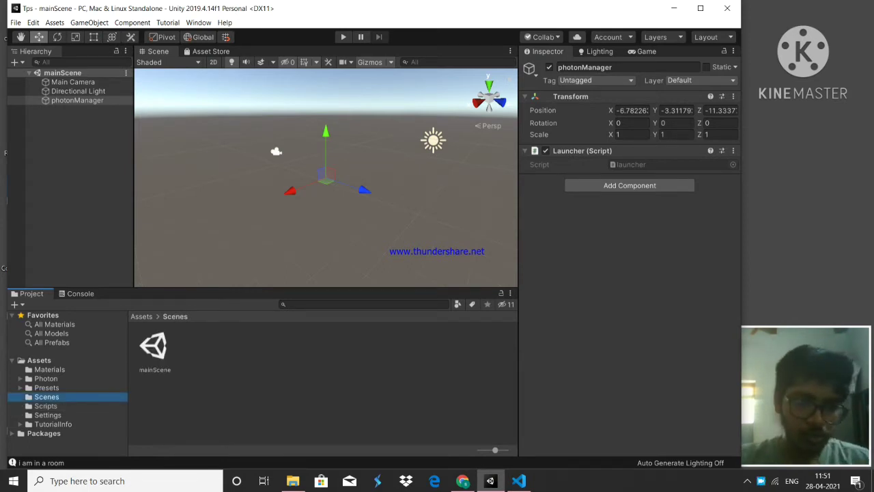
right_click(216, 352)
mouse_move(294, 109)
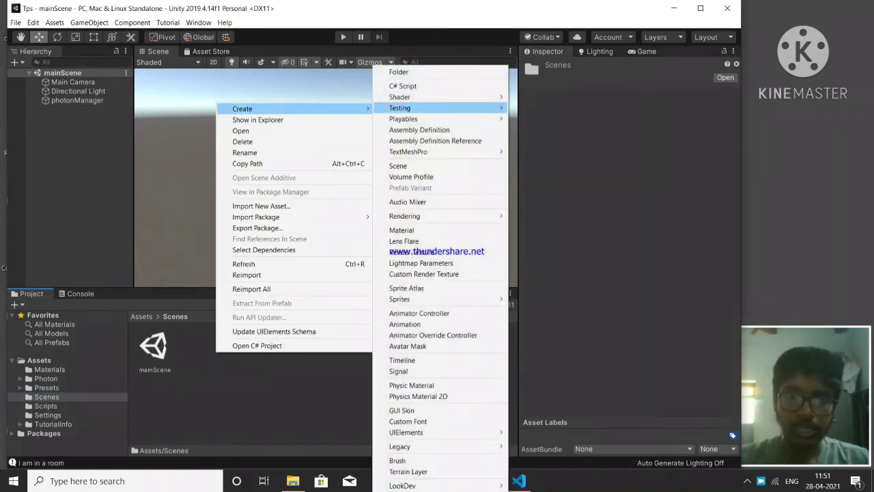
mouse_move(410, 119)
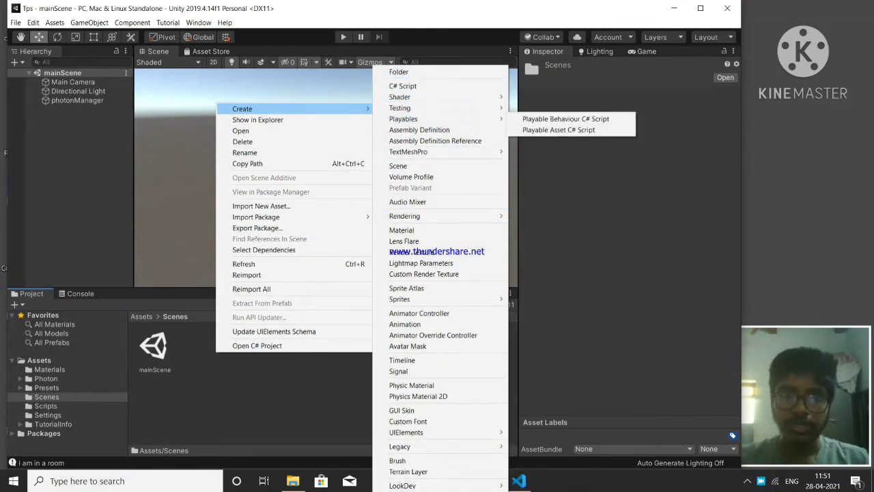
left_click(398, 166)
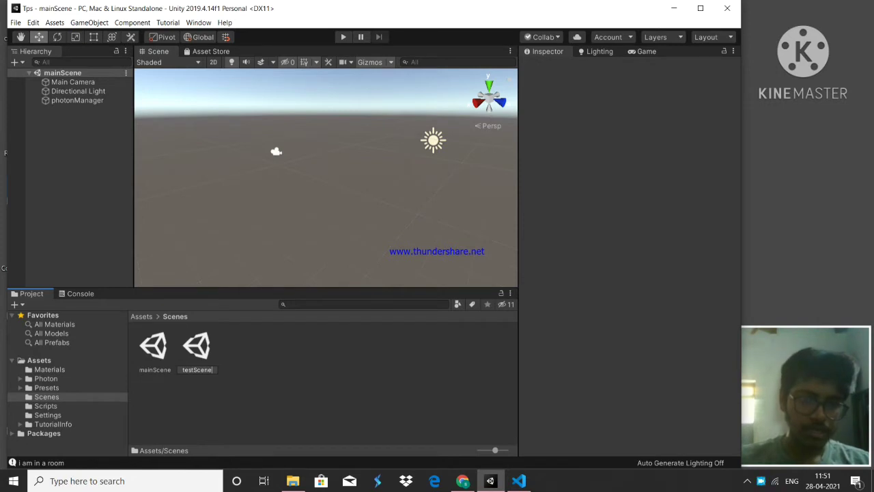
key("Return")
key("Return")
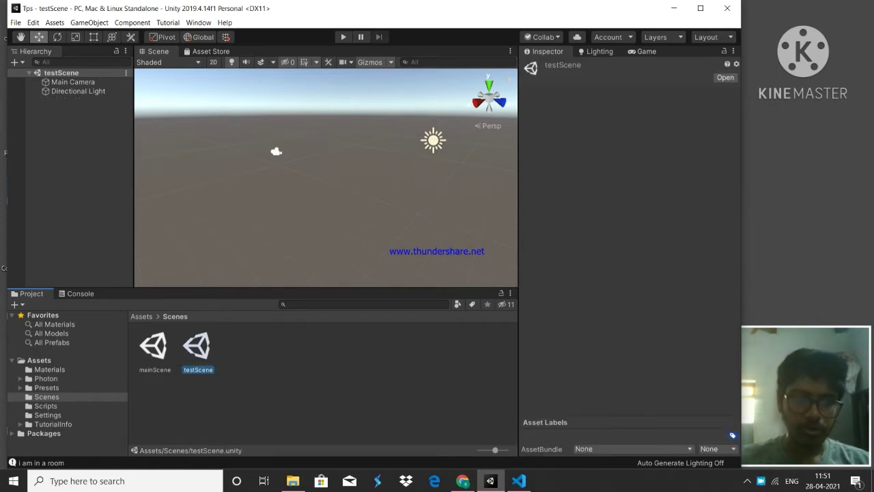
Step: Show the Game view and add a 3D Cube to testScene
right_click_drag(293, 164, 300, 182)
key("s")
left_click(646, 51)
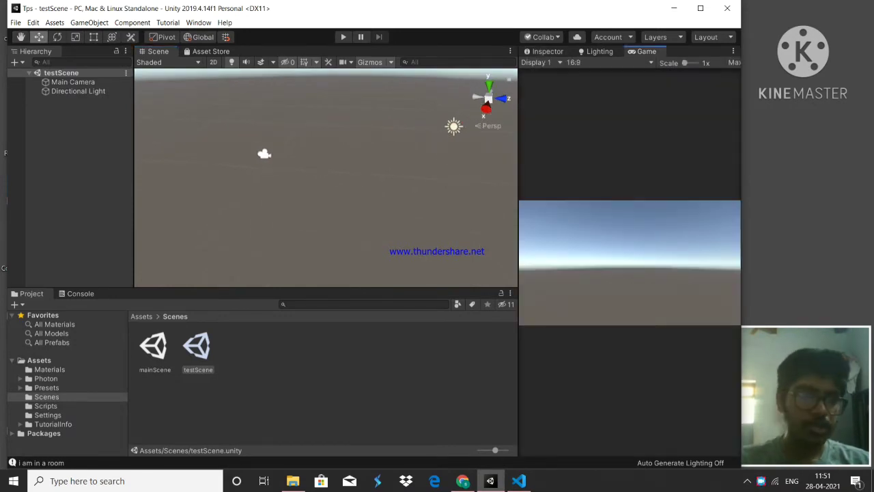
right_click(66, 110)
mouse_move(97, 213)
left_click(183, 214)
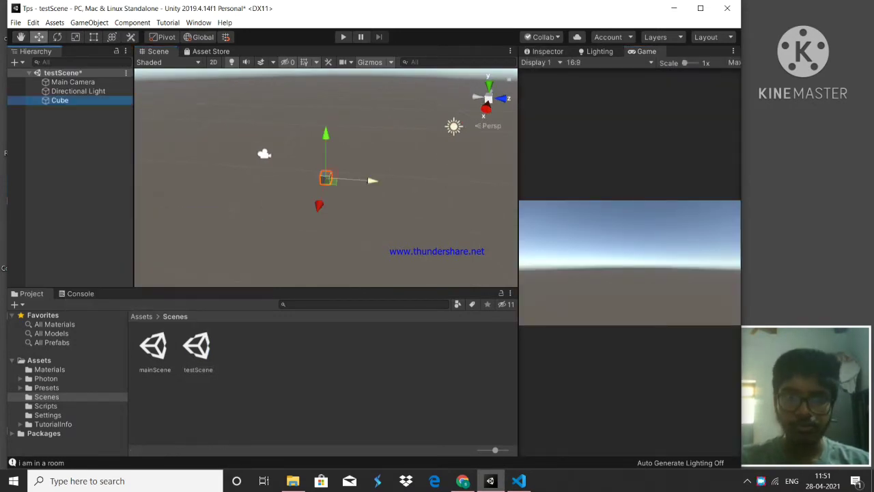
Step: Scale the cube into a flat floor slab about 16.35 units along X and 12.47 units along Z
scroll(349, 180, "up", 4)
key("e")
key("r")
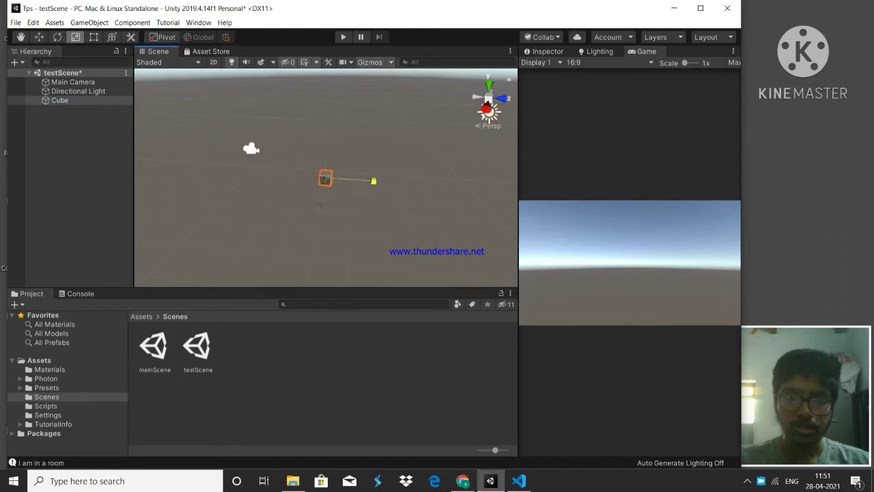
left_click_drag(373, 180, 506, 183)
left_click_drag(318, 207, 301, 278)
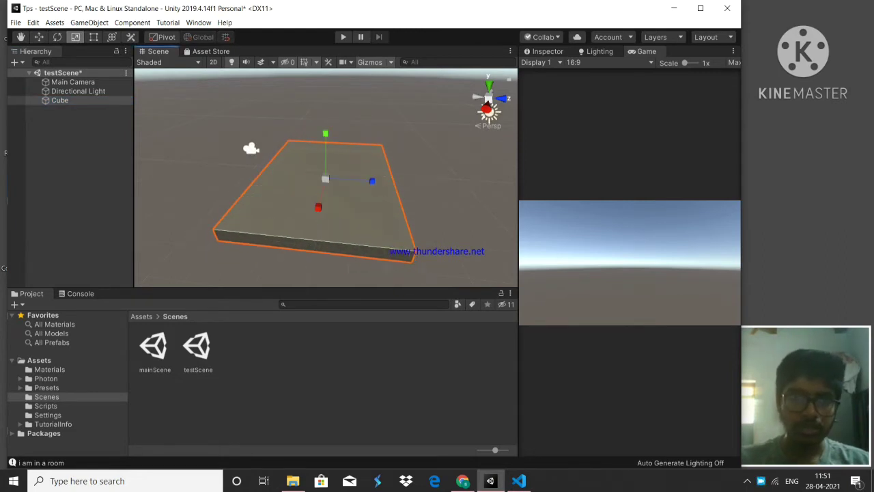
Step: Raise the floor slab along the Y axis to about -1.37
key("a")
right_click_drag(301, 278, 362, 275)
key("d")
key("w")
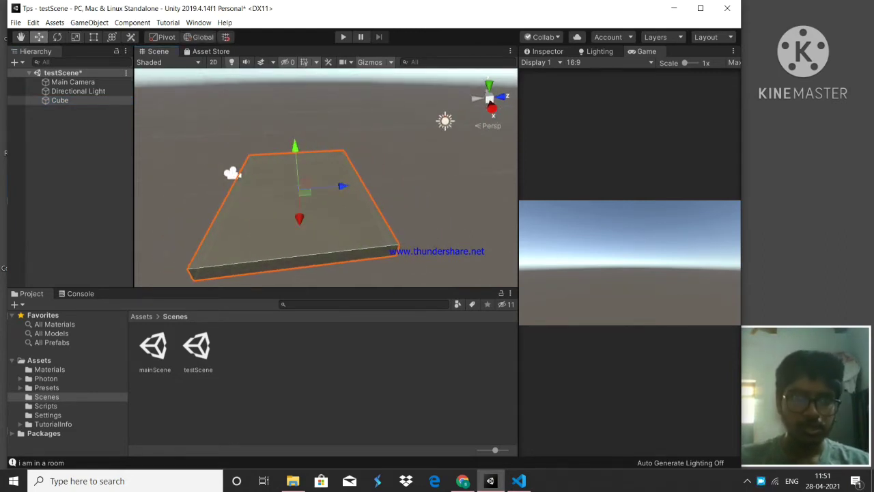
left_click_drag(294, 147, 291, 106)
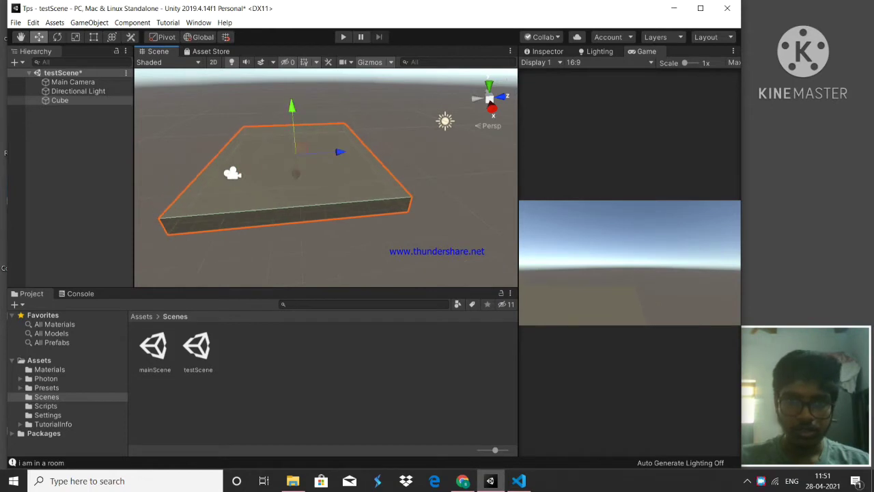
key("d")
right_click_drag(292, 137, 276, 123)
key("a")
Step: Duplicate the floor slab and set the copy's Y rotation to 90
left_click(60, 101)
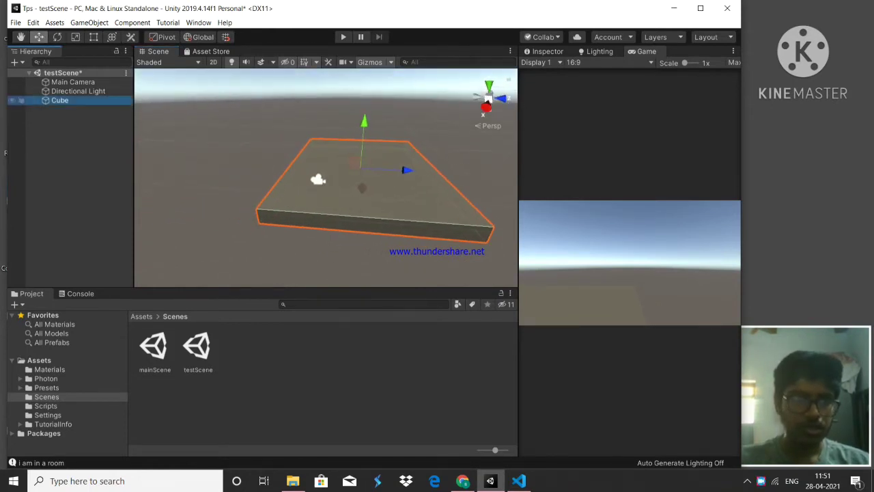
key("ctrl+d")
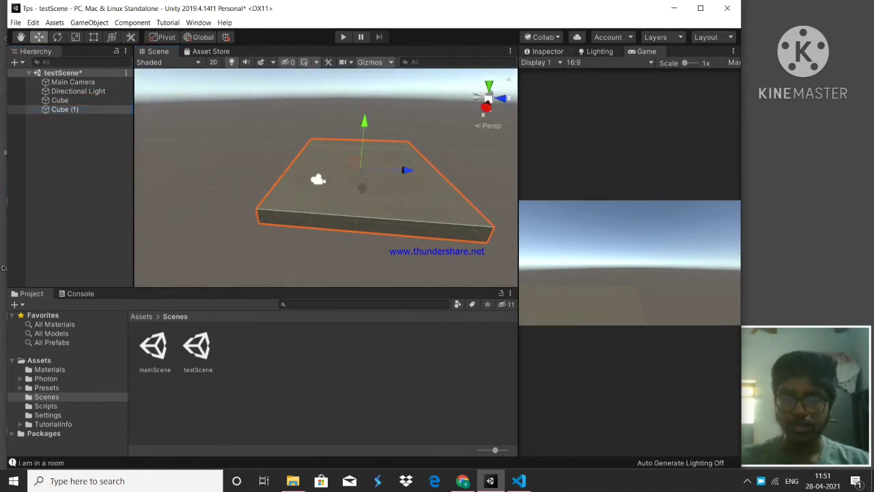
left_click(548, 51)
type("90")
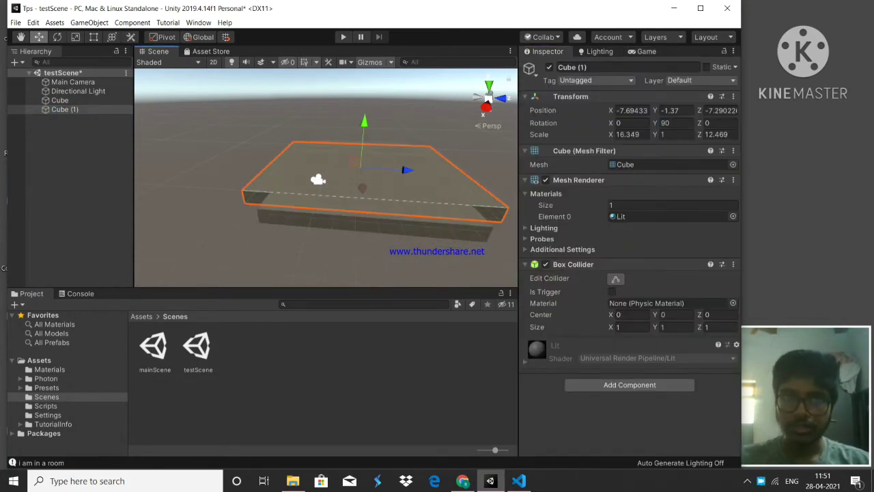
left_click(205, 177)
left_click(65, 110)
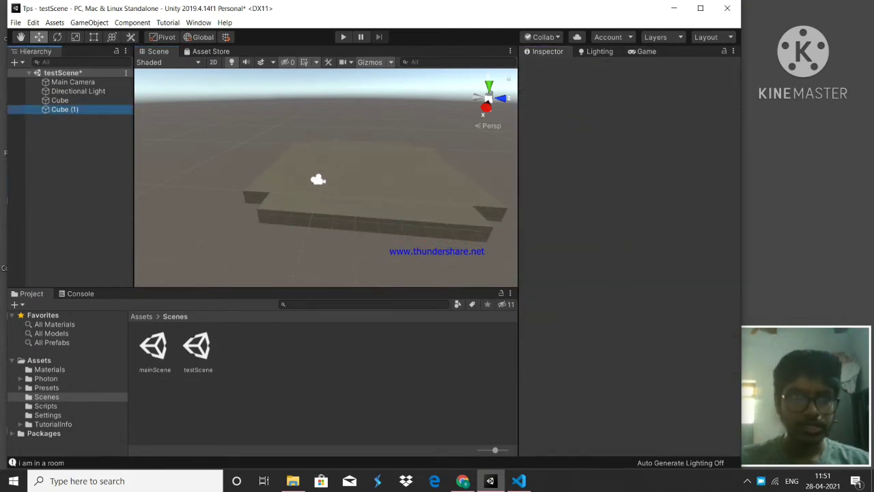
Step: Set Cube (1)'s rotation to X 90 and Y 0, and move it along Z to about -12.97 as a side wall
left_click(676, 123)
key("BackSpace")
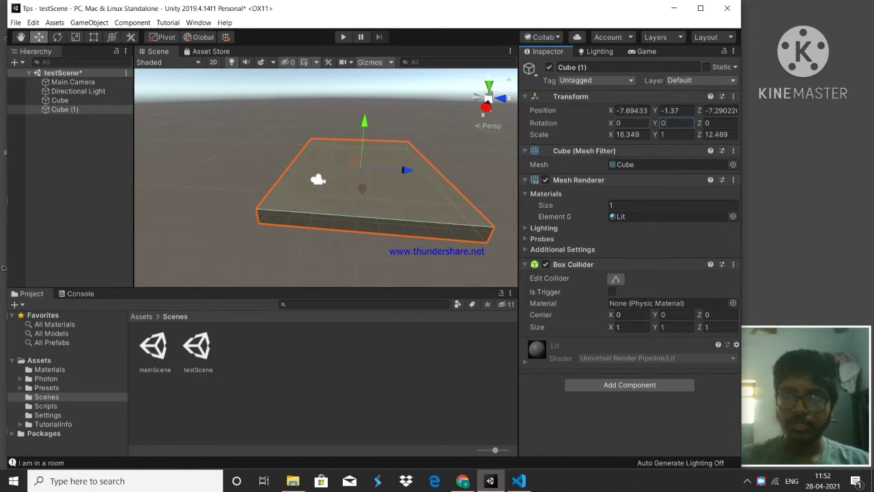
left_click_drag(612, 122, 734, 123)
key("BackSpace")
key("BackSpace")
key("BackSpace")
key("BackSpace")
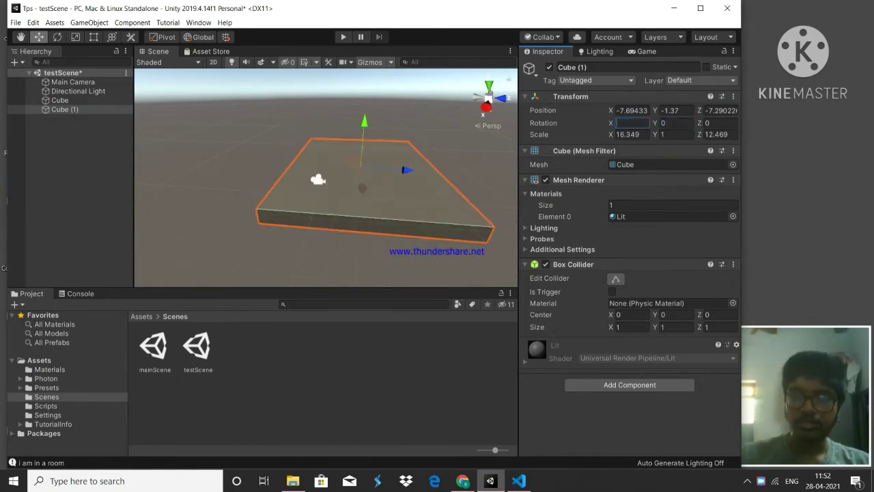
type("90")
left_click(204, 177)
left_click(65, 110)
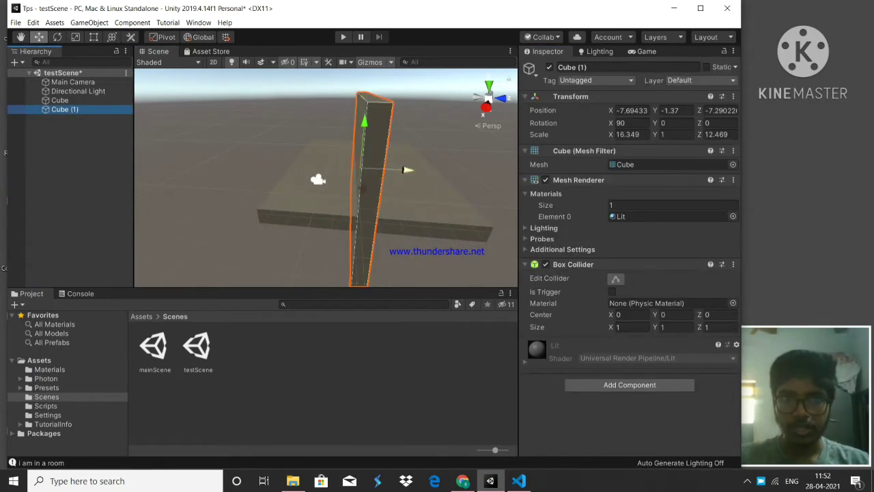
left_click_drag(407, 170, 382, 209)
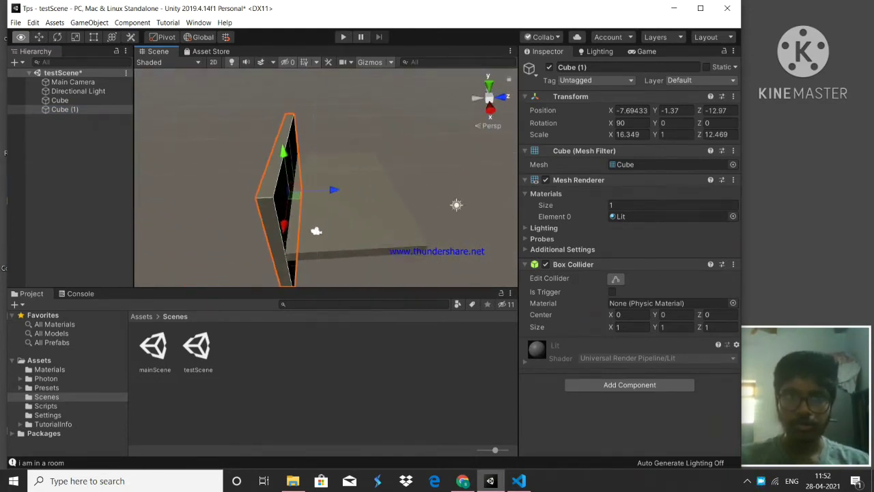
Step: Duplicate the side wall and move the copy along Z to about -0.56, at the floor's opposite side
scroll(325, 185, "down", 2)
left_click(65, 109)
key("ctrl+d")
left_click_drag(337, 188, 401, 196)
left_click_drag(402, 196, 201, 184, "alt")
scroll(361, 202, "up", 3)
left_click_drag(383, 147, 321, 138, "alt")
scroll(326, 177, "down", 3)
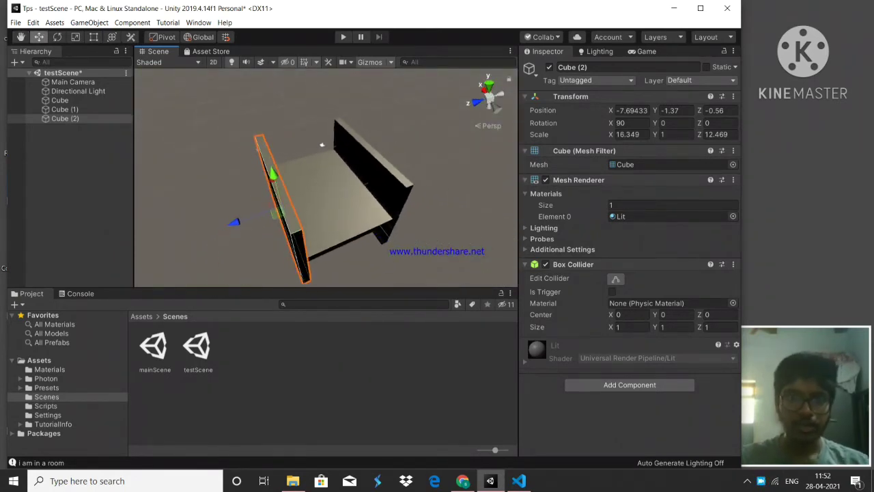
Step: Duplicate the second side wall, set the copy's Z rotation to 90, and place it at about X 0.6, Z -7.98 as an end wall
key("ctrl+d")
left_click_drag(235, 220, 310, 196)
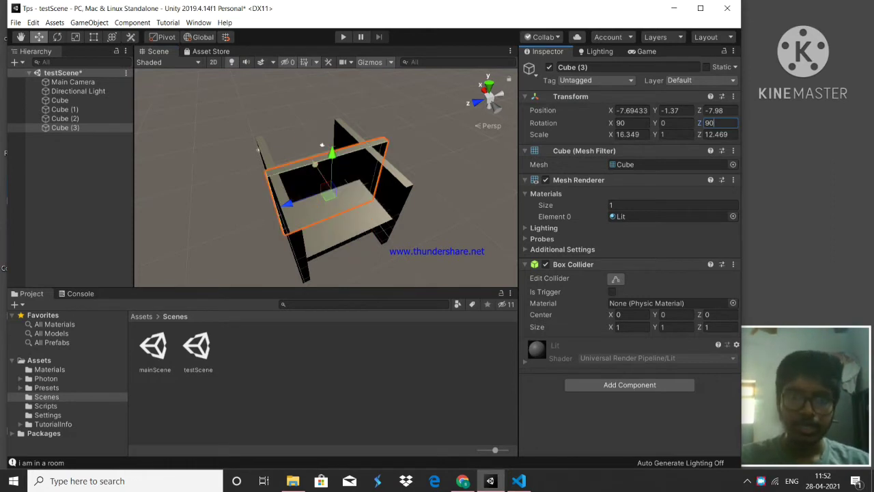
mouse_move(321, 144)
left_mouse_down("alt")
mouse_move(400, 141)
mouse_move(322, 150)
mouse_move(334, 153)
left_mouse_up("alt")
left_click_drag(334, 154, 362, 180, "alt")
Step: Duplicate the end wall and move the copy to the opposite end of the floor
key("ctrl+d")
left_click_drag(285, 147, 267, 150, "alt")
left_click_drag(315, 177, 312, 177)
right_click_drag(311, 177, 170, 116)
key("w")
left_click_drag(283, 147, 313, 194, "alt")
scroll(321, 167, "down", 3)
scroll(273, 181, "down", 8)
scroll(307, 180, "down", 1)
Step: Delete end wall Cube (3) and side wall Cube (2), and select the remaining end wall, Cube (4)
left_click(323, 199)
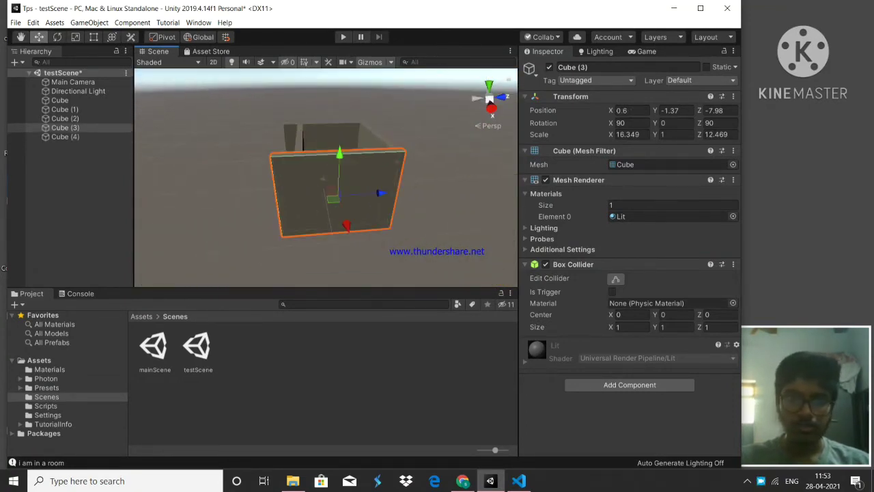
key("Delete")
left_click(375, 151)
key("Delete")
left_click(333, 138)
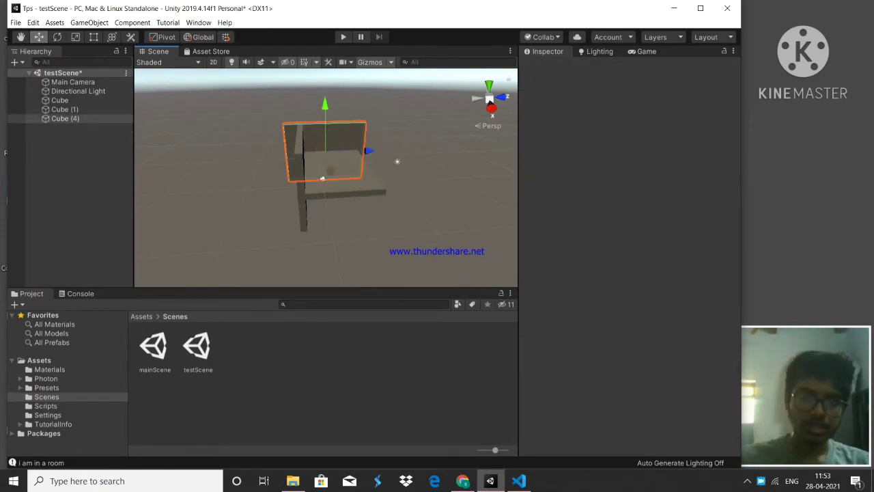
Step: Delete all remaining cubes from testScene, including the floor and both walls
left_click(61, 100)
left_click(65, 119, "shift")
key("Delete")
Step: Add a plane to the scene and set its X and Z scale to 10
right_click(81, 118)
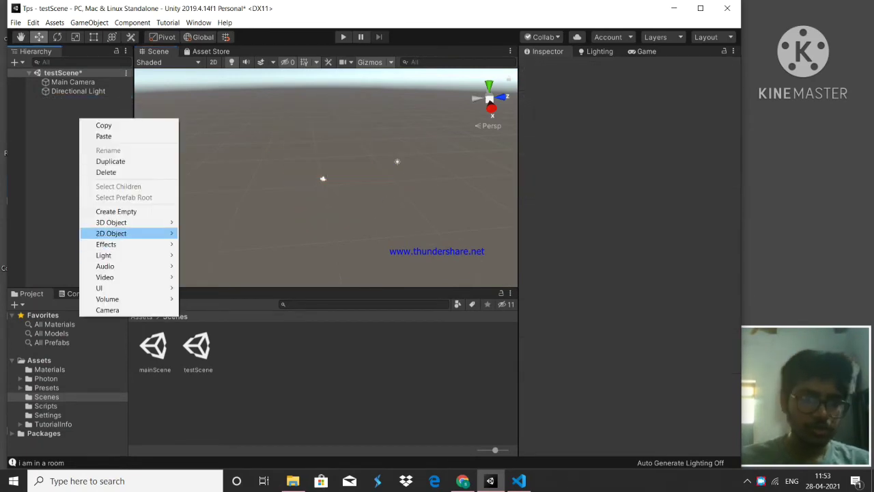
key("Escape")
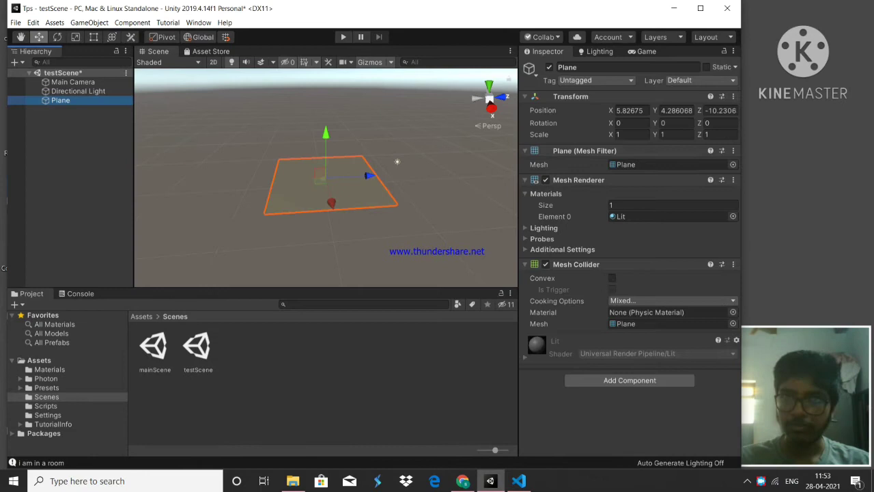
left_click(620, 133)
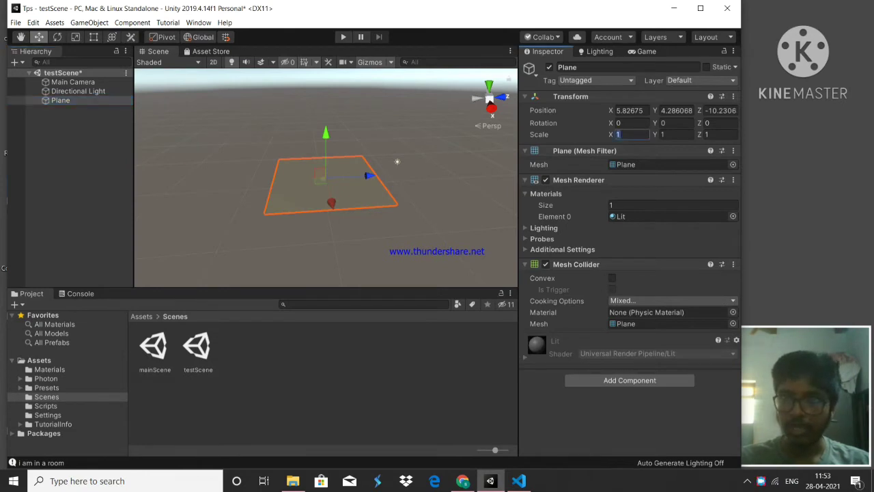
type("1010")
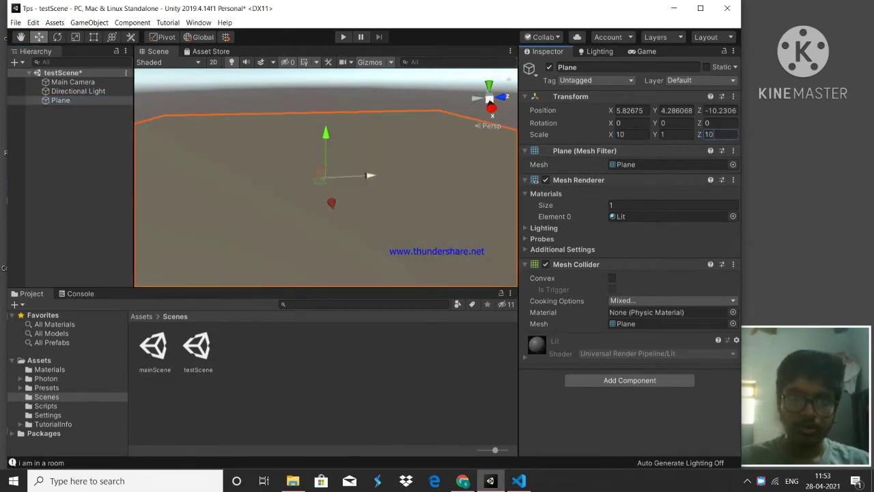
right_click_drag(370, 176, 331, 151)
key("w")
Step: Show the game view and move the Main Camera up and across so that it sits above the plane
left_click(645, 52)
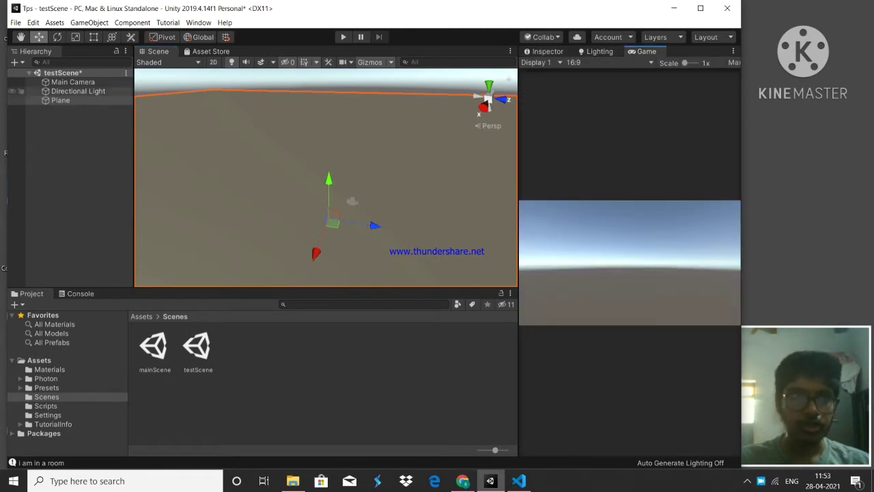
left_click(74, 82)
left_click_drag(355, 158, 362, 69)
left_click_drag(409, 118, 168, 116)
right_click_drag(168, 115, 327, 127)
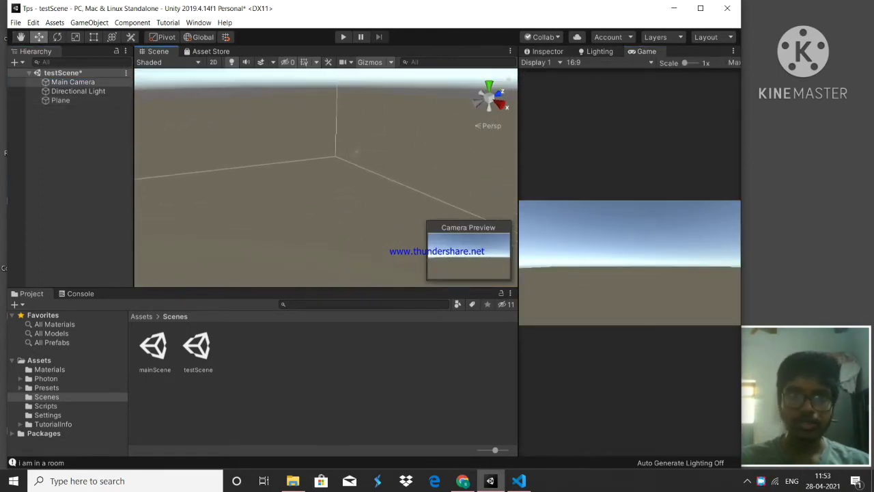
Step: Add a sphere and move it into the camera's view at about X -3.07, Y 5.11, Z -11.45
left_click(52, 119)
right_click(52, 119)
mouse_move(84, 221)
left_click(172, 232)
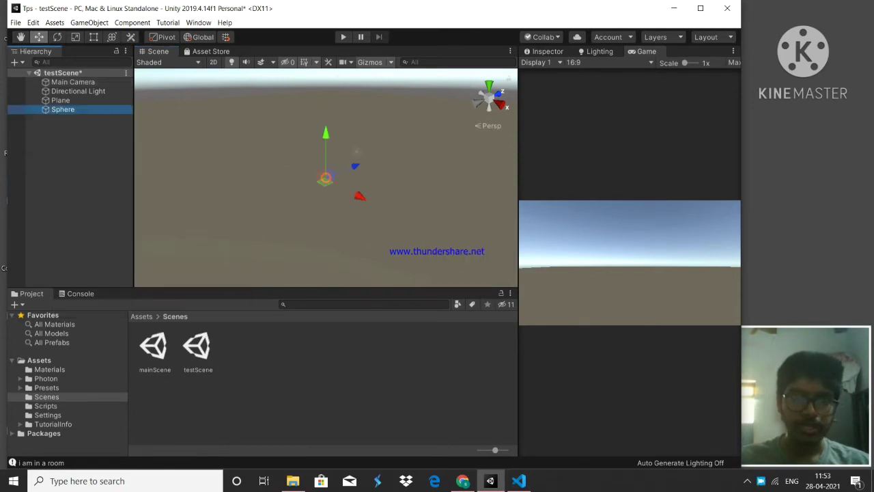
left_click_drag(325, 114, 203, 162)
right_click_drag(202, 163, 169, 145)
right_click_drag(392, 169, 379, 168)
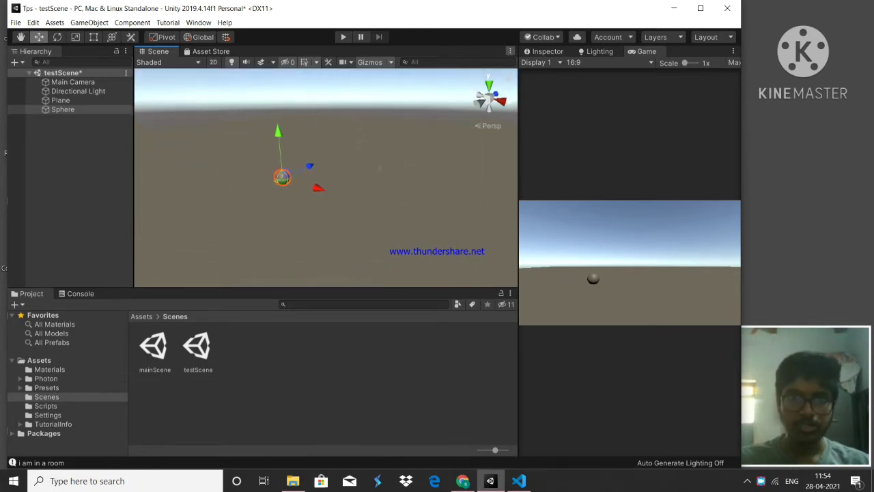
Step: Set the sphere's scale to 2 on all three axes
left_click(547, 51)
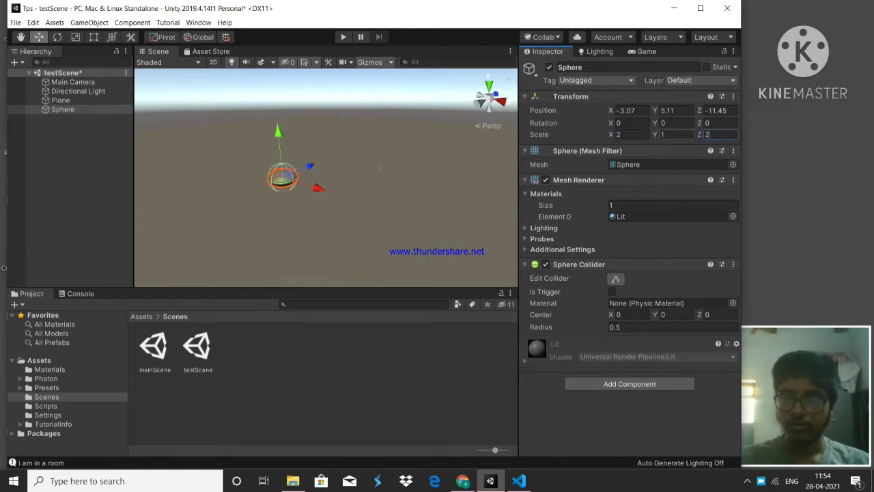
type("2")
key("Return")
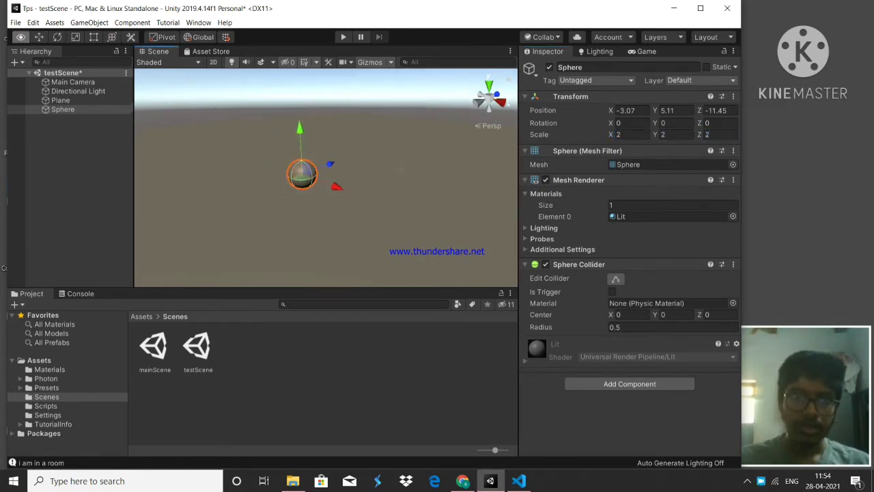
Step: Add a cube to the scene and raise it above the plane to about Y 5.98
right_click(55, 134)
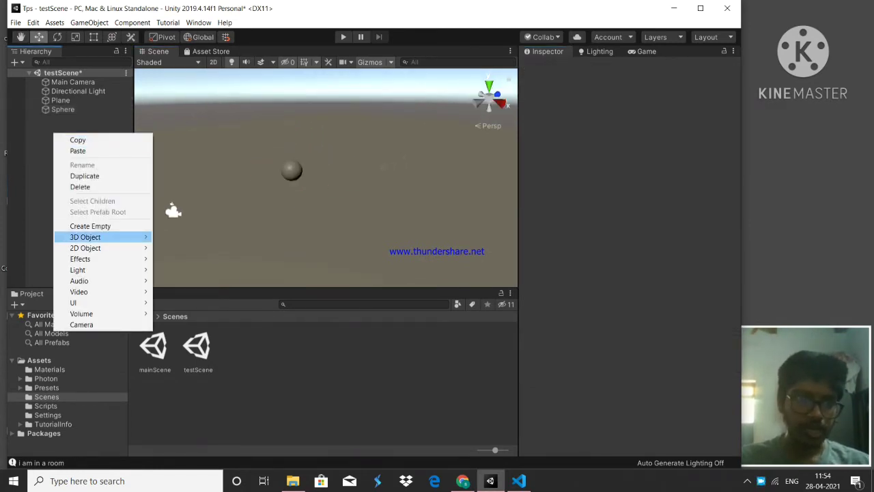
mouse_move(98, 236)
left_click(175, 237)
right_click_drag(321, 191, 277, 195)
key("w")
left_click_drag(391, 134, 400, 76)
Step: Stretch the cube into a long slab with a scale of about 4.46 on X and 21.37 on Z
key("d")
right_click_drag(400, 76, 228, 92)
key("w")
key("r")
left_click_drag(352, 125, 751, 111)
right_click_drag(437, 137, 567, 134)
key("a")
left_click_drag(421, 140, 785, 151)
key("d")
right_click_drag(437, 145, 321, 156)
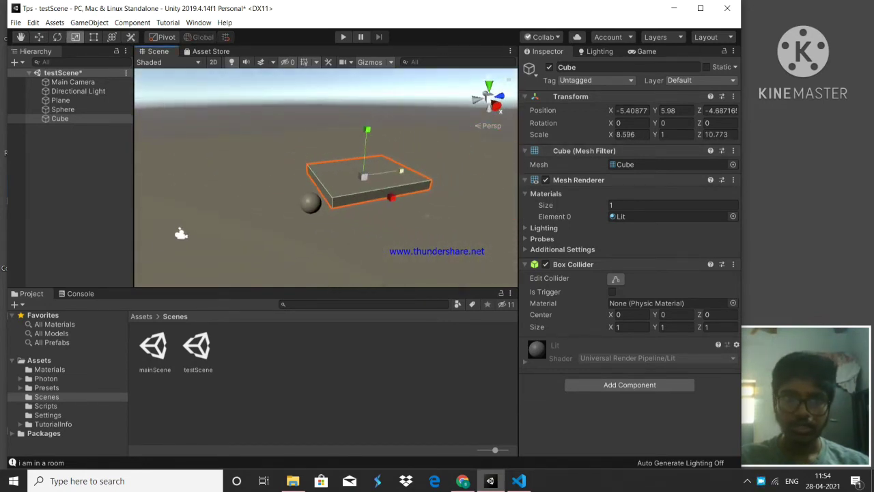
left_click_drag(401, 170, 433, 166)
left_click_drag(389, 198, 376, 186)
key("d")
right_click_drag(376, 183, 378, 183)
Step: Rotate the long slab so it tilts, then select the plane and inspect the layout around the sphere
key("e")
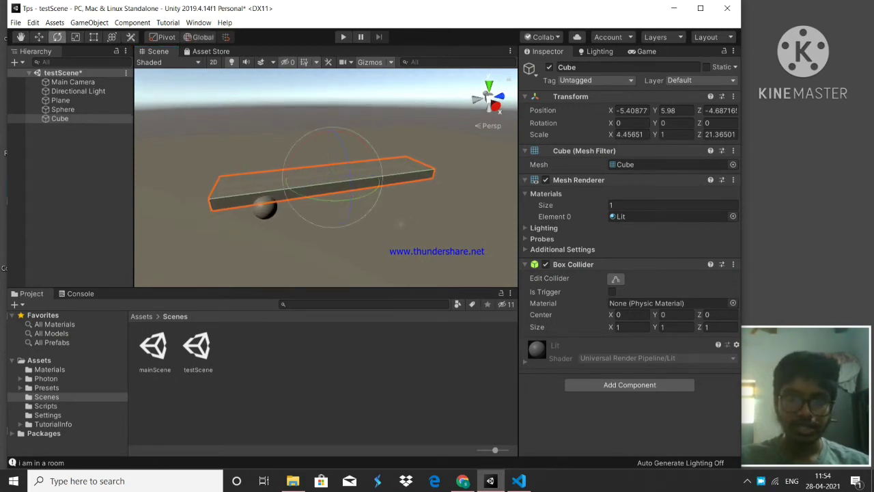
left_click_drag(303, 145, 325, 126)
key("a")
right_click_drag(325, 130, 414, 127)
left_click(436, 207)
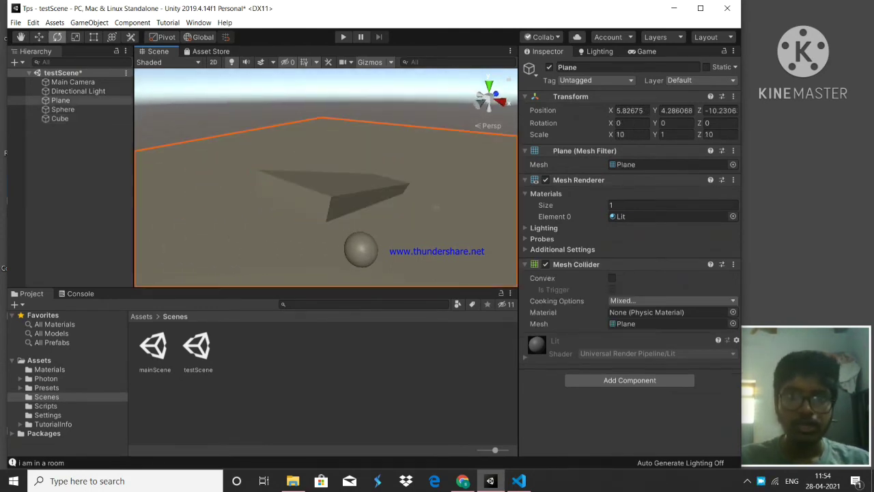
right_click_drag(436, 207, 401, 221)
key("s")
key("d")
right_click_drag(294, 253, 146, 238)
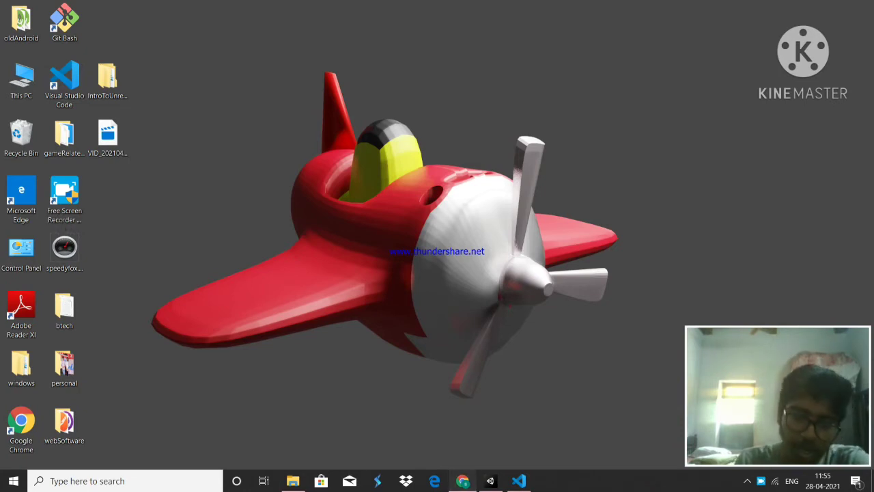
Step: Switch to Chrome, lower the screen brightness, and check the Mixamo page before minimizing the browser
left_click(463, 481)
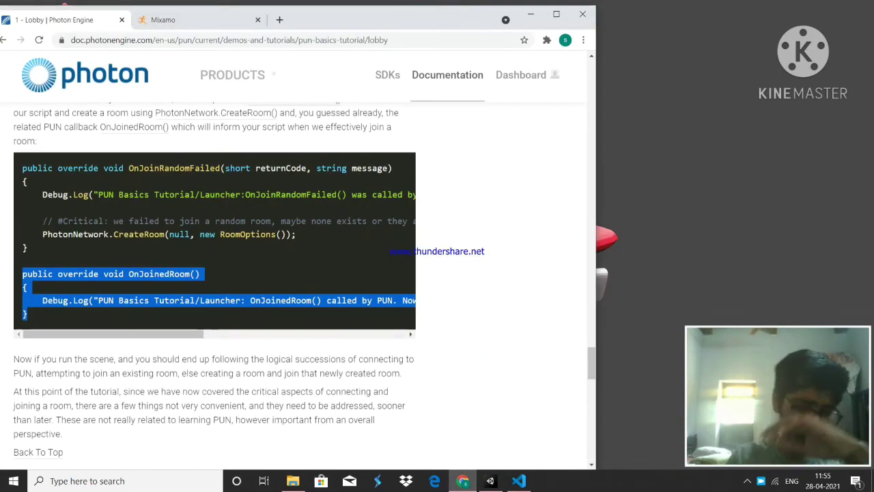
key("XF86MonBrightnessDown")
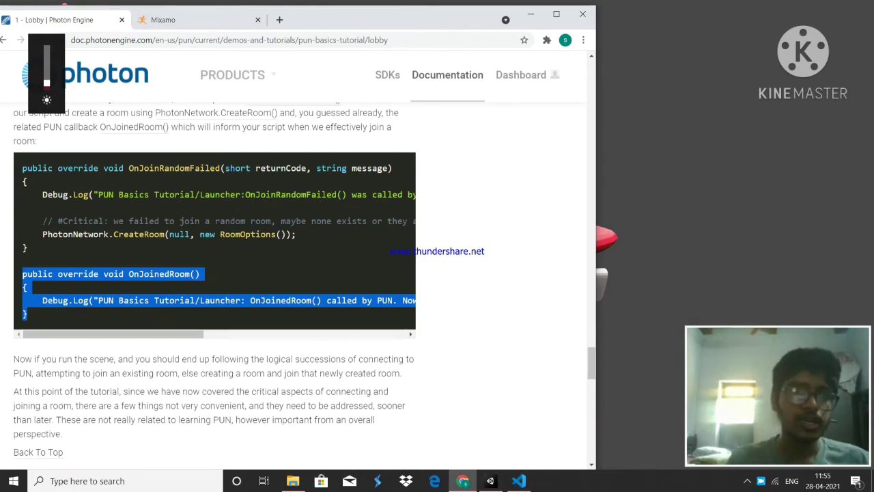
left_click(171, 20)
mouse_move(367, 20)
left_mouse_down()
mouse_move(410, 16)
mouse_move(364, 22)
left_mouse_up()
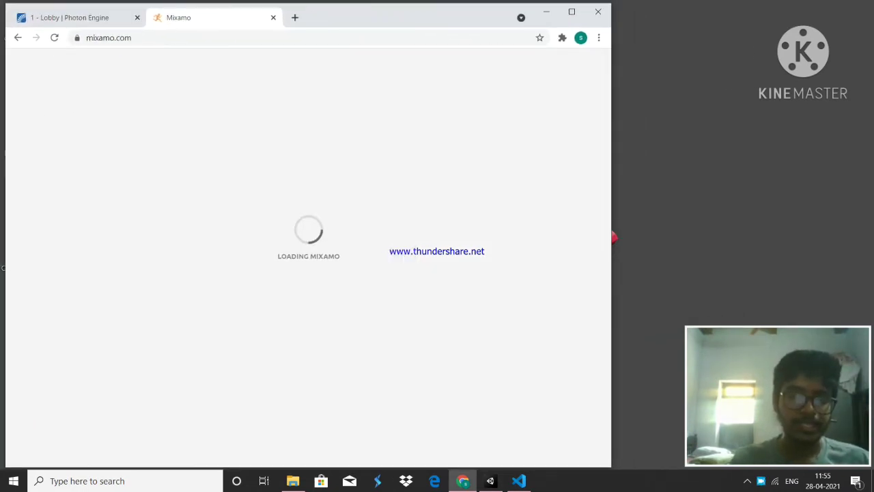
left_click_drag(364, 19, 400, 29)
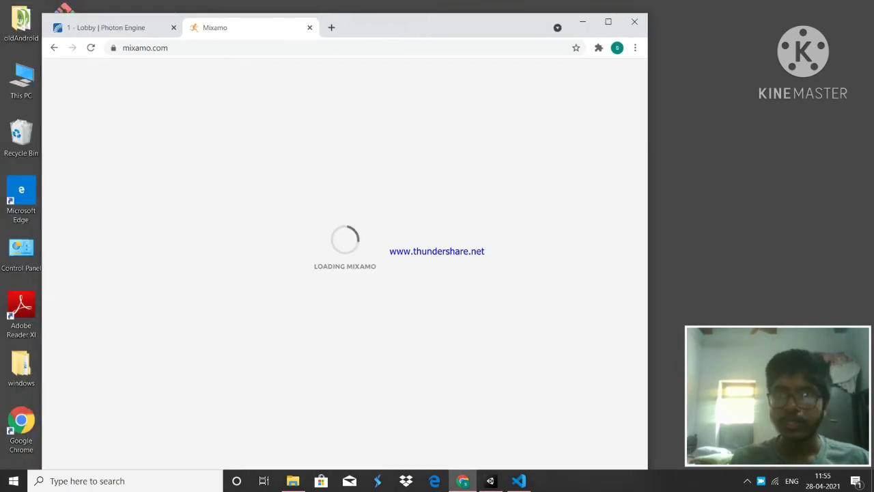
left_click(601, 6)
left_click_drag(505, 23, 506, 19)
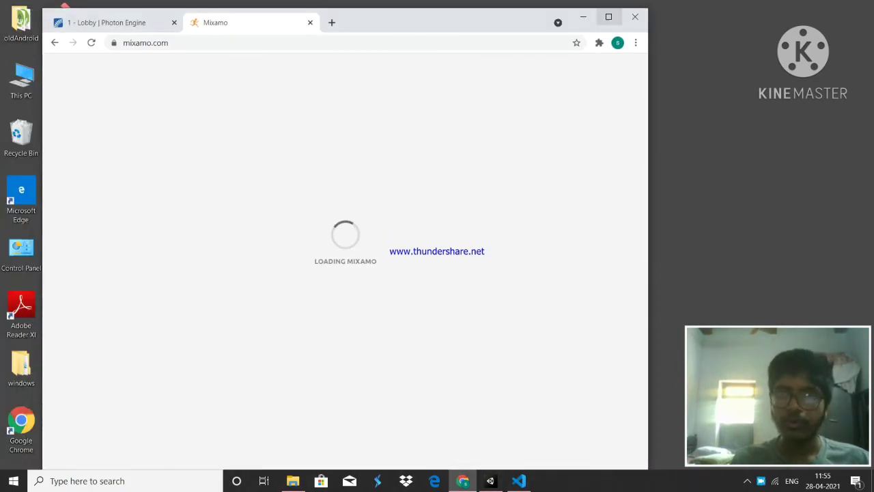
left_click(583, 16)
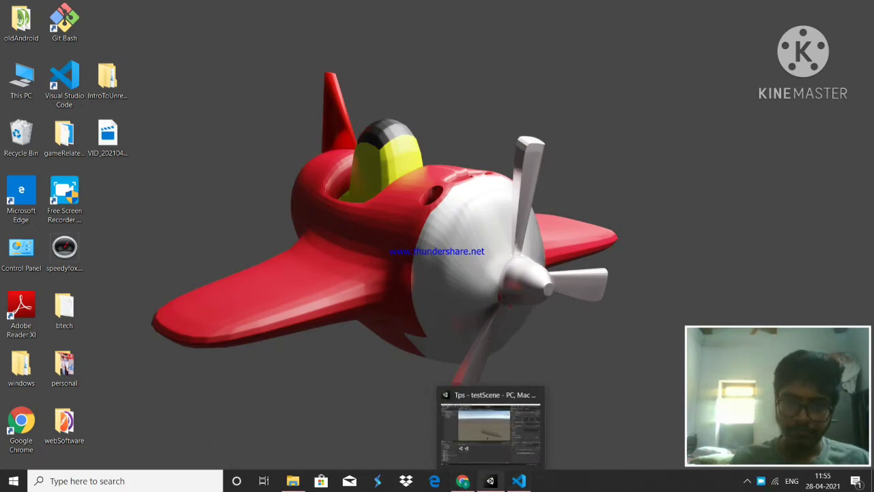
Step: Switch back to Unity and move its window aside to uncover the desktop folders
left_click(490, 480)
left_click_drag(380, 14, 529, 14)
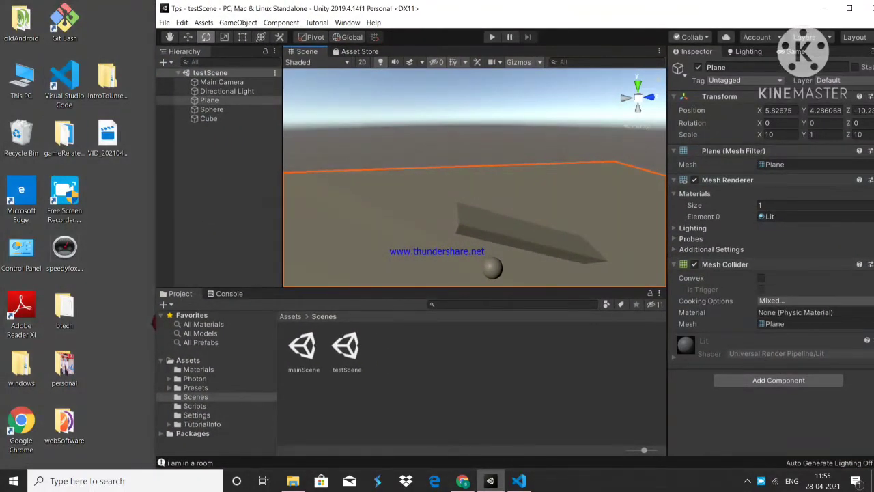
double_click(64, 138)
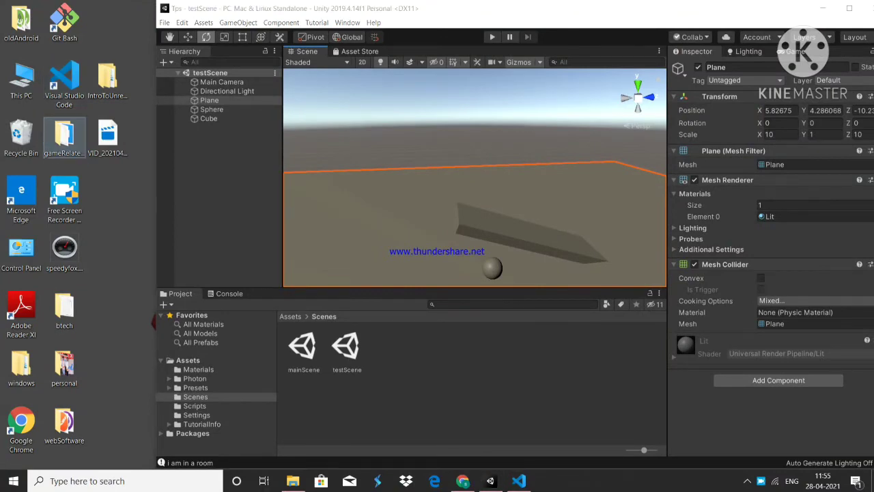
double_click(64, 137)
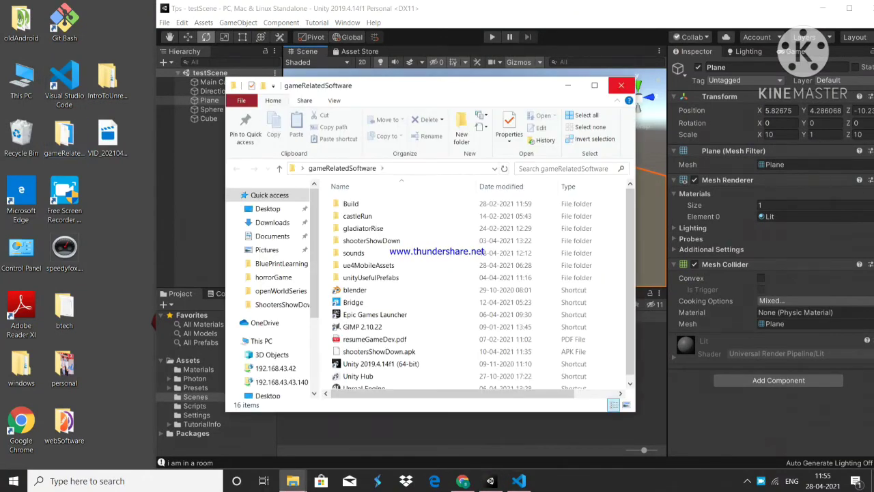
left_click(626, 85)
Step: Open the Downloads folder in File Explorer, place its window beside Unity, and select swat.fbx
double_click(21, 80)
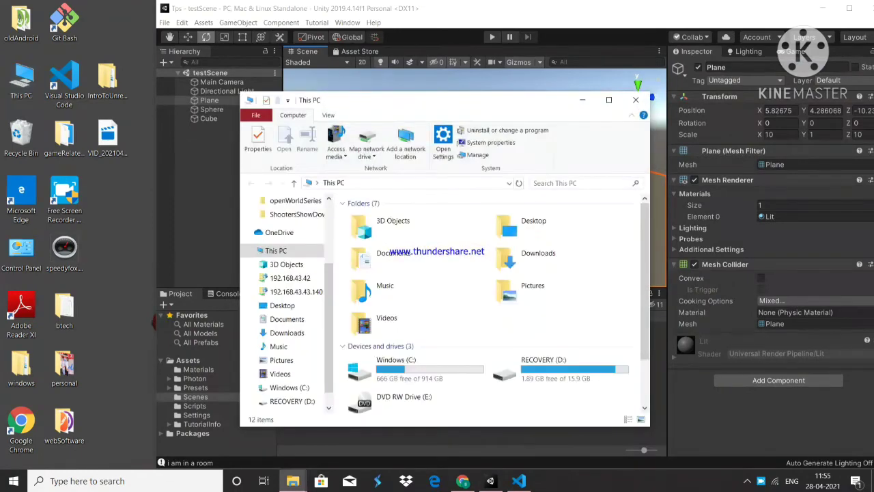
left_click_drag(443, 105, 187, 76)
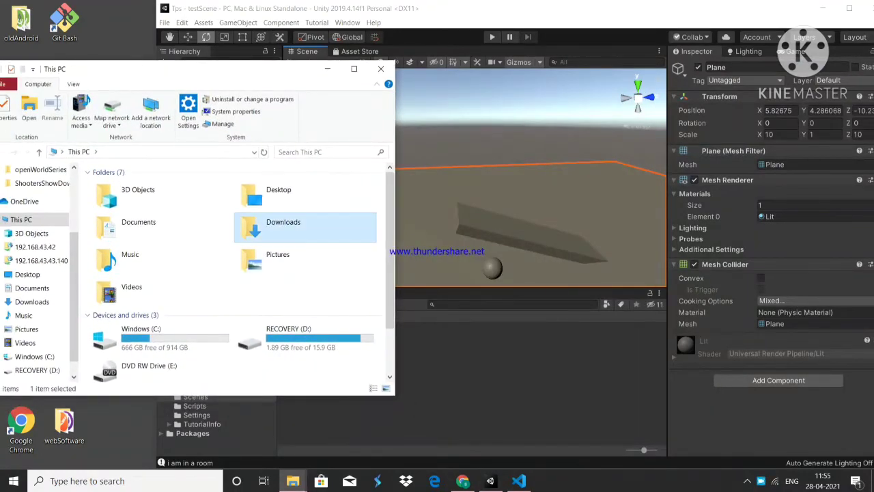
double_click(253, 221)
scroll(171, 236, "down", 10)
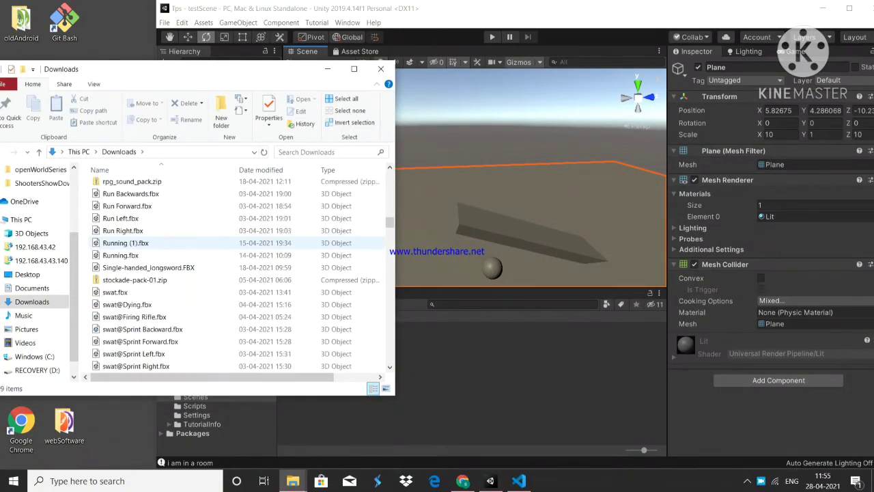
scroll(205, 246, "up", 8)
scroll(205, 249, "down", 10)
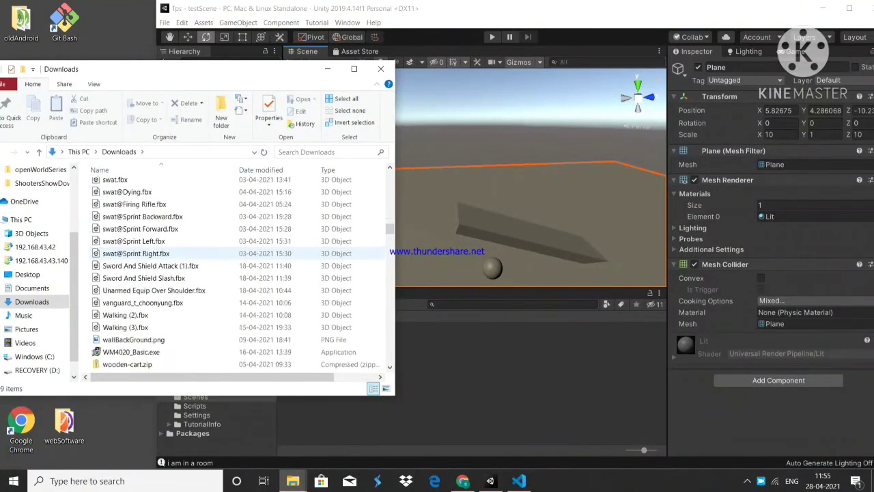
scroll(137, 251, "down", 2)
scroll(130, 249, "up", 3)
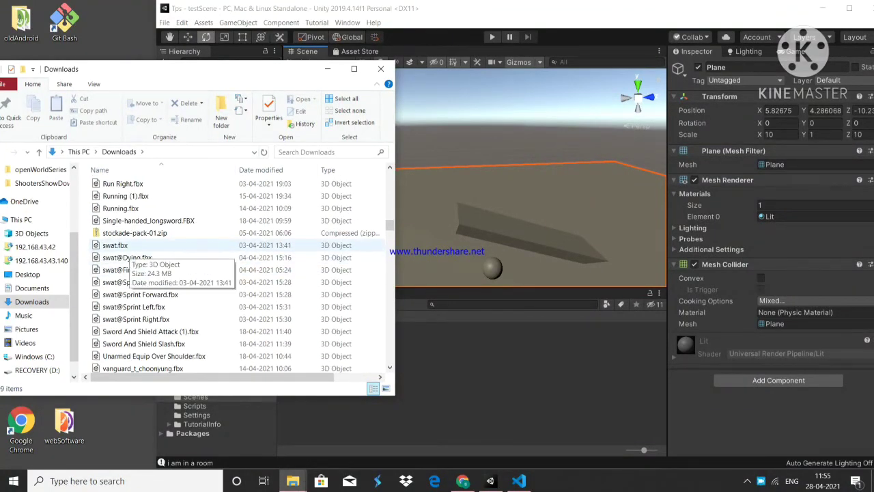
left_click(124, 245)
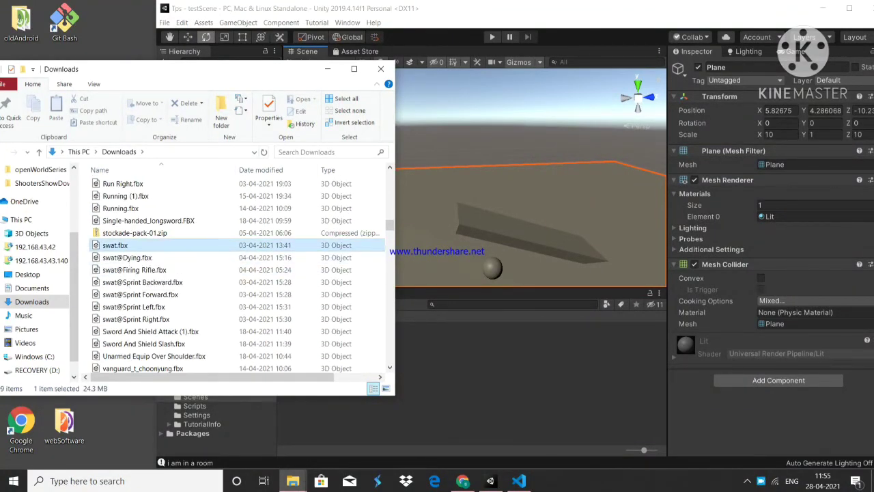
Step: Return to Unity, shift its window clear of the Downloads file list, and create a folder named meshes in Assets
key("alt+Tab")
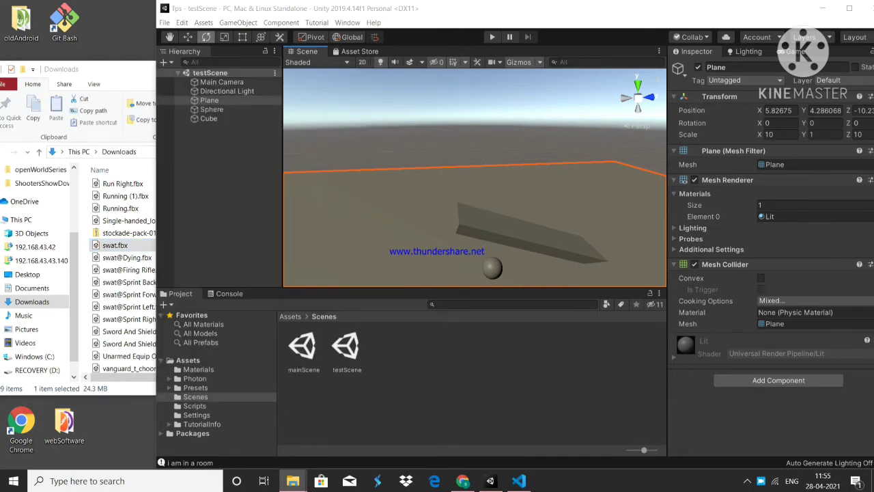
left_click_drag(478, 9, 499, 8)
left_click(205, 360)
right_click(204, 360)
key("Escape")
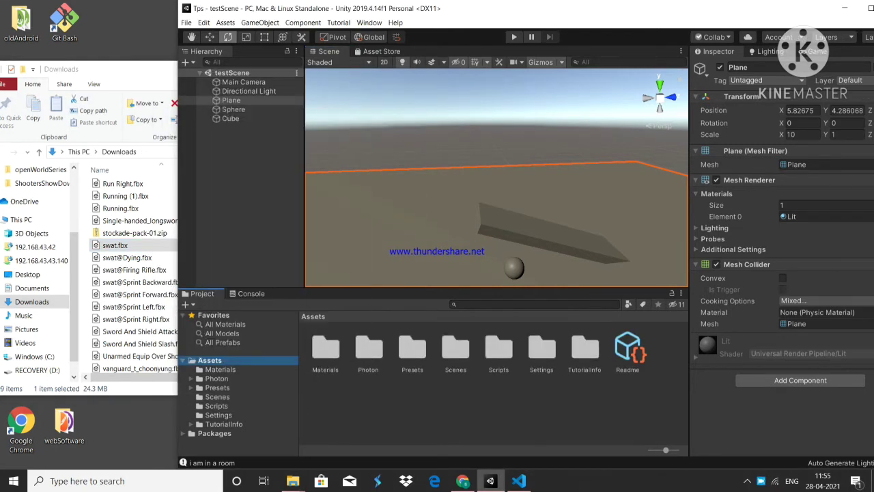
right_click(360, 414)
mouse_move(386, 171)
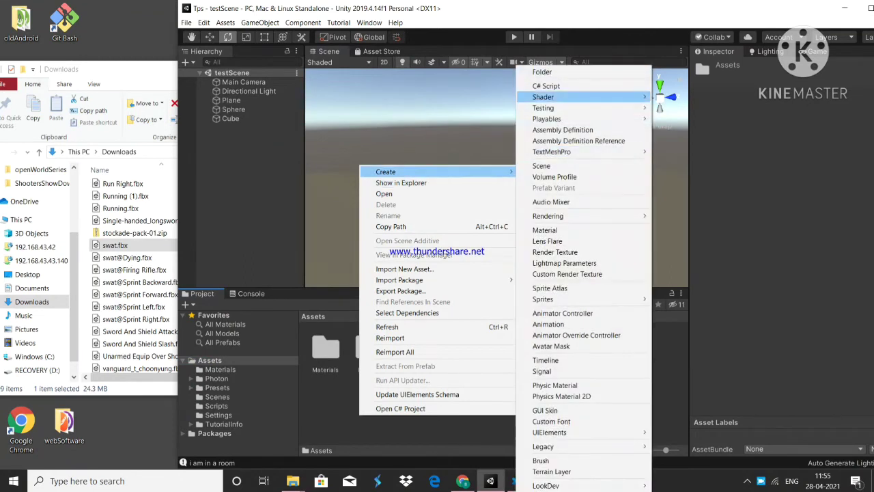
left_click(542, 72)
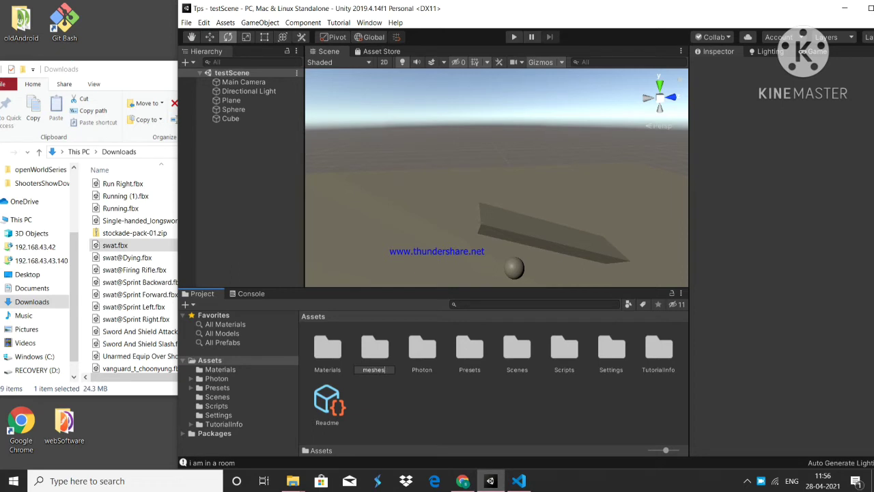
type("meshes")
key("Return")
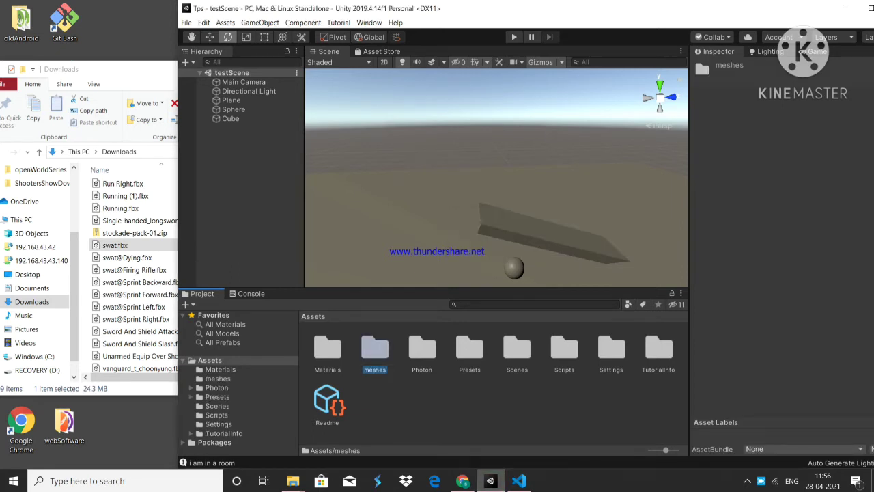
Step: Import swat.fbx from the Downloads folder into the project's meshes folder
double_click(374, 349)
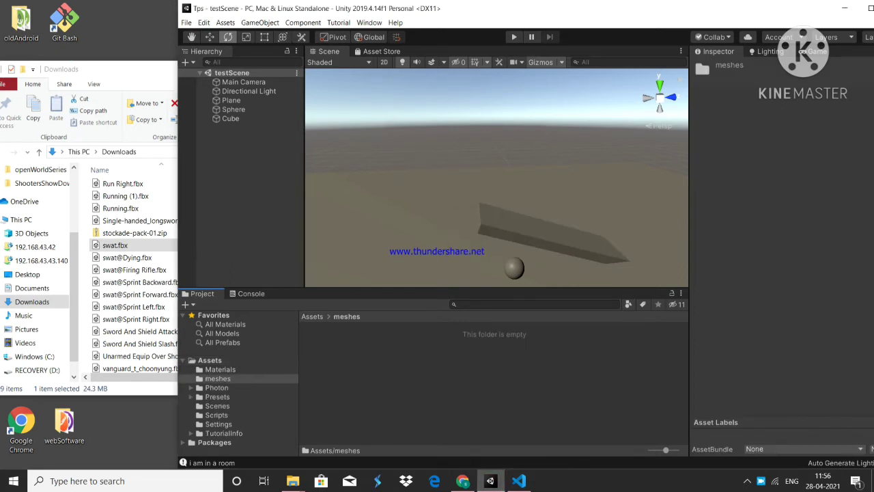
left_click(128, 246)
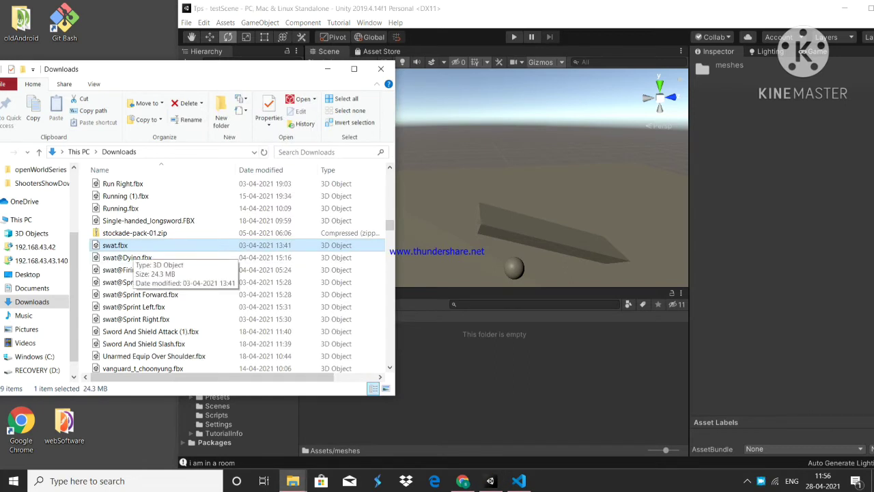
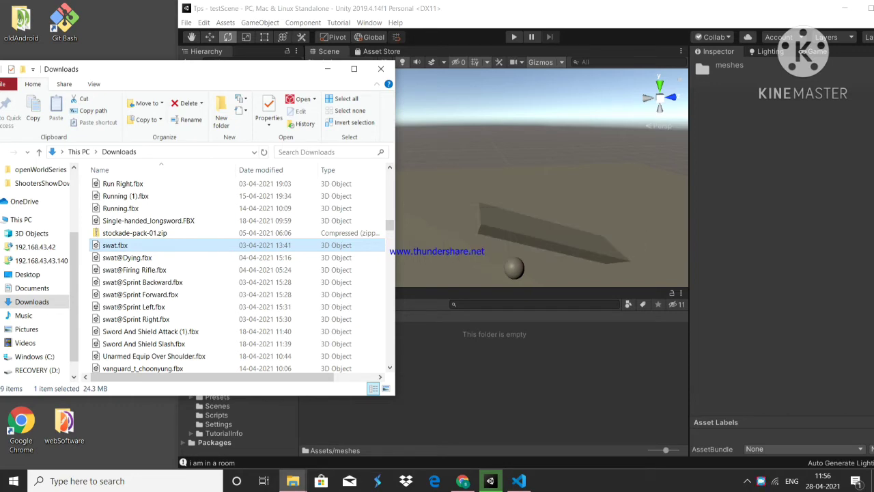
scroll(239, 261, "down", 3)
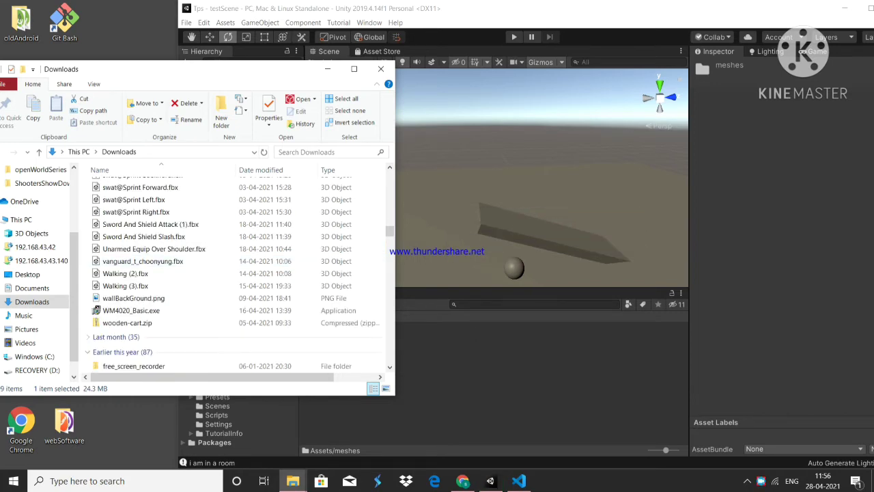
left_click_drag(198, 68, 392, 118)
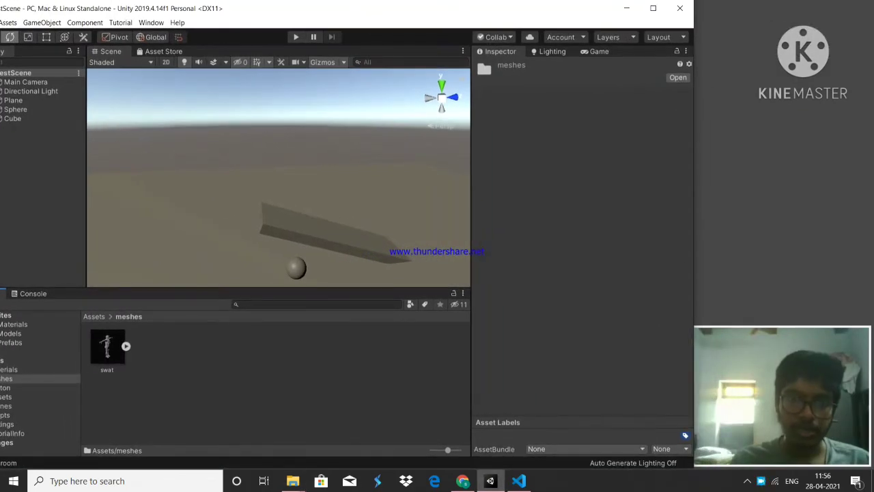
Step: Bring the Downloads window back to the front and move it clear of the meshes folder contents
mouse_move(292, 481)
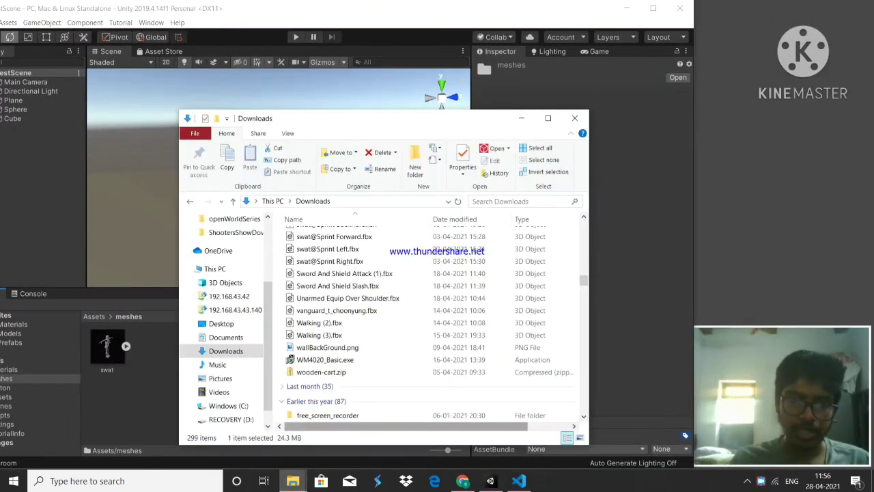
left_click(250, 430)
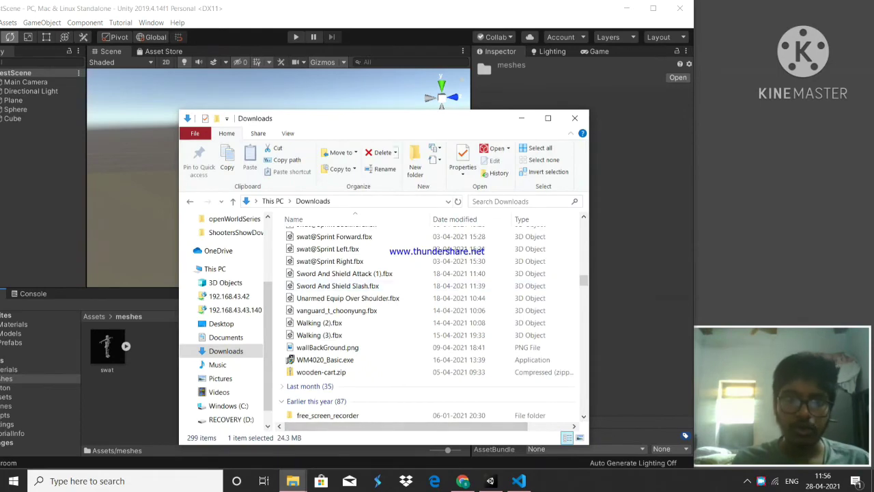
left_click_drag(422, 122, 644, 17)
scroll(648, 218, "up", 5)
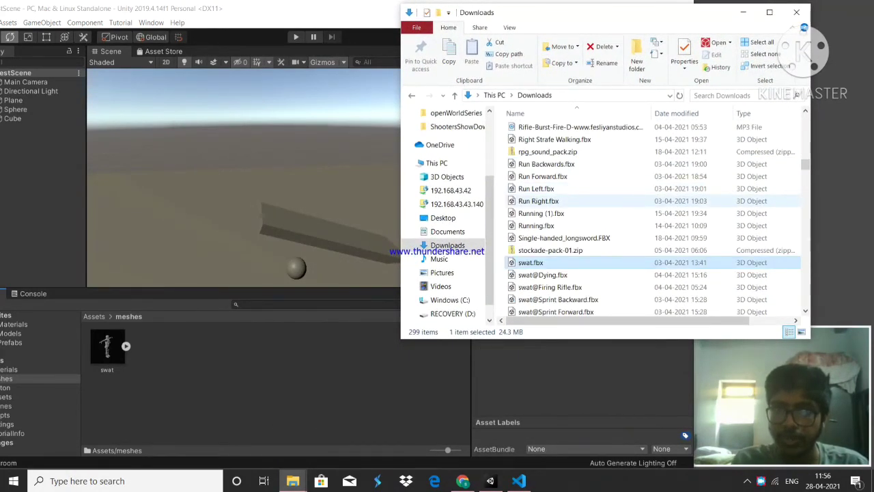
scroll(567, 200, "down", 3)
left_click(556, 175)
left_click(557, 186)
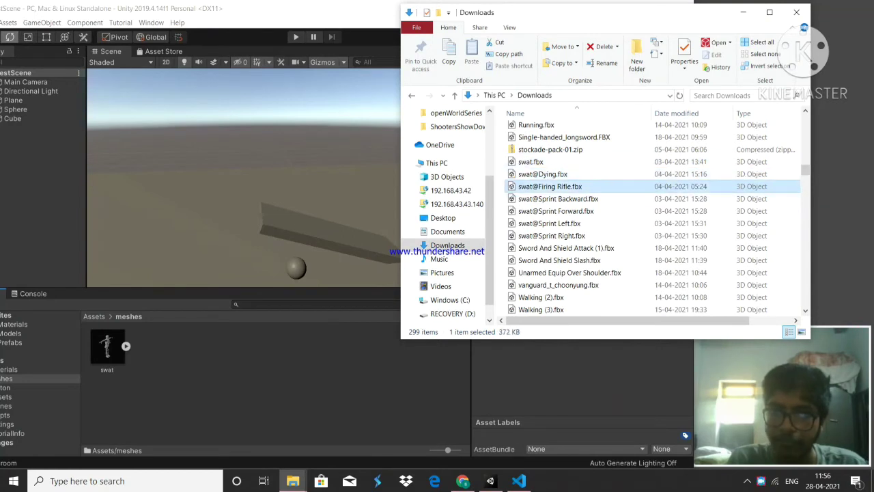
left_click(557, 199)
left_click(557, 211)
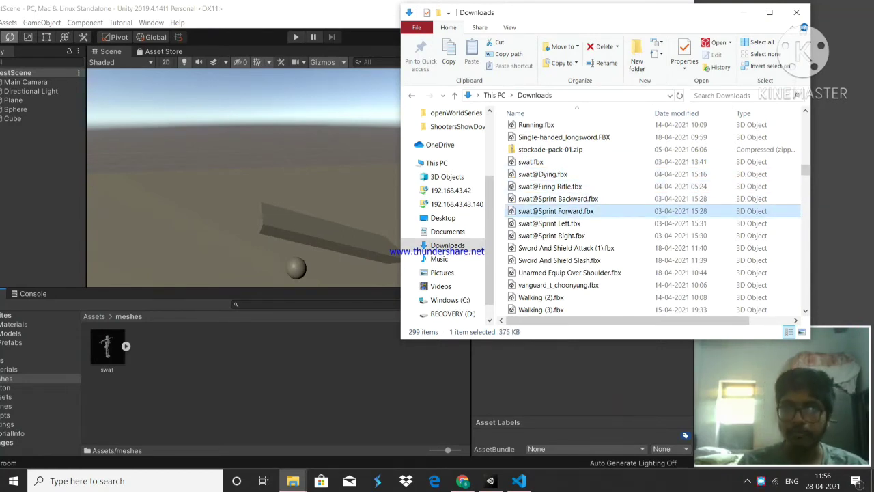
left_click(543, 174)
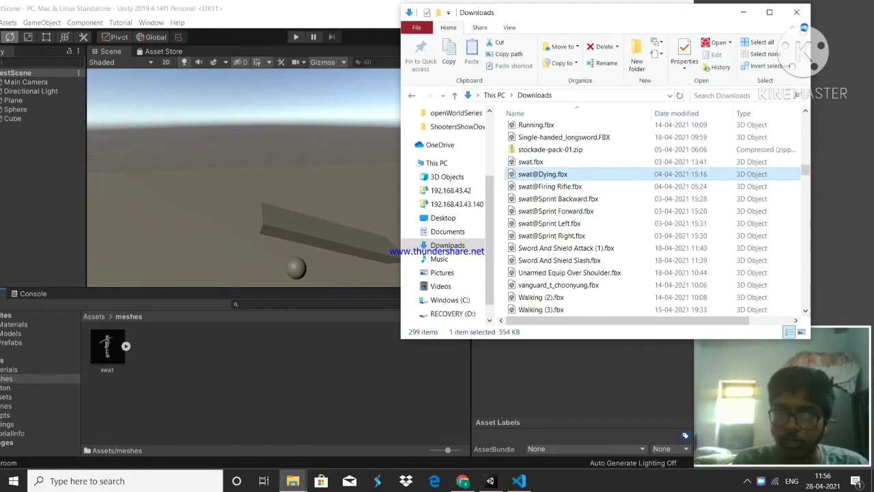
scroll(566, 205, "down", 1)
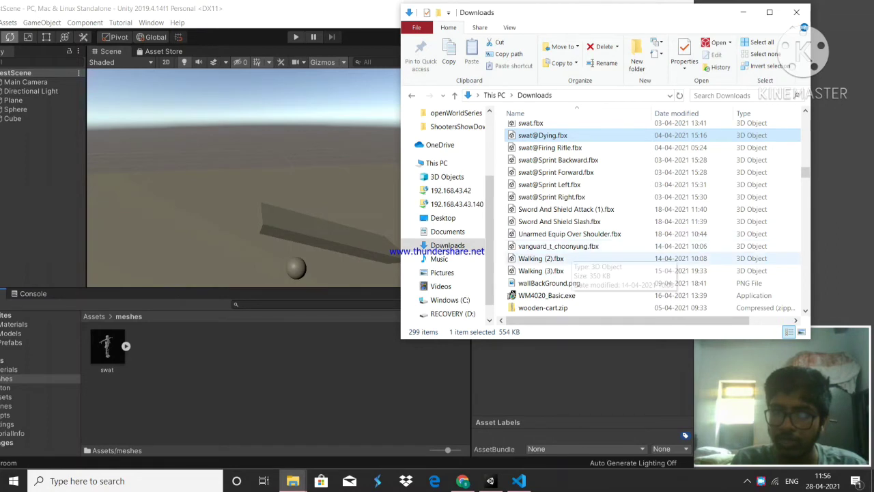
left_click(540, 270, "shift")
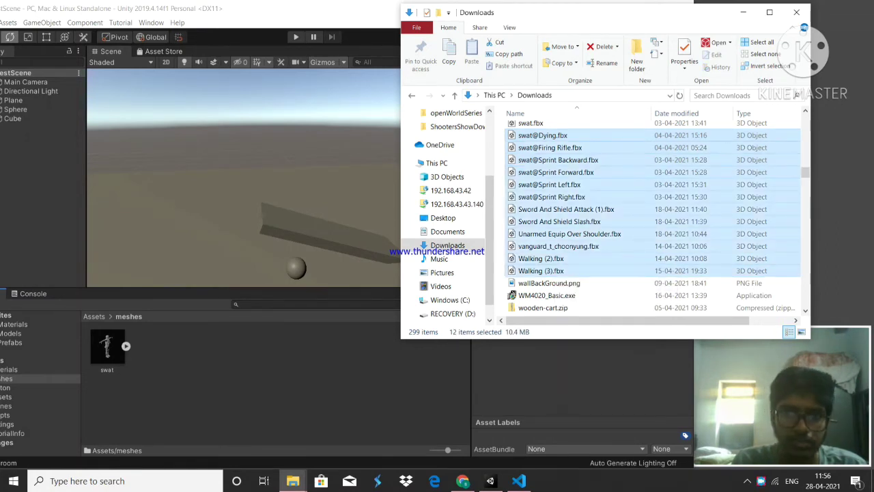
left_click(543, 135)
Step: Return to Unity, bring its window fully into view, and place the swat model from meshes on the plane in testScene
left_click(294, 396)
left_click_drag(264, 11, 307, 12)
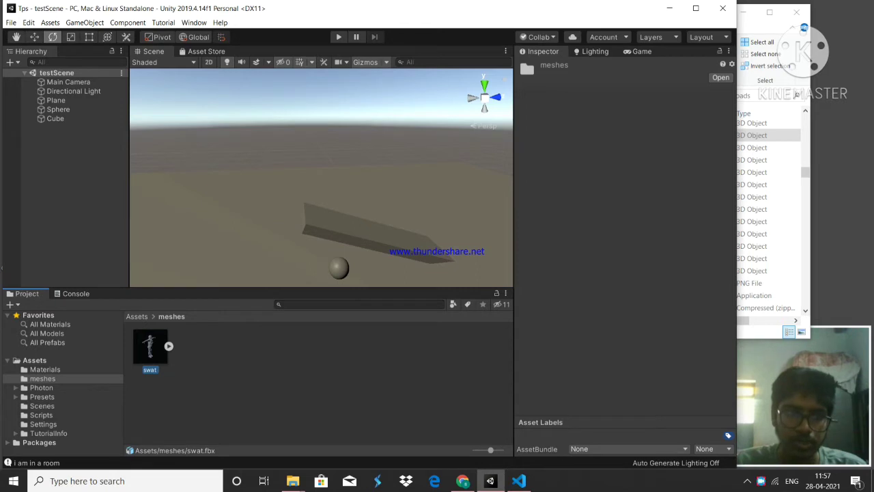
left_click(402, 205)
right_click_drag(403, 205, 320, 238)
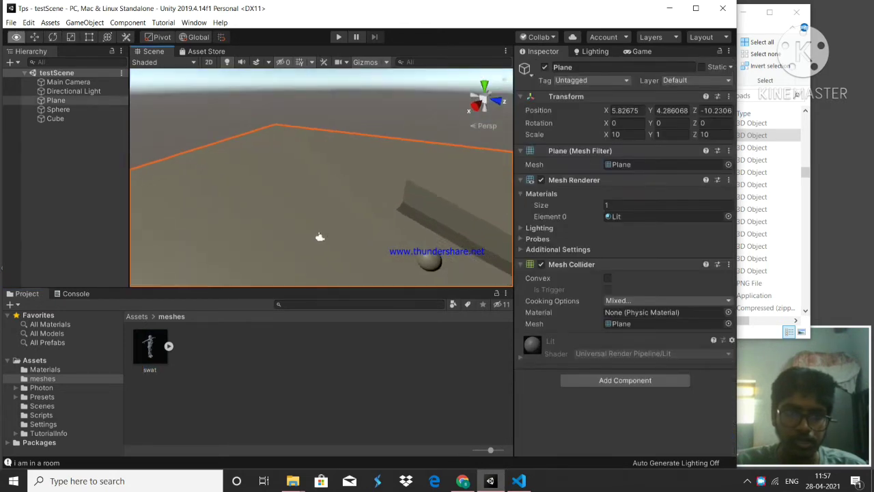
scroll(317, 228, "down", 3)
left_click_drag(150, 346, 322, 212)
right_click_drag(316, 218, 169, 247)
key("w")
key("s")
right_click_drag(254, 260, 245, 268)
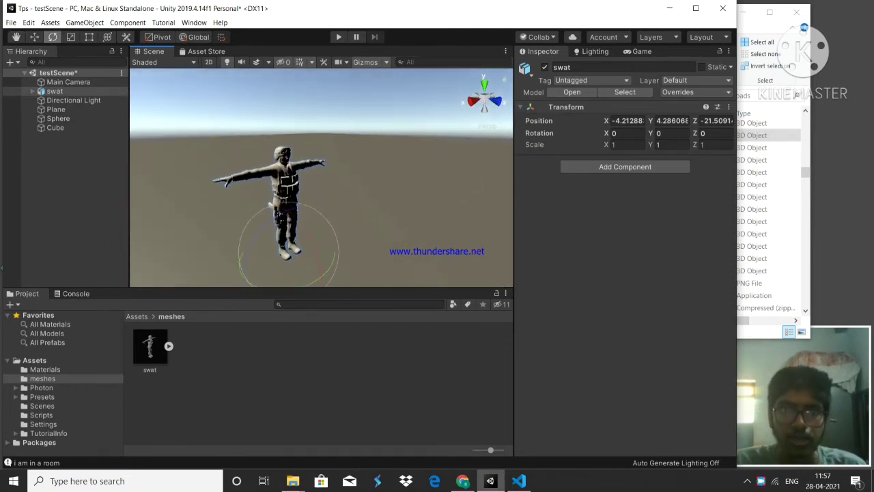
Step: Extract the textures of the swat asset into the meshes folder through its Materials import settings
left_click(285, 217)
left_click(225, 382)
left_click(150, 347)
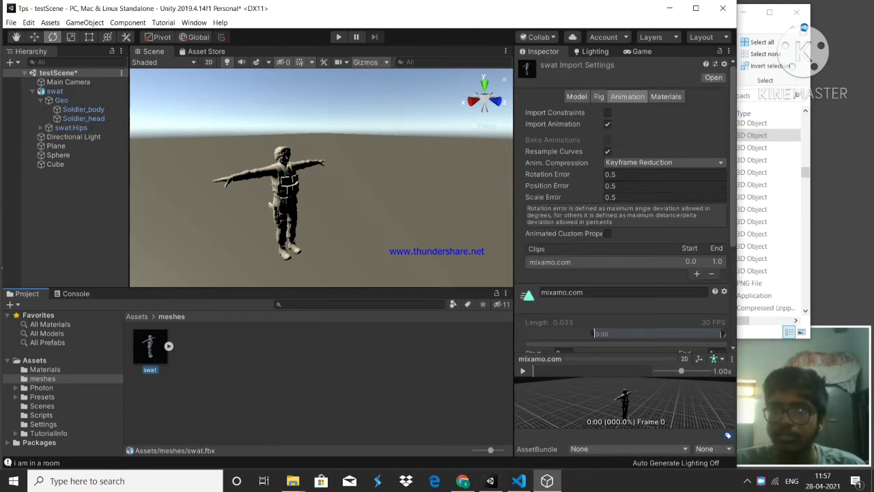
left_click(665, 96)
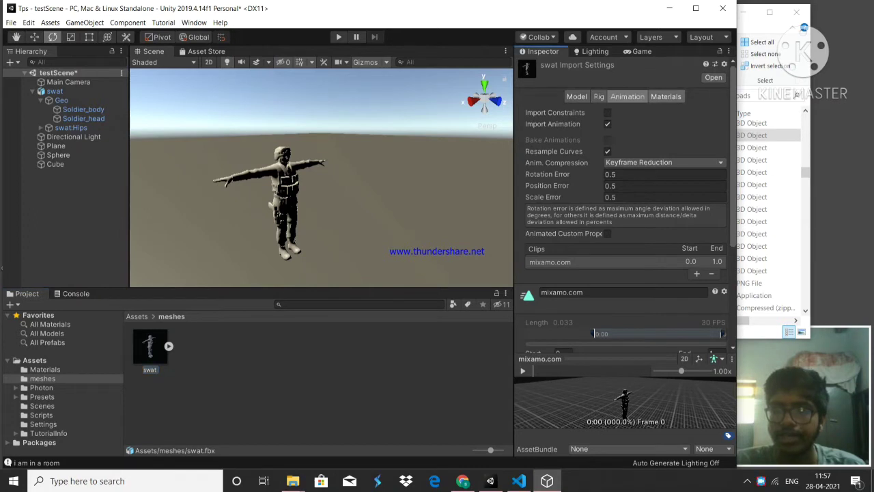
left_click(667, 96)
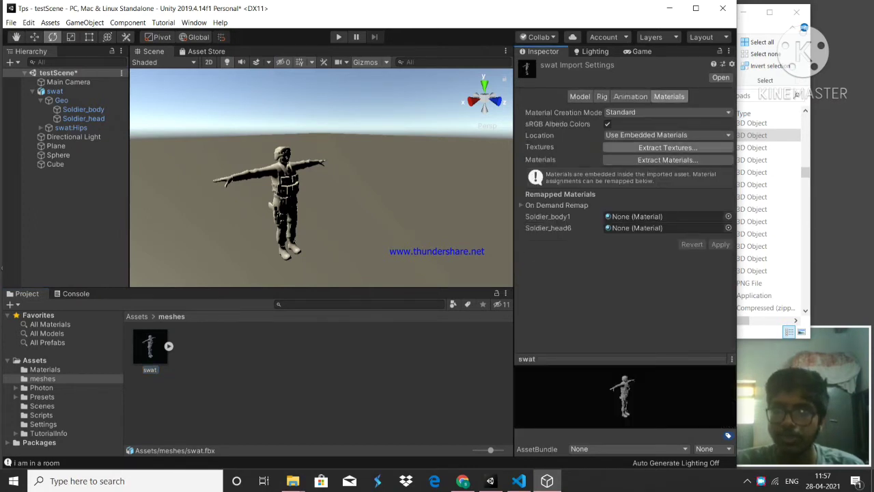
left_click(667, 147)
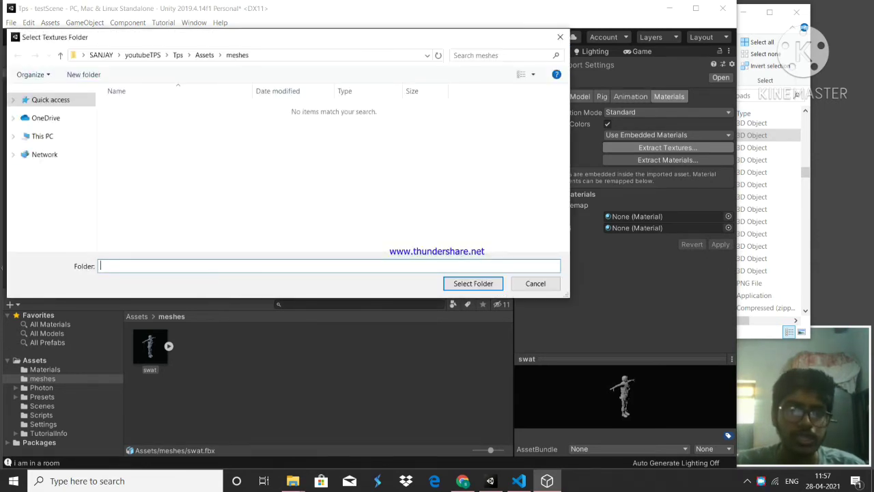
left_click(238, 56)
left_click(473, 283)
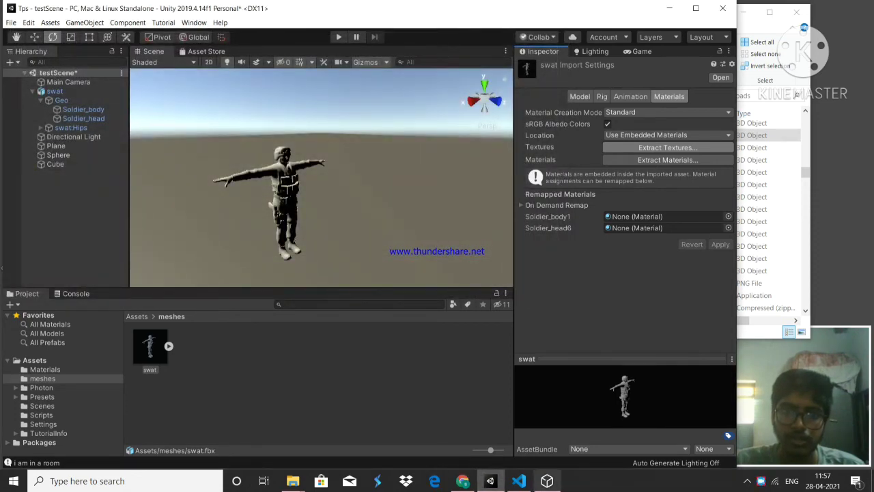
Step: Close the 3D Viewer, Visual Studio Code and Downloads windows while the textures are being extracted
mouse_move(547, 480)
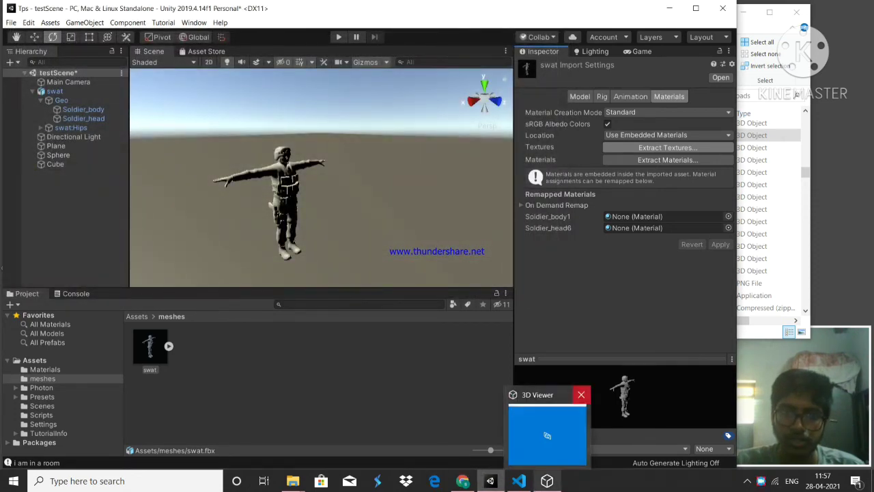
left_click(582, 394)
left_click(519, 480)
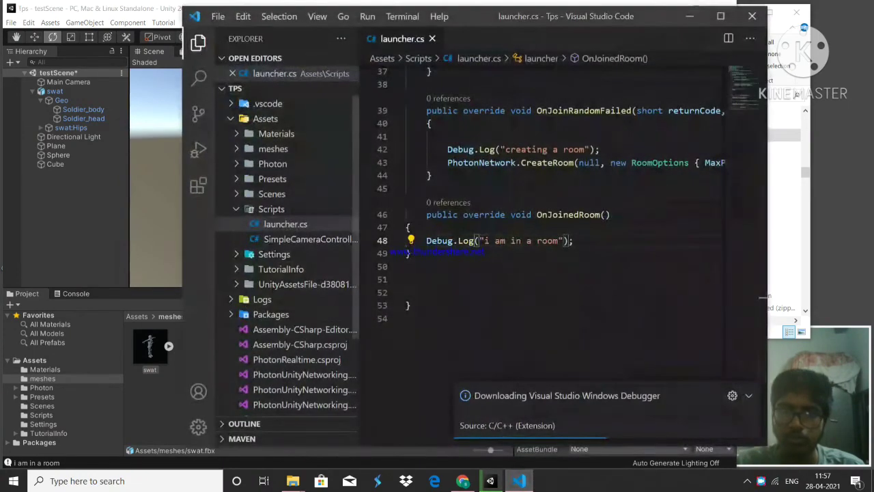
left_click(775, 12)
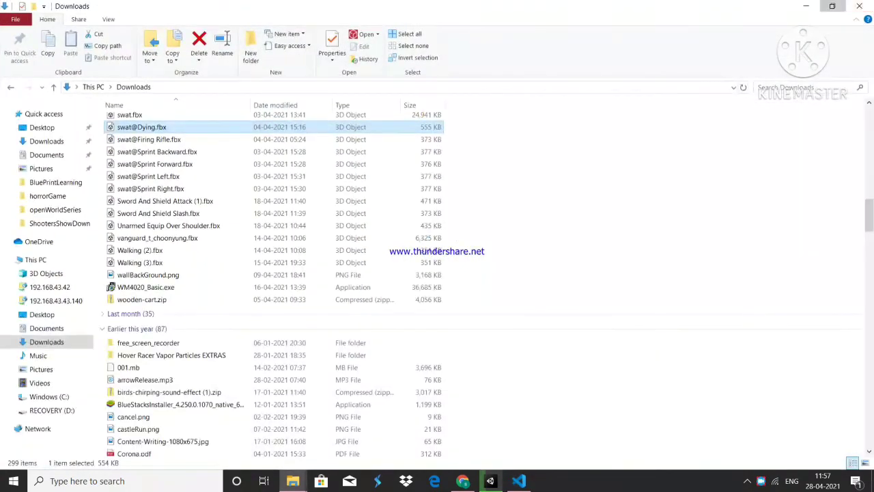
left_click(834, 6)
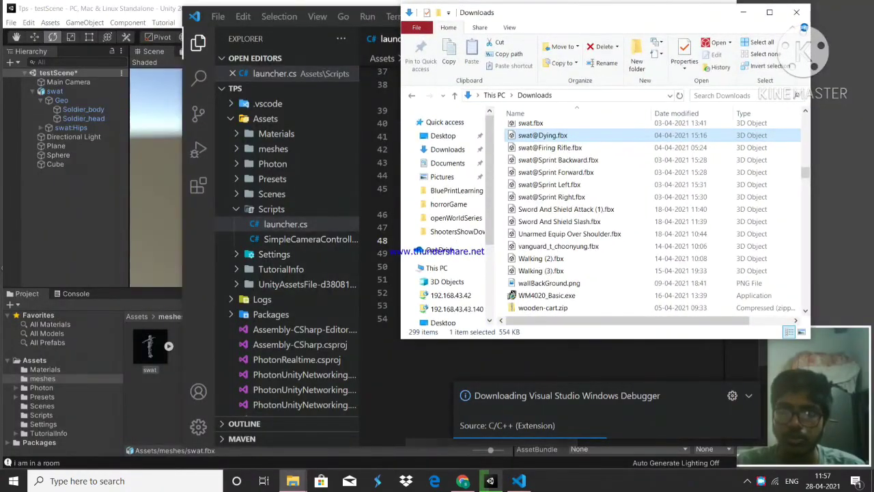
left_click_drag(634, 13, 421, 46)
left_click(752, 16)
left_click(577, 43)
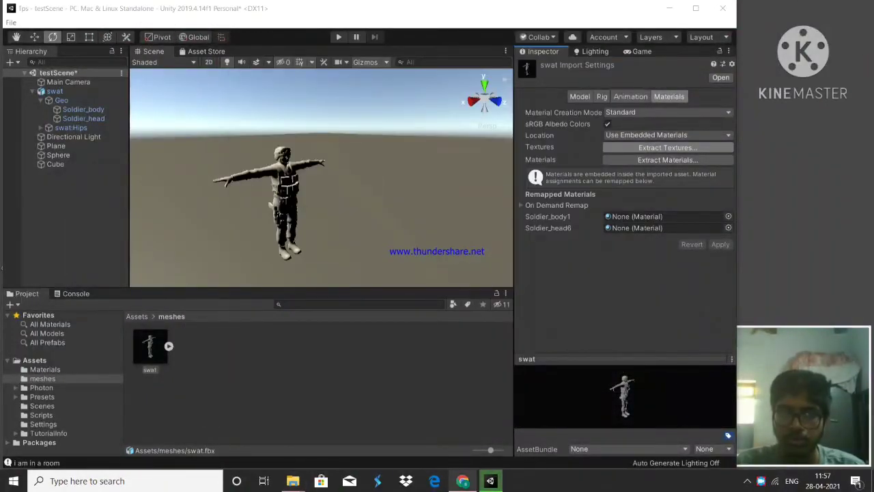
Step: Switch to Chrome, close the Photon Engine tab, and minimize the browser to get back to Unity
left_click(463, 480)
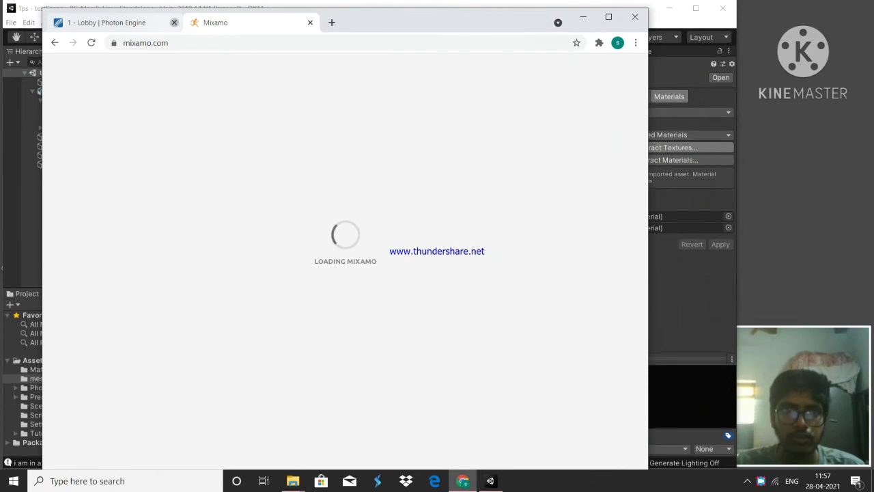
left_click(174, 23)
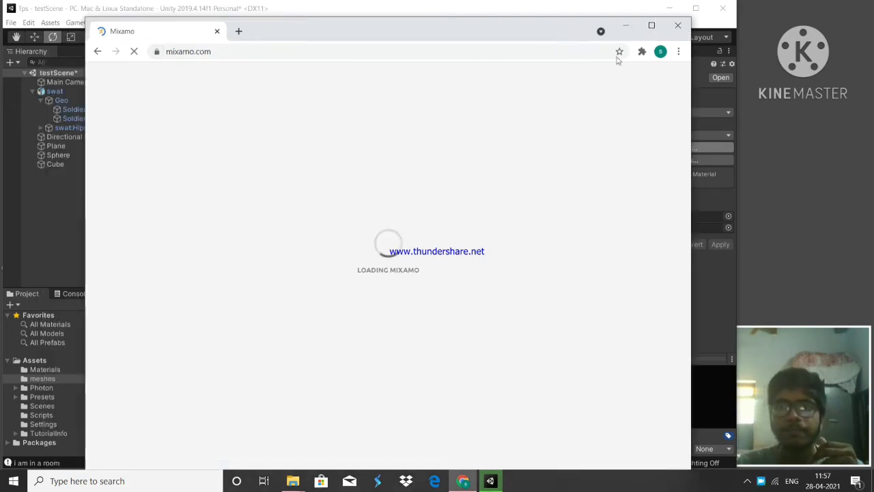
left_click_drag(617, 60, 534, 109)
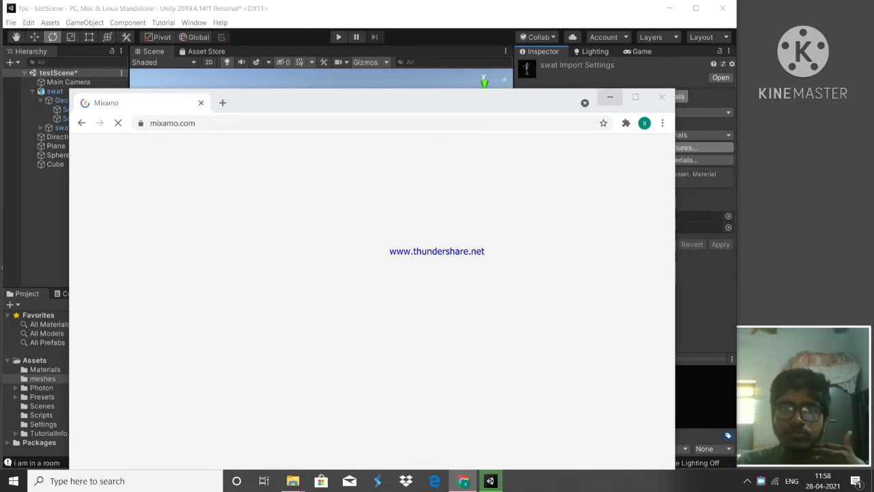
left_click(463, 480)
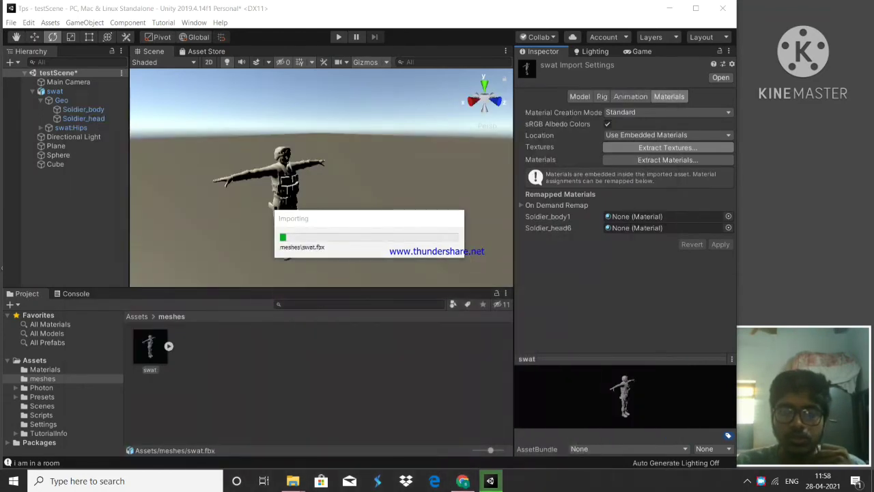
left_click(463, 481)
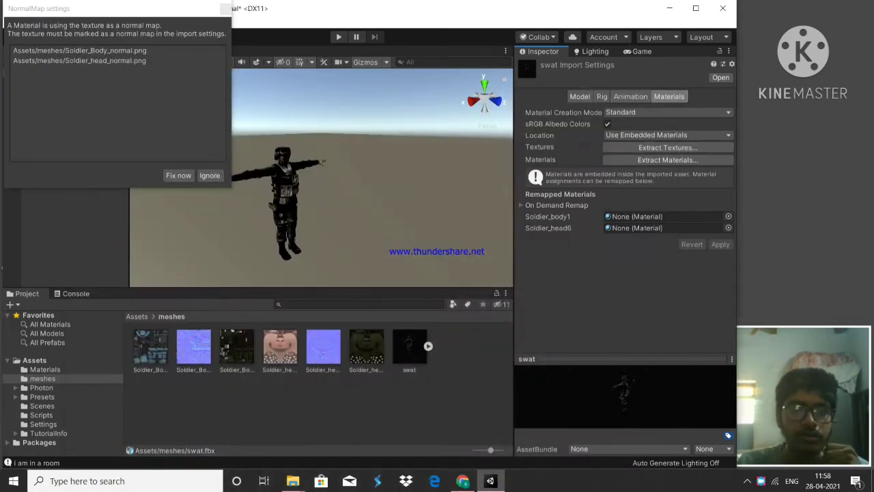
Step: Mark the soldier body and head normal textures as normal maps, and inspect the textured swat character from several sides
left_click(179, 176)
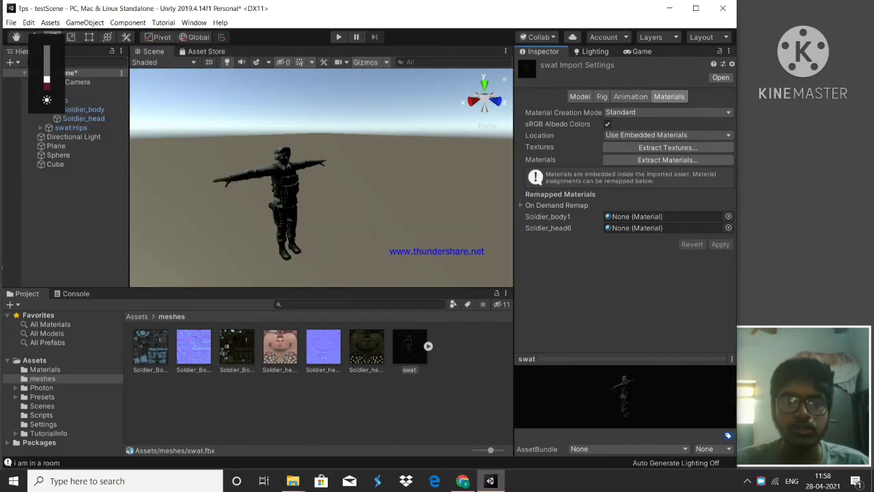
scroll(321, 177, "up", 8)
right_click_drag(321, 177, 464, 164)
right_click_drag(567, 161, 609, 159)
scroll(389, 163, "down", 6)
right_click_drag(389, 162, 415, 206)
key("e")
key("w")
key("q")
key("w")
right_click_drag(497, 170, 497, 171)
right_click_drag(347, 179, 454, 178)
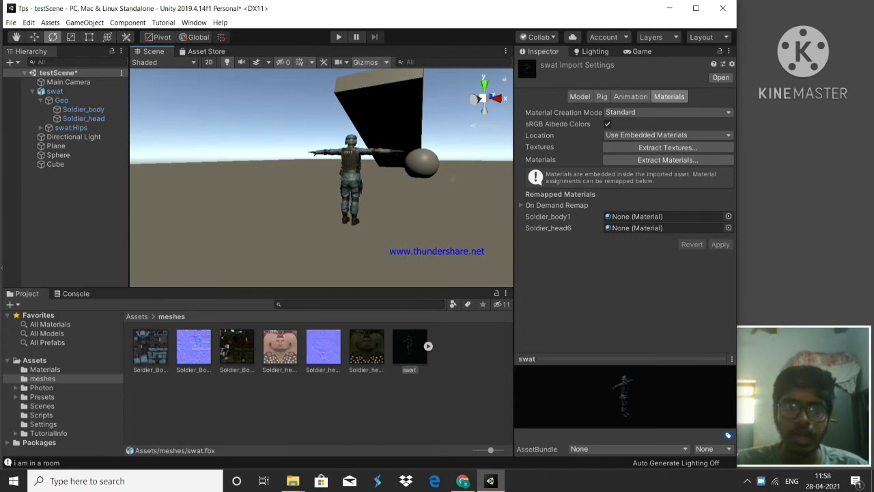
Step: Create a folder named animations directly in the project's Assets folder
left_click(328, 409)
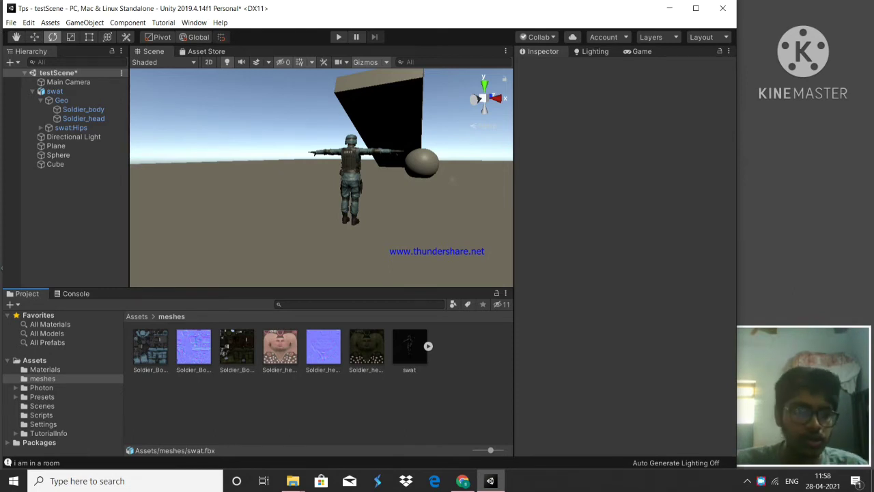
left_click(45, 370)
left_click(34, 360)
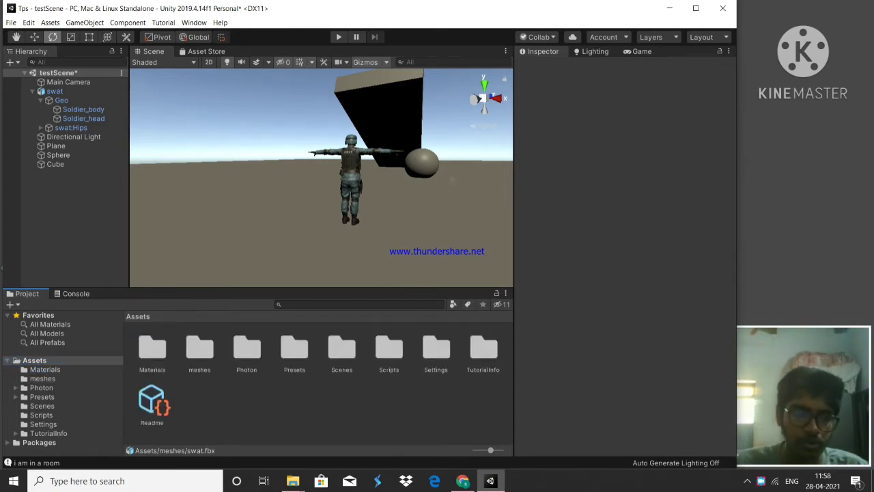
right_click(229, 412)
mouse_move(254, 170)
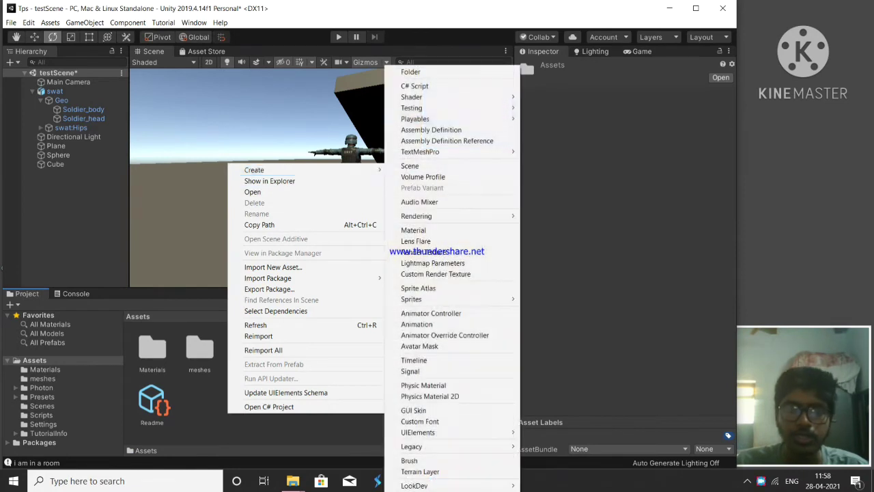
left_click(411, 71)
key("BackSpace")
type("a")
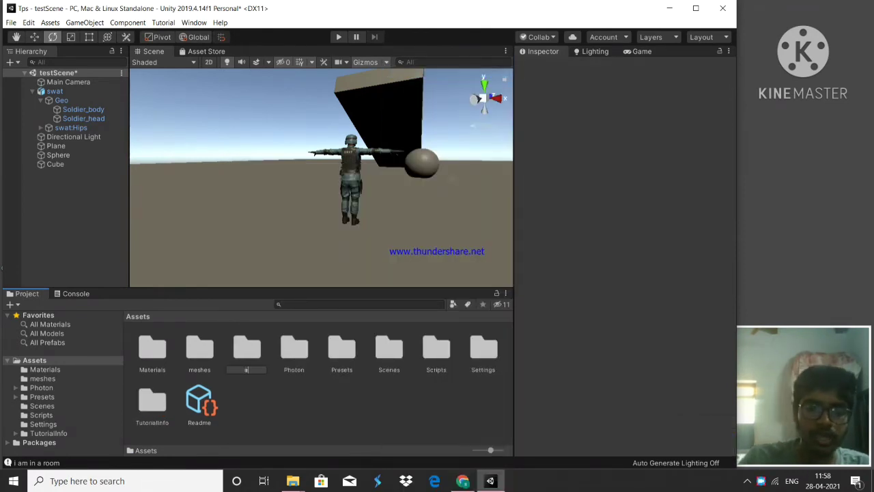
type("nimations")
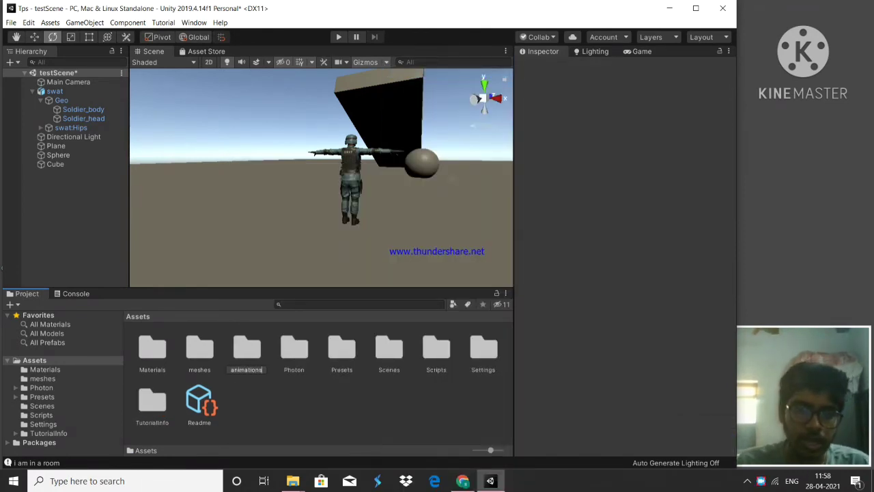
key("Return")
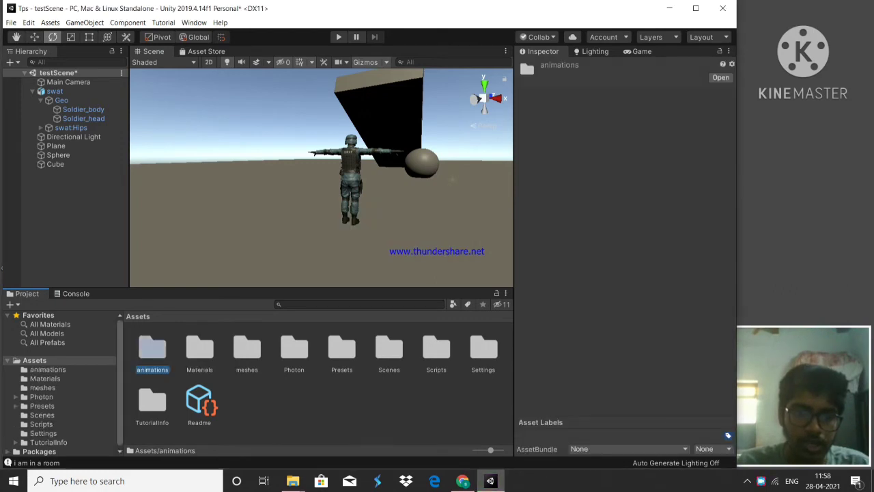
Step: Create a subfolder named player inside the animations folder and open it
double_click(151, 351)
right_click(150, 361)
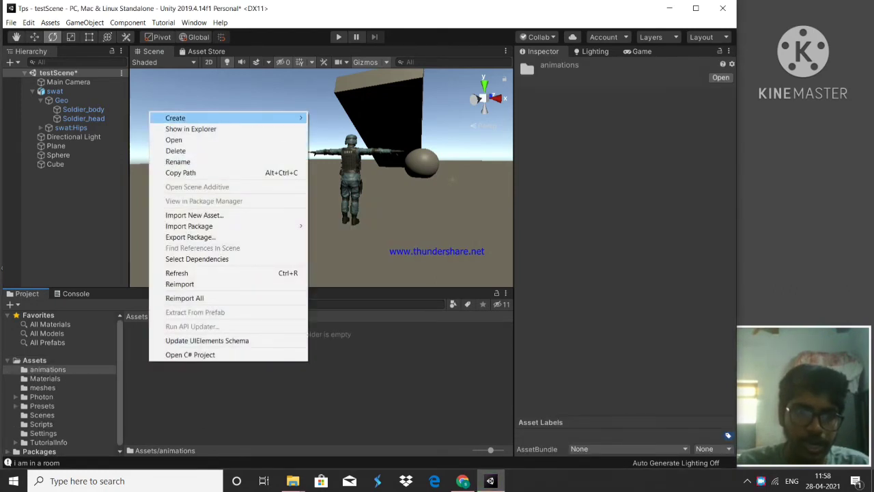
mouse_move(205, 118)
left_click(331, 72)
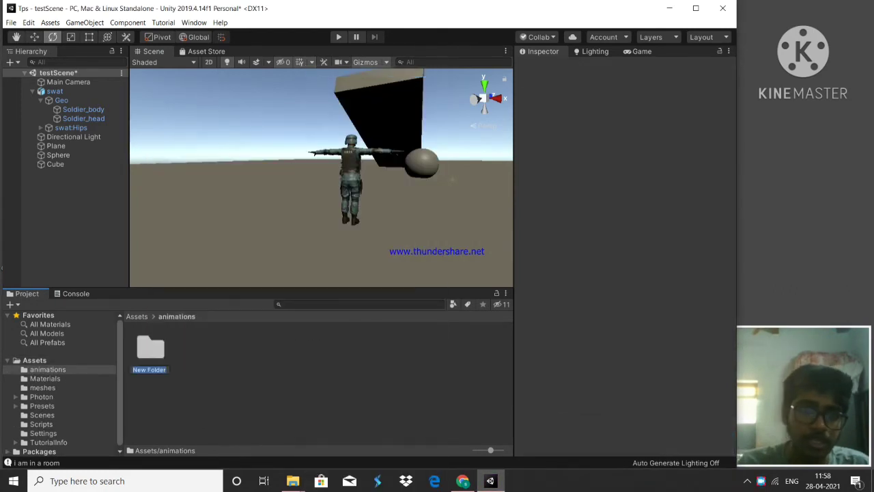
key("BackSpace")
type("player")
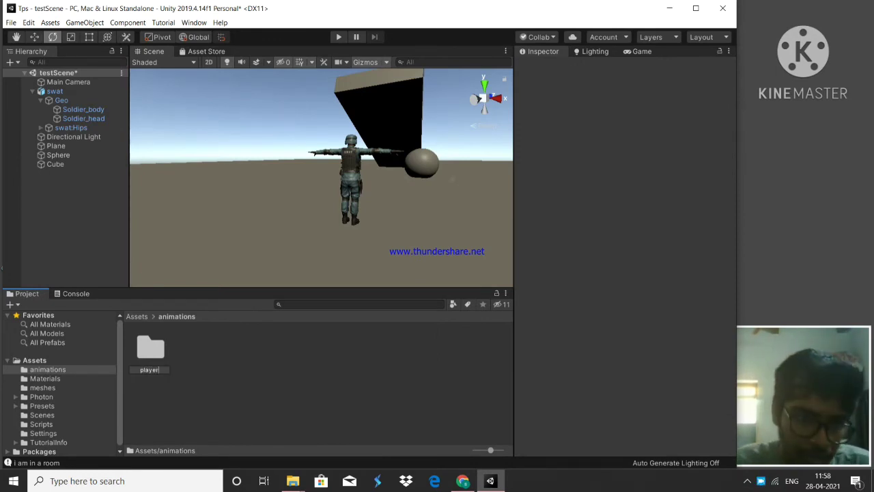
key("Return")
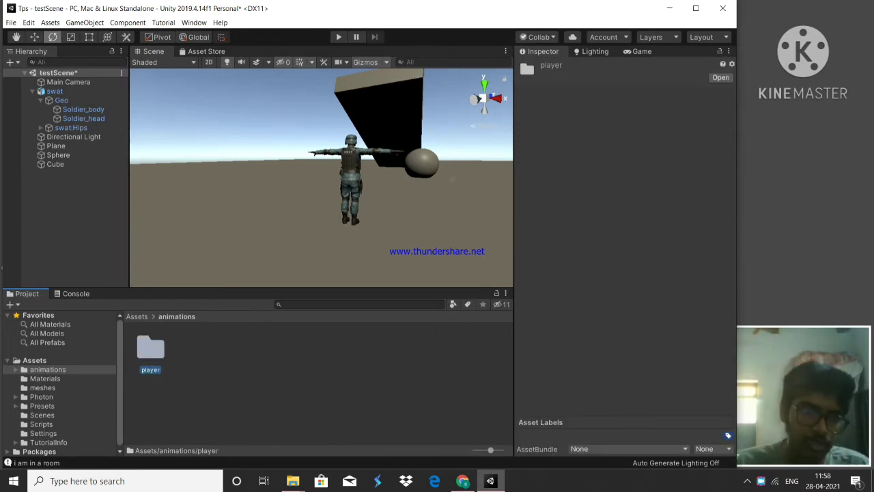
key("Return")
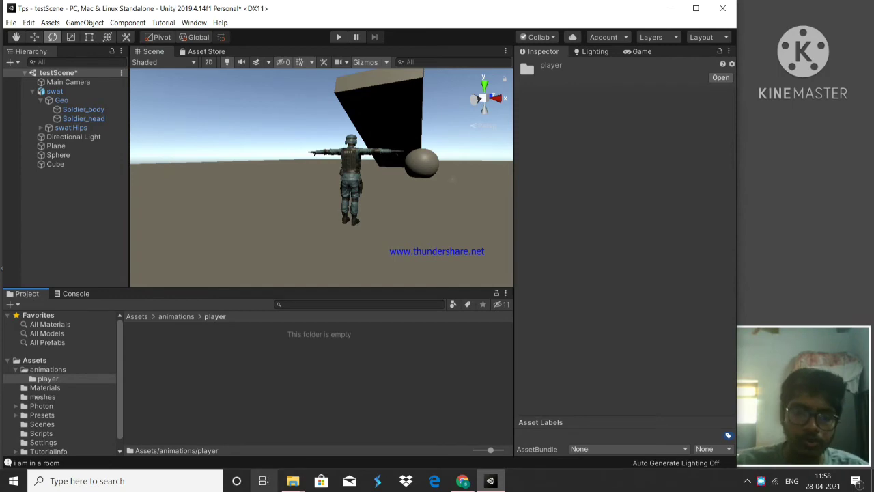
left_click(292, 481)
left_click(354, 433)
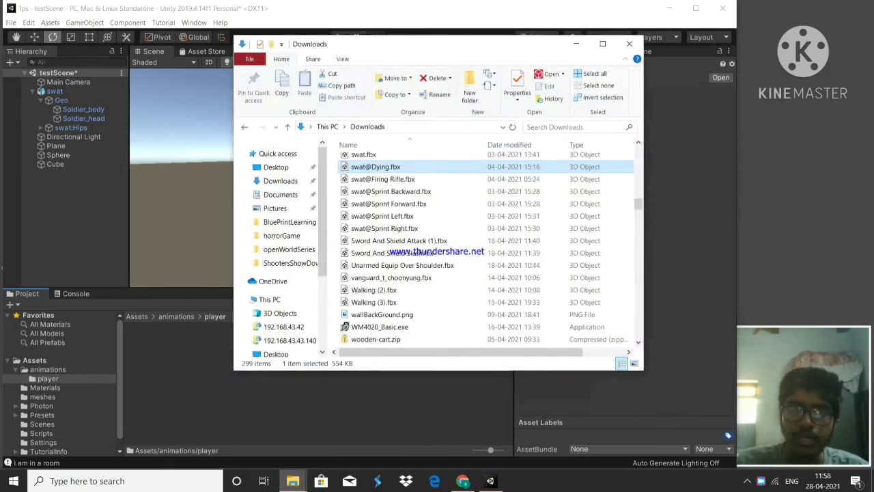
left_click_drag(382, 34, 484, 34)
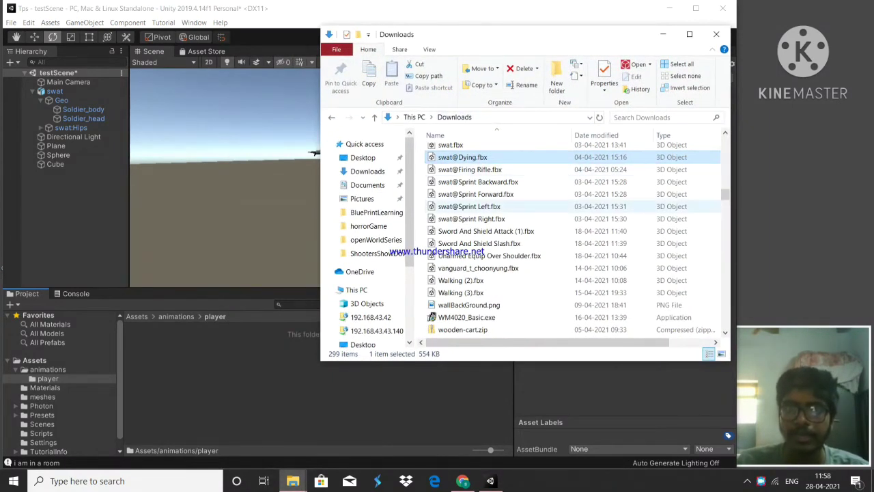
left_click(461, 292, "shift")
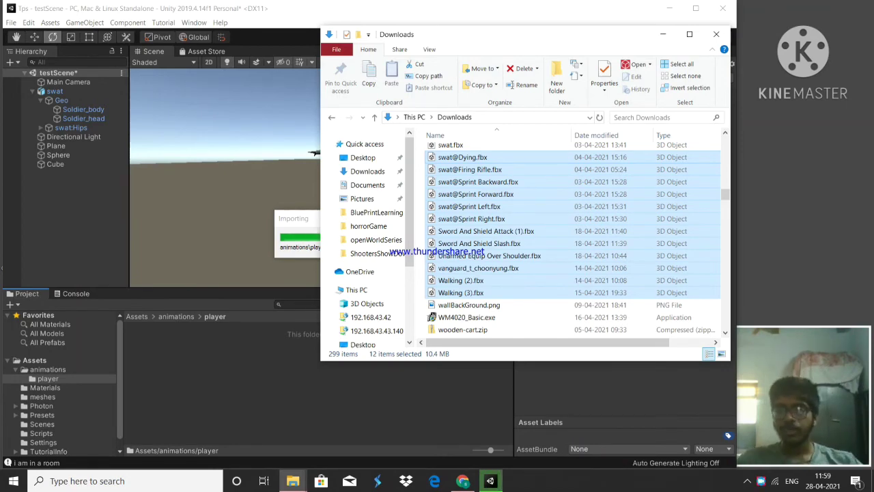
left_click_drag(532, 34, 430, 99)
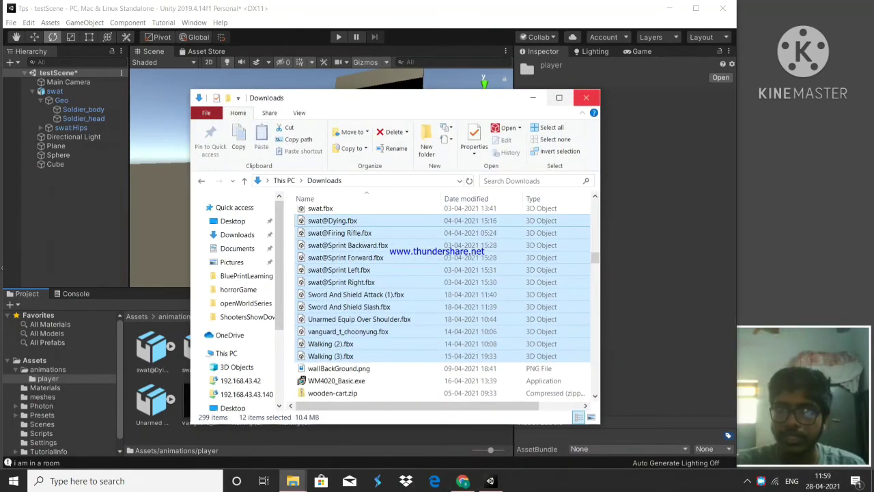
left_click(534, 98)
Step: Check the imported vanguard_t_choonyung model in its preview and delete it from the player folder
left_click(200, 401)
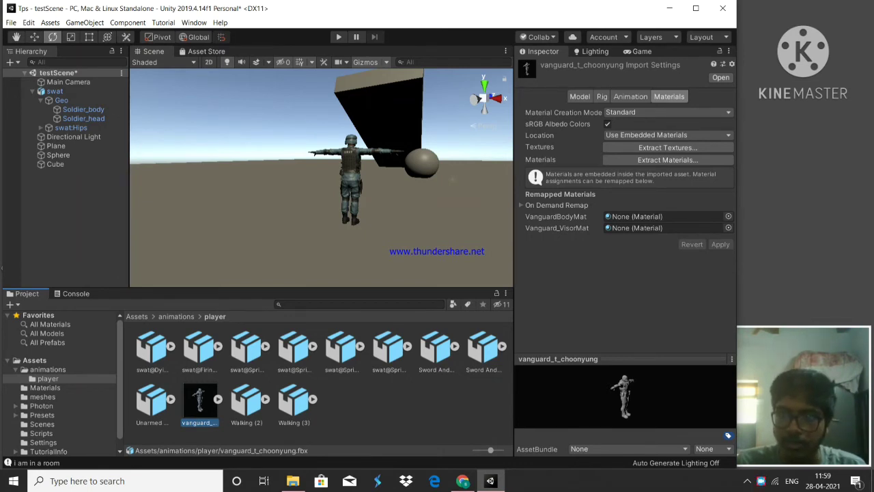
mouse_move(666, 358)
left_mouse_down()
mouse_move(666, 201)
mouse_move(665, 346)
left_mouse_up()
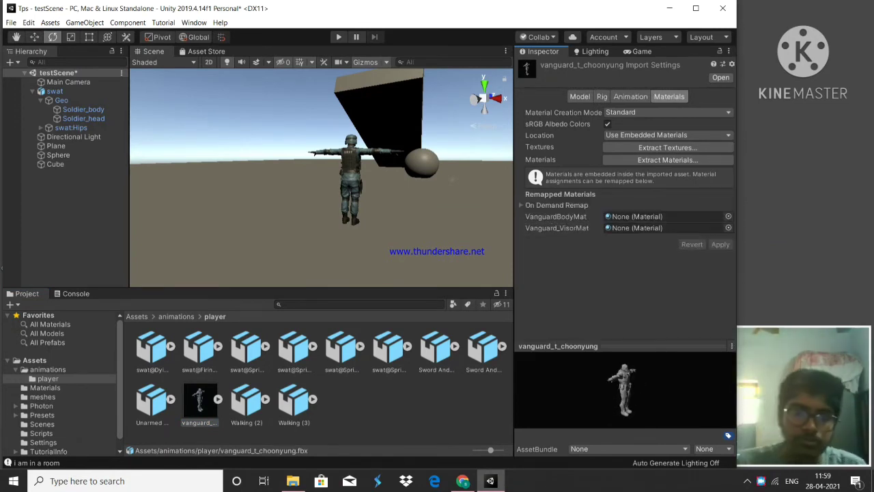
left_click(200, 401)
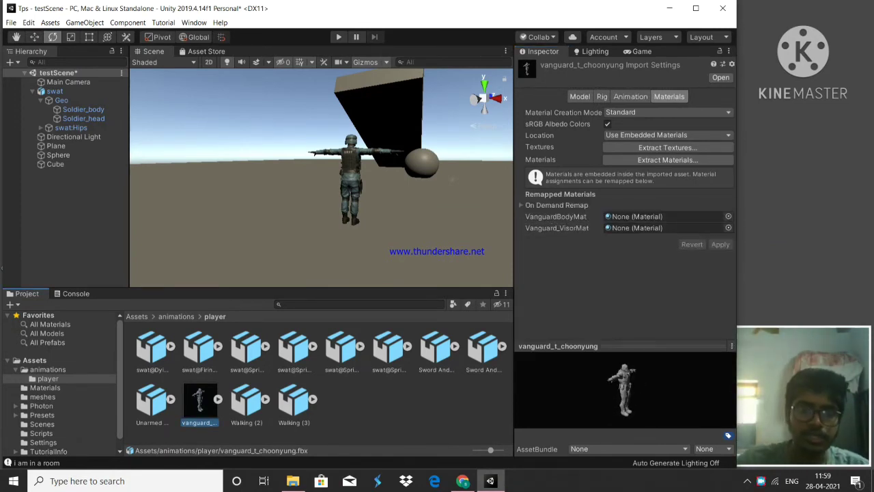
key("Delete")
left_click(398, 260)
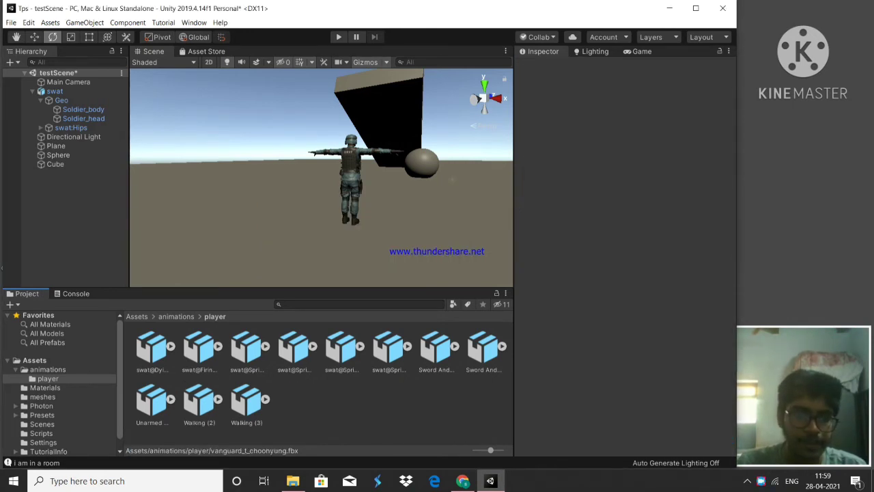
Step: Look through the import settings of the swat dying, firing rifle and sprint backward animations, and show the Game view
left_click(152, 348)
left_click(199, 349)
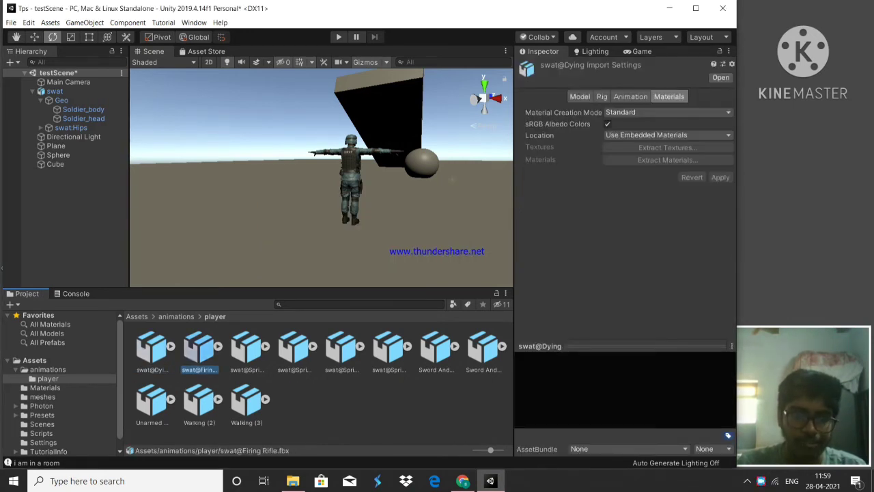
left_click(247, 348)
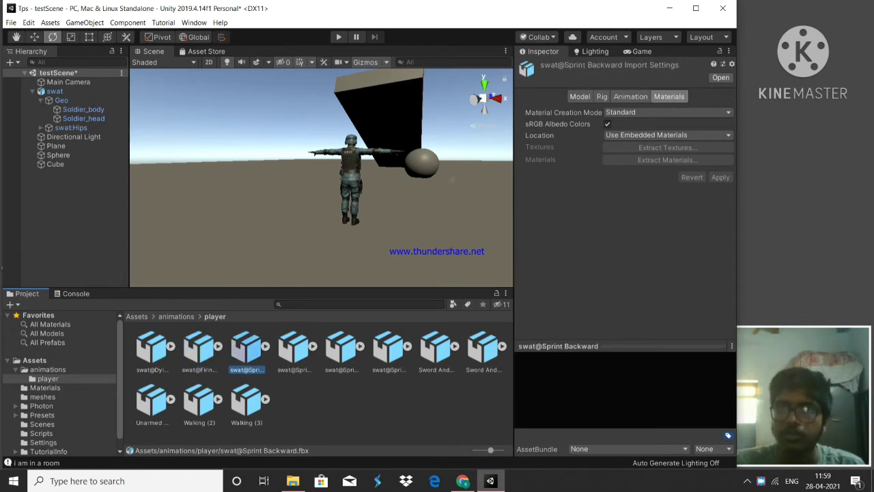
left_click(639, 51)
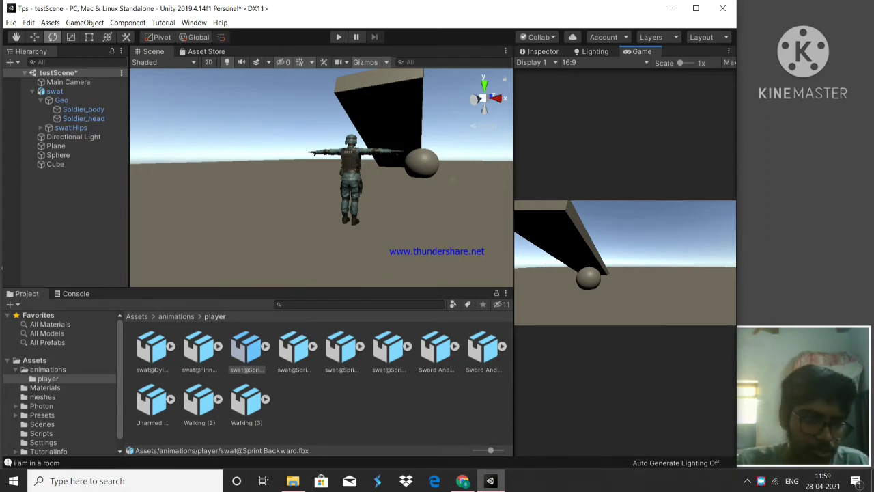
Step: Create a folder named animationController in Assets and open it
left_click(34, 359)
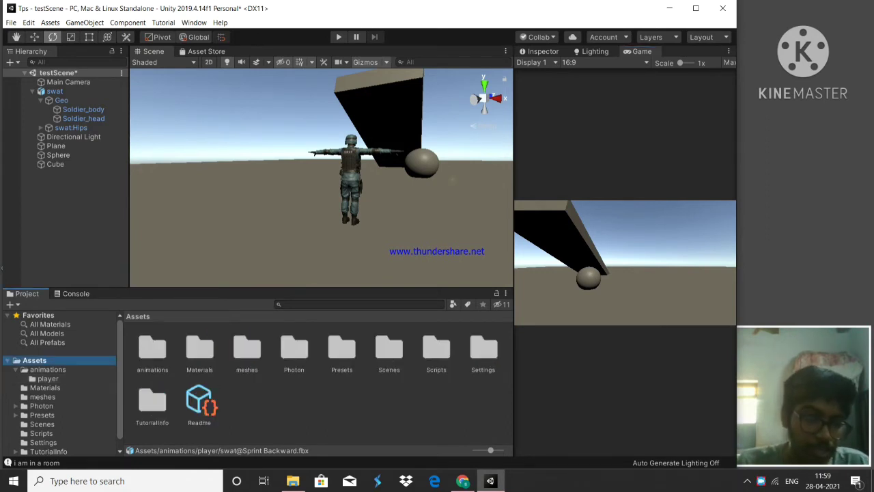
right_click(246, 408)
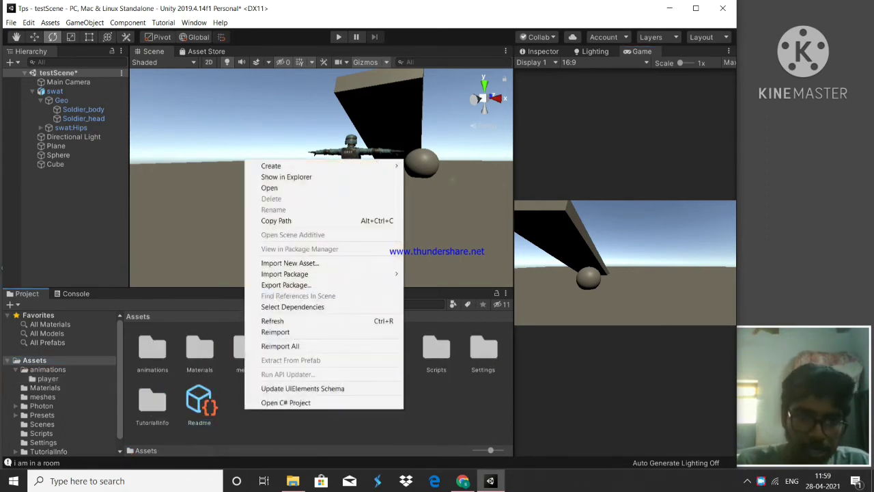
mouse_move(271, 165)
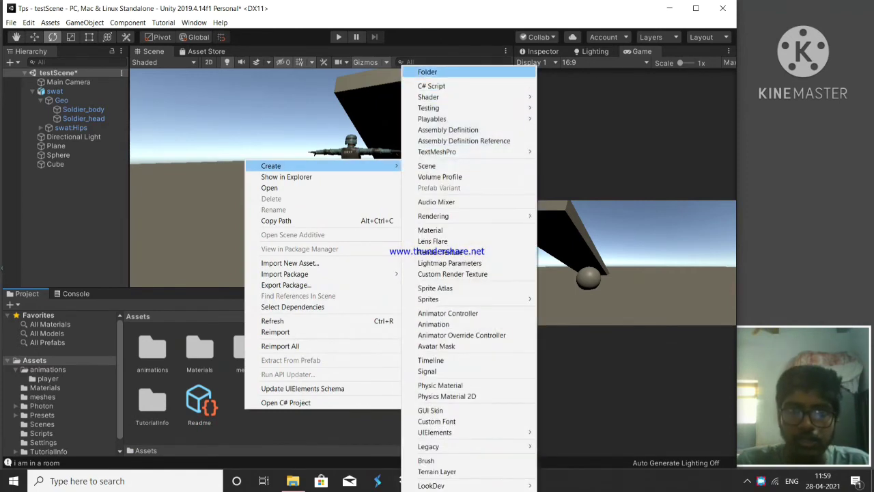
left_click(420, 71)
key("BackSpace")
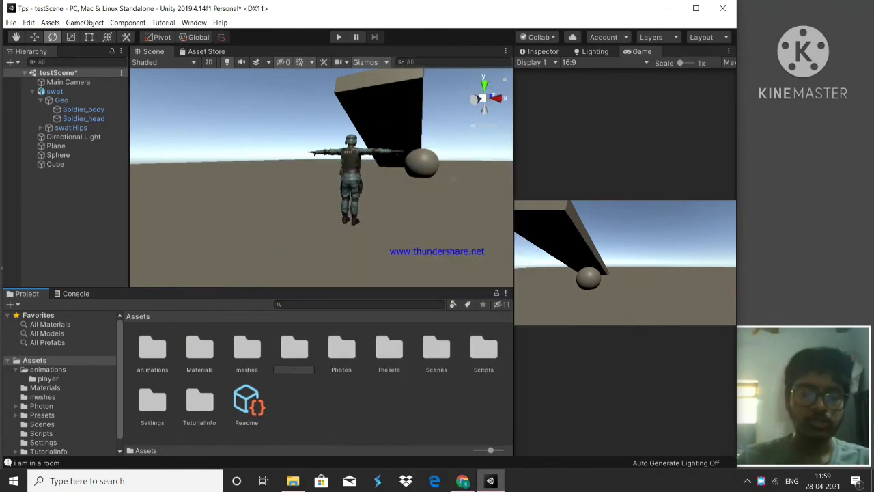
type("animation")
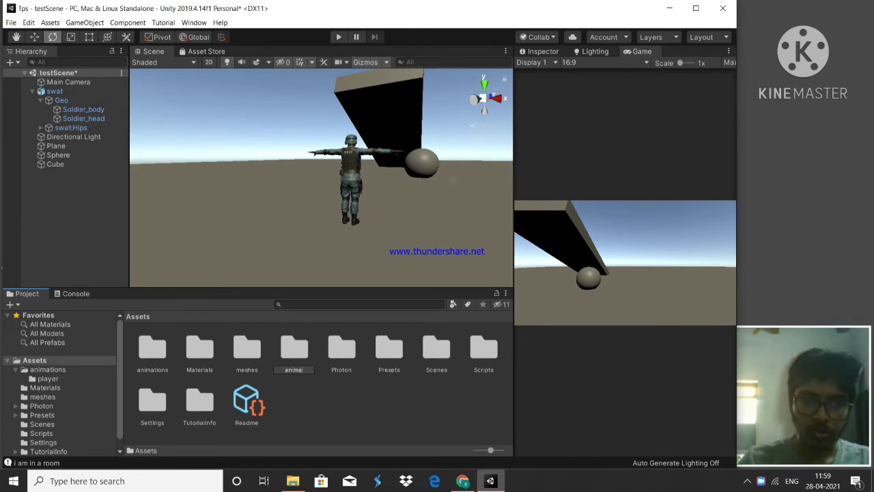
type("Controller")
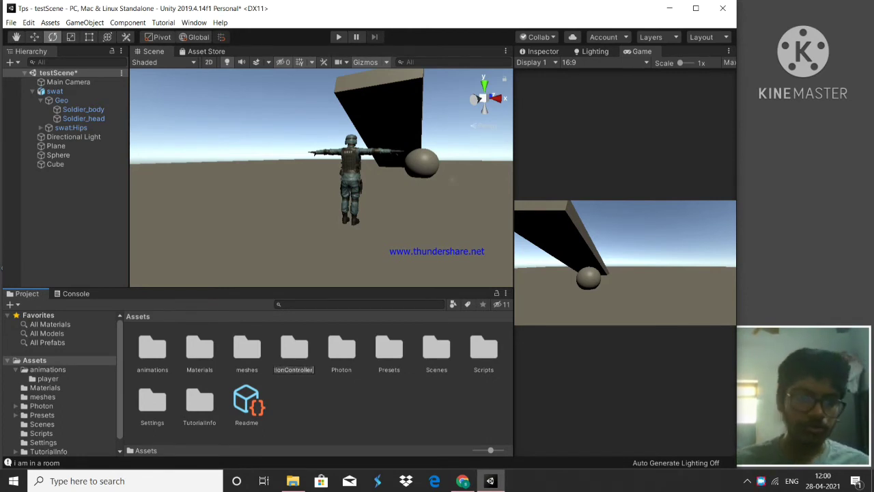
key("Return")
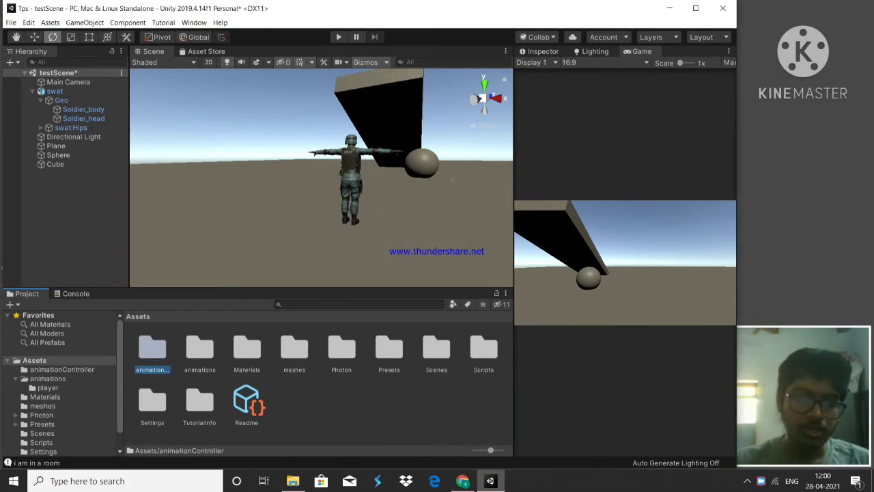
key("Return")
Step: Create an Animator Controller named player in the animationController folder and open it for editing
right_click(219, 360)
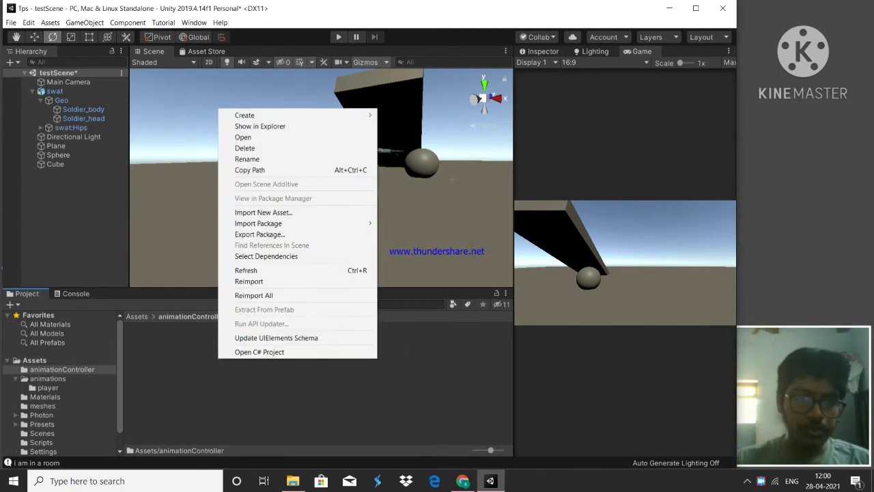
mouse_move(273, 114)
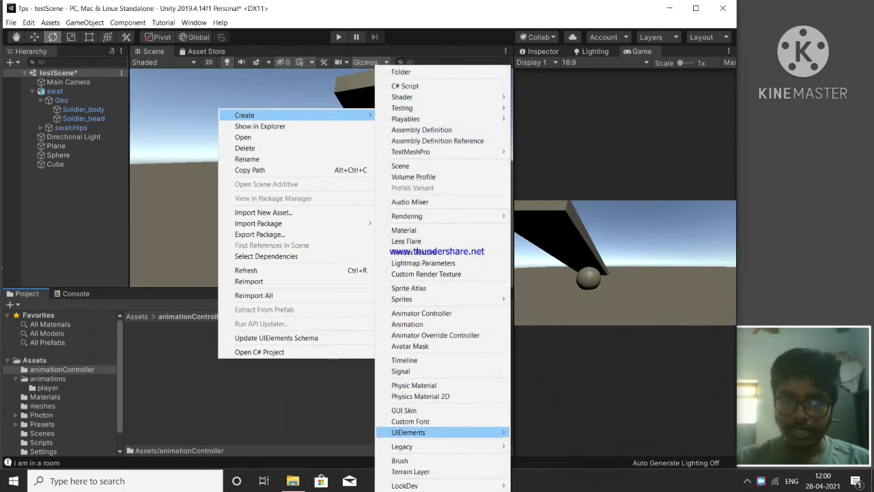
left_click(421, 312)
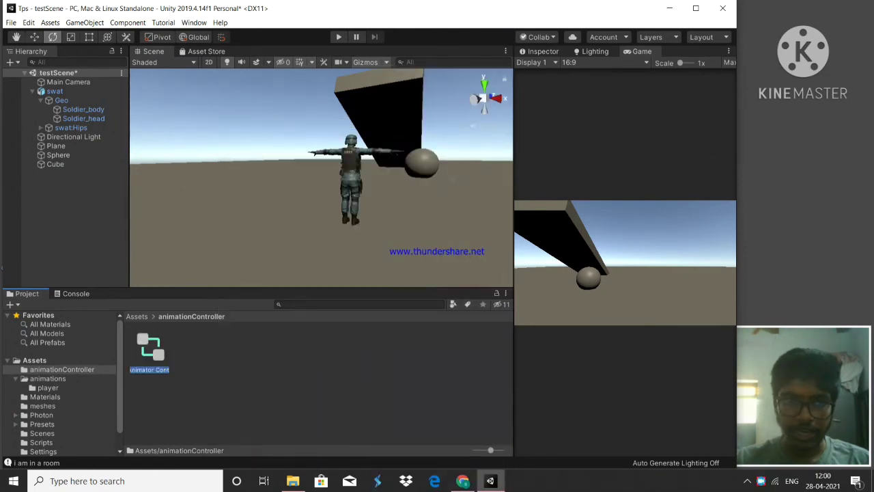
type("player")
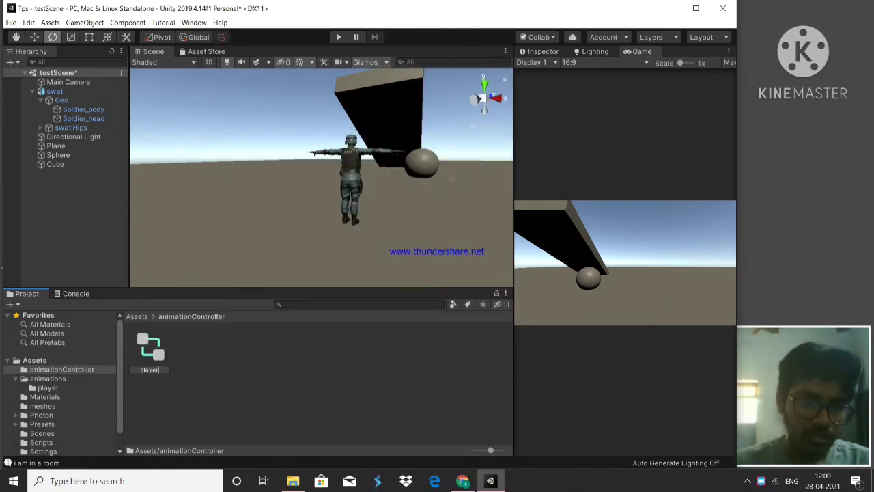
key("Return")
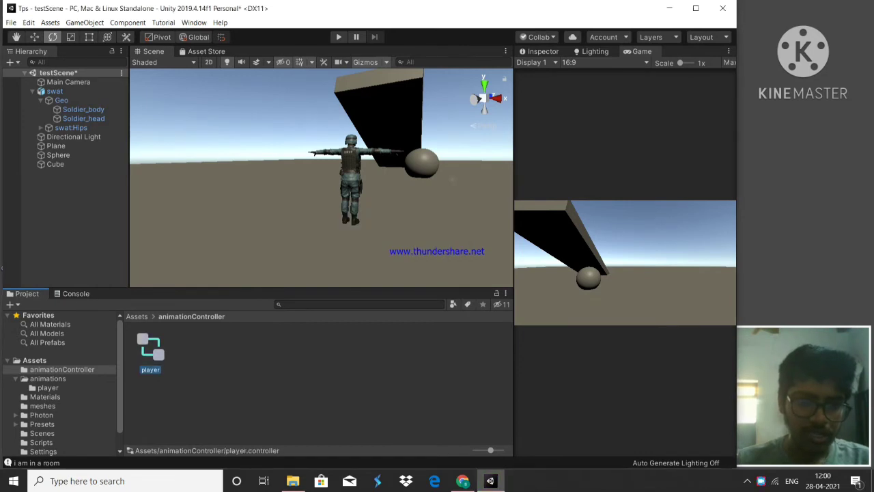
double_click(150, 349)
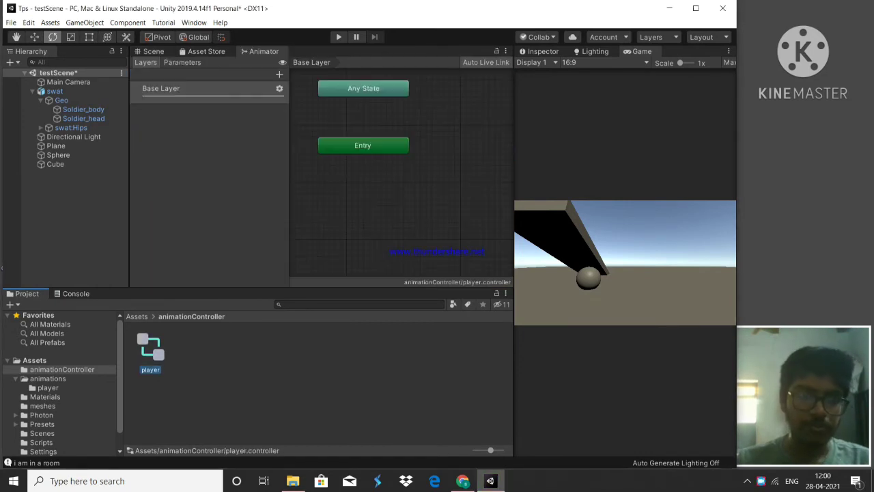
Step: Add the swat sprint backward animation from the animations/player folder as a state in the player controller's Base Layer
scroll(381, 194, "up", 1)
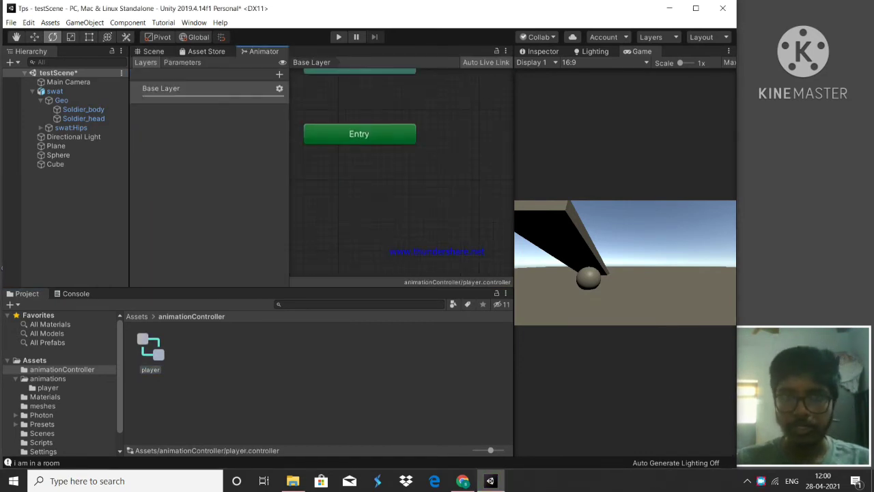
right_click(395, 219)
key("Escape")
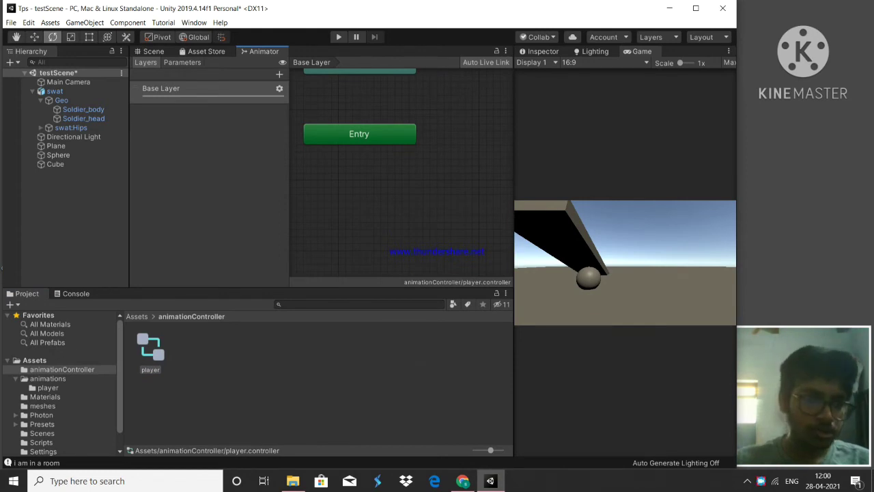
left_click(48, 378)
left_click(48, 387)
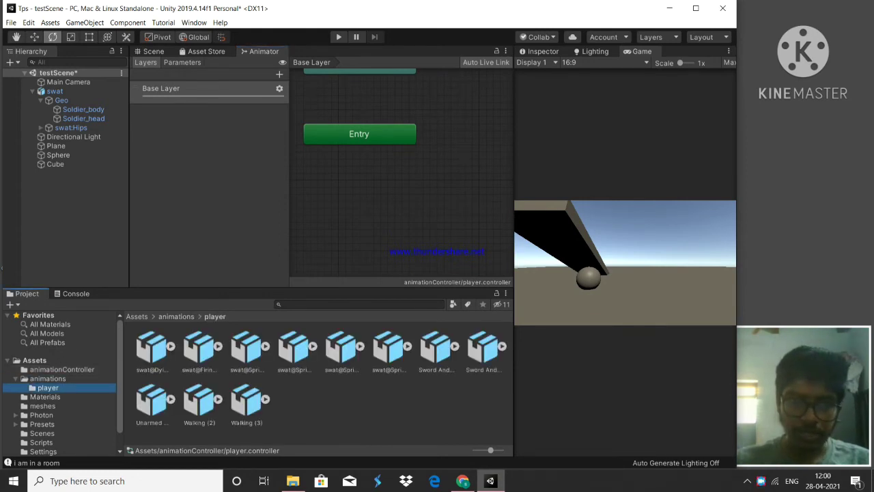
left_click_drag(250, 348, 501, 164)
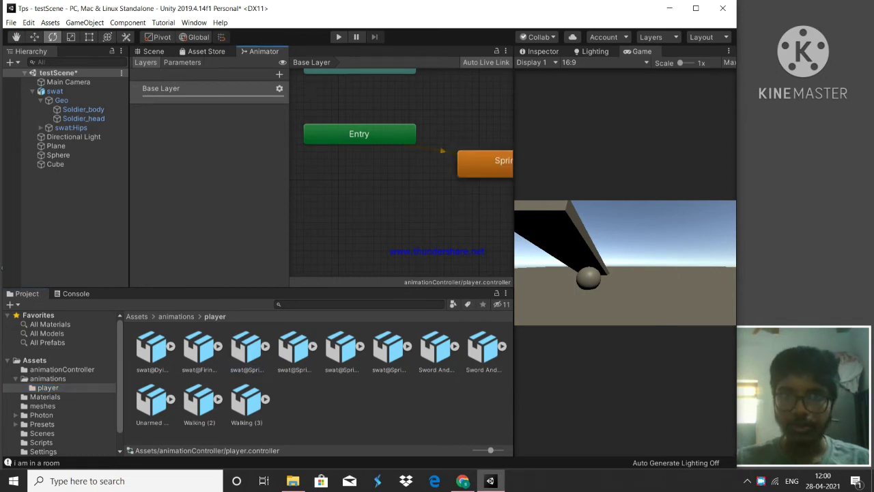
right_click(316, 233)
right_click(469, 202)
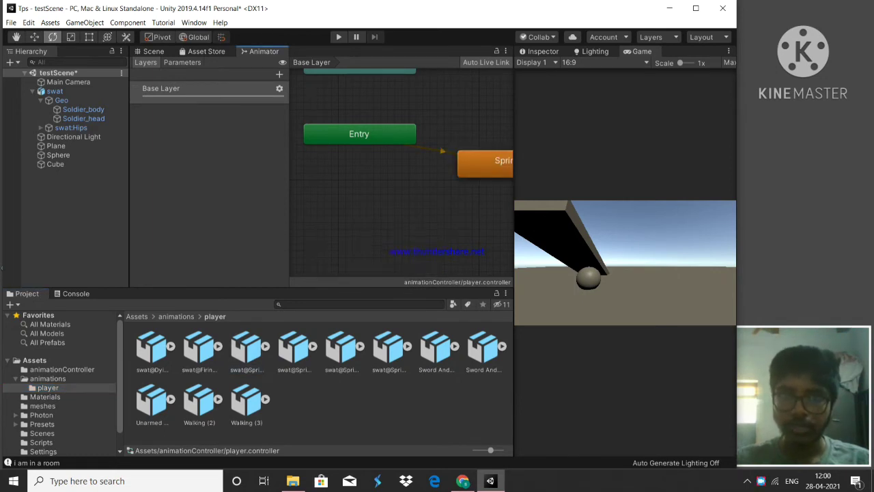
right_click(469, 202)
left_click(426, 185)
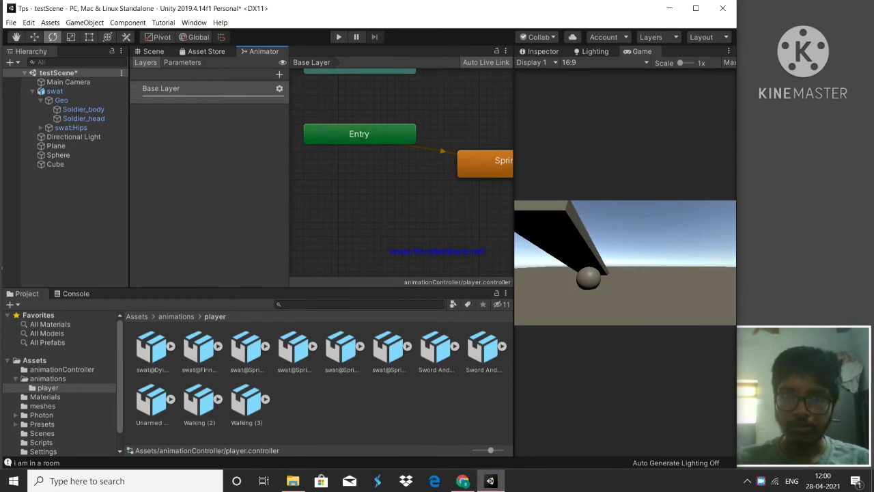
scroll(426, 185, "down", 5)
right_click(362, 218)
left_click(357, 213)
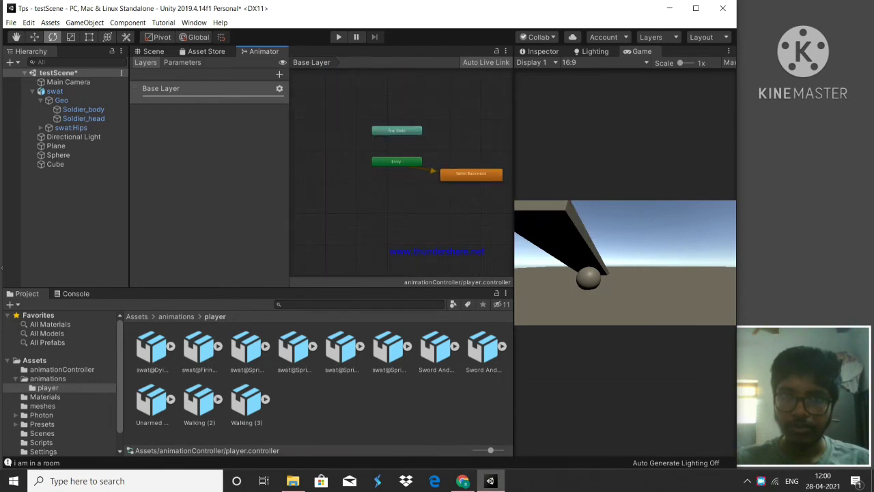
Step: Inspect the Sprint Backward state's settings and locate its motion clip in the project
left_click(472, 174)
left_click(543, 51)
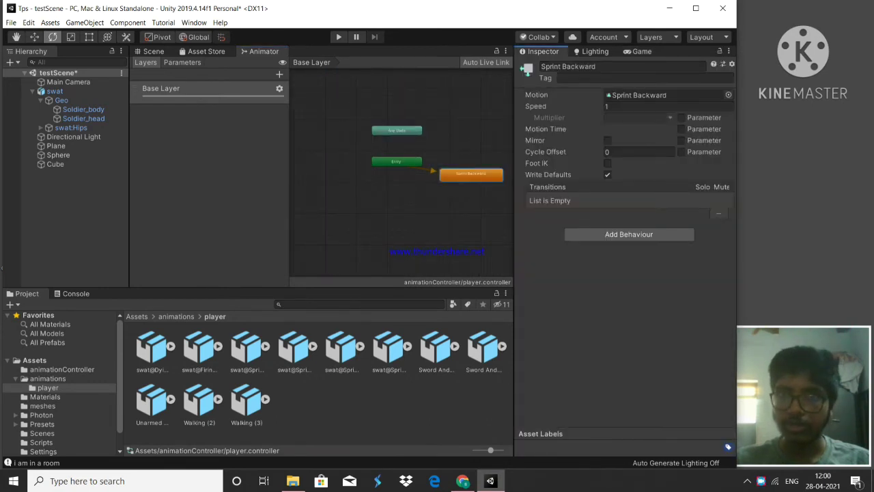
double_click(641, 95)
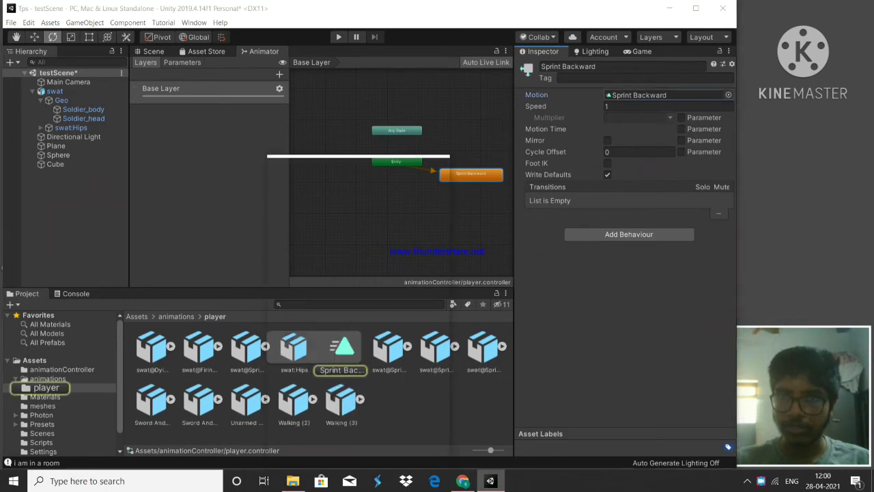
left_click(444, 160)
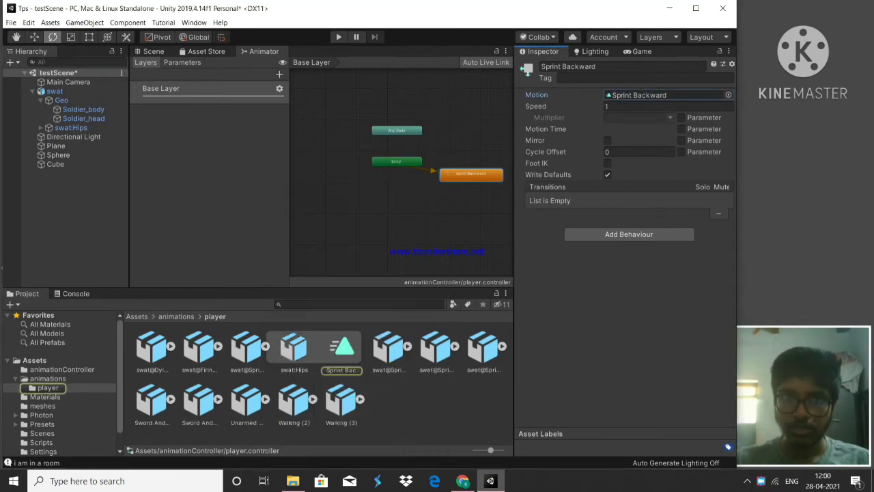
Step: Preview the swat@Sprint Backward animation clip on the swat model from the meshes folder
left_click(247, 348)
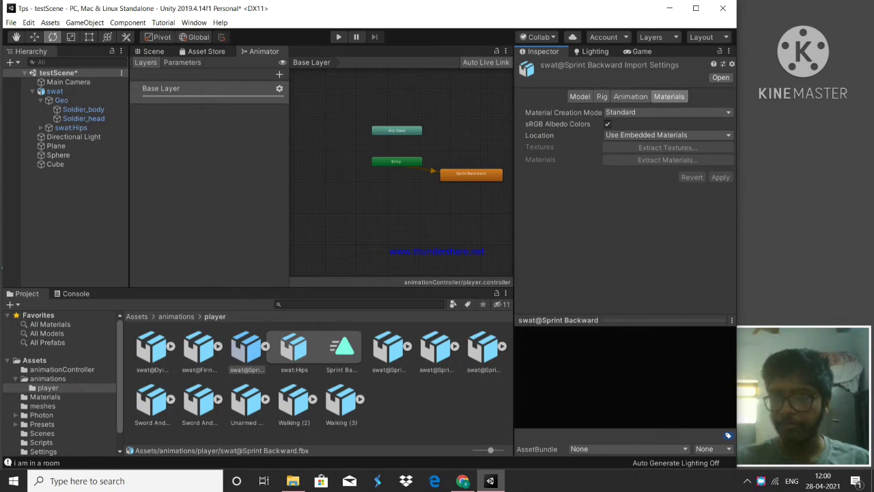
left_click(629, 96)
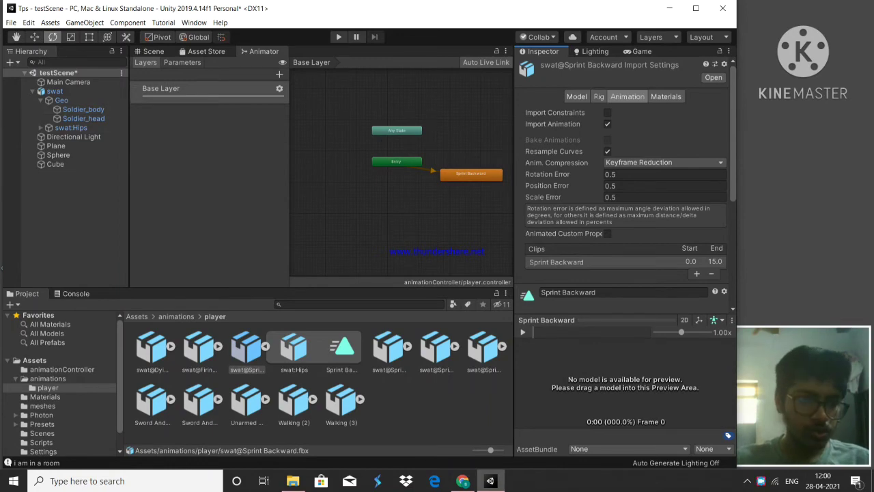
left_click(42, 406)
left_click_drag(409, 347, 628, 388)
left_click(523, 332)
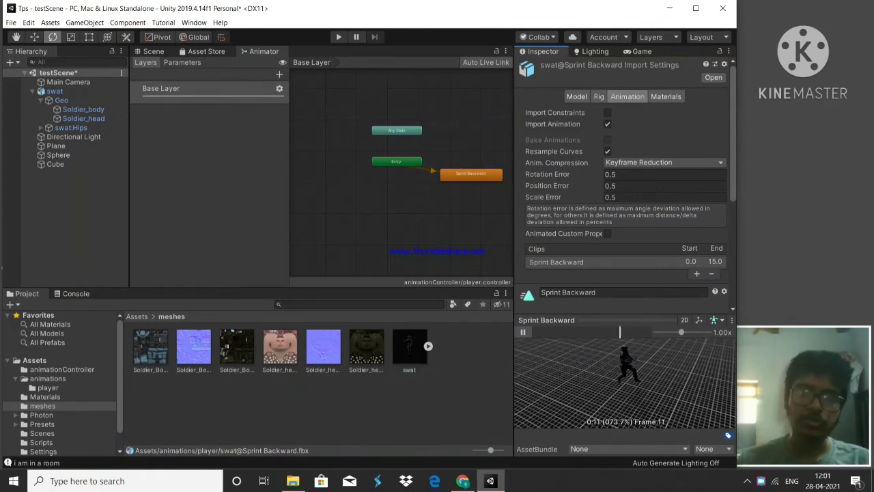
scroll(417, 178, "up", 4)
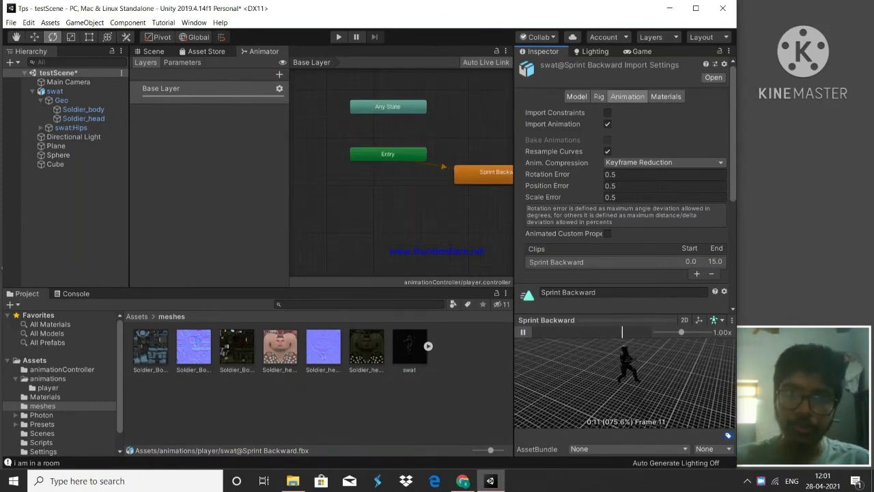
scroll(435, 145, "down", 5)
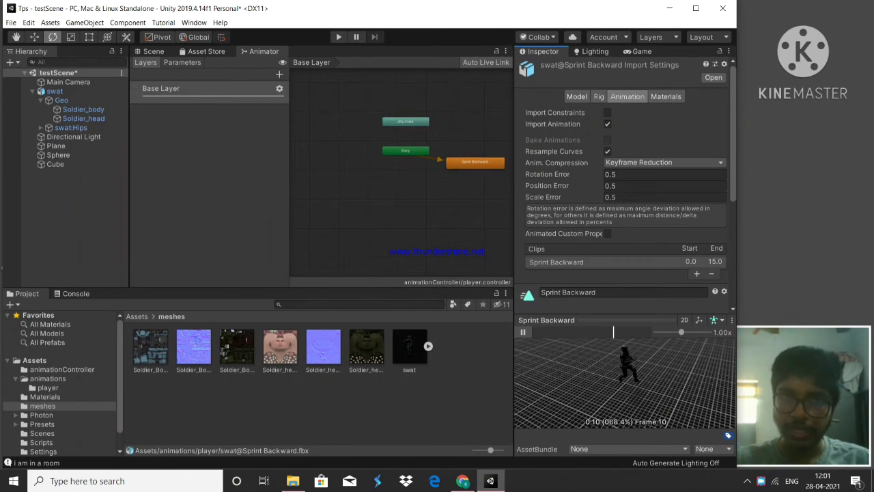
left_click(475, 163)
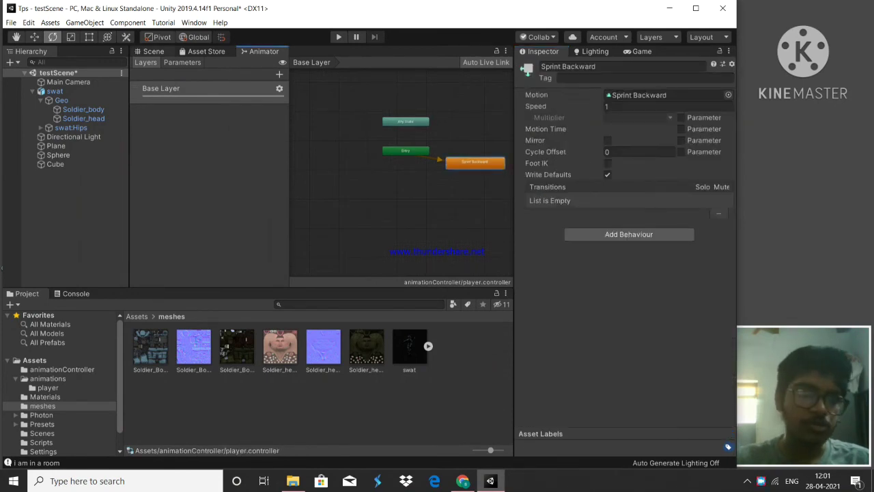
Step: Show the Scene view and select the swat character's root object
left_click(152, 51)
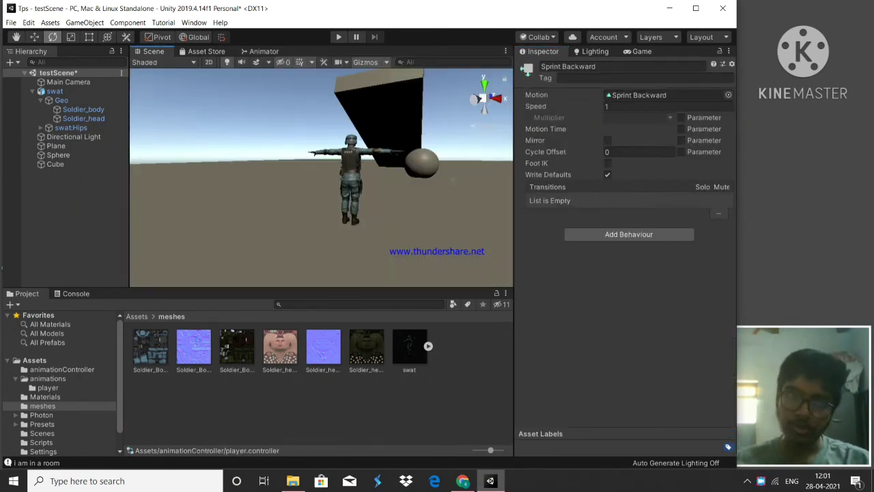
left_click(61, 100)
left_click(54, 91)
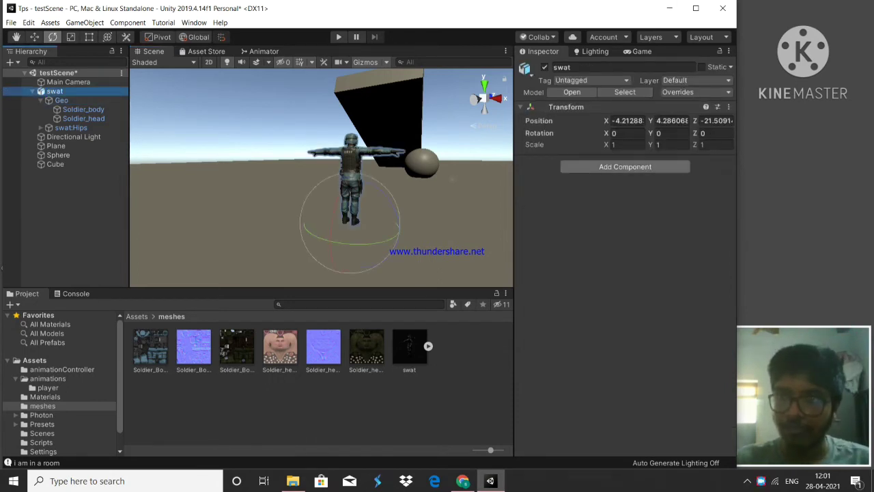
left_click(625, 167)
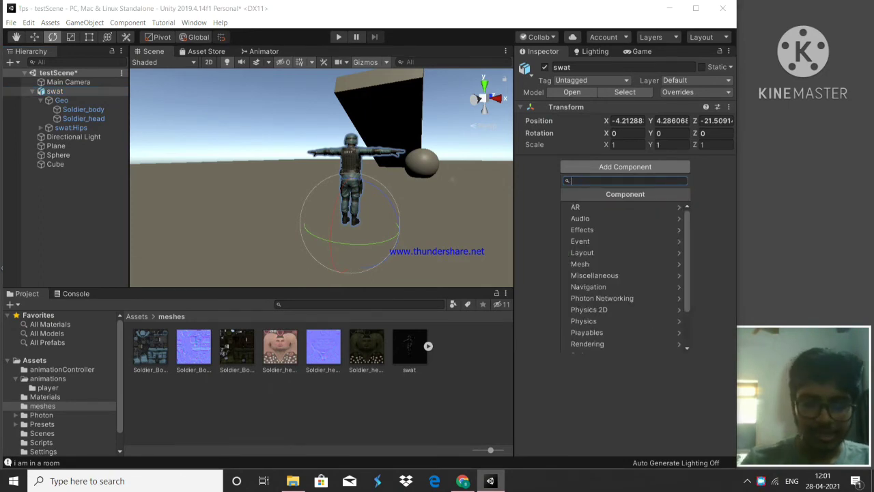
type("anim")
key("Return")
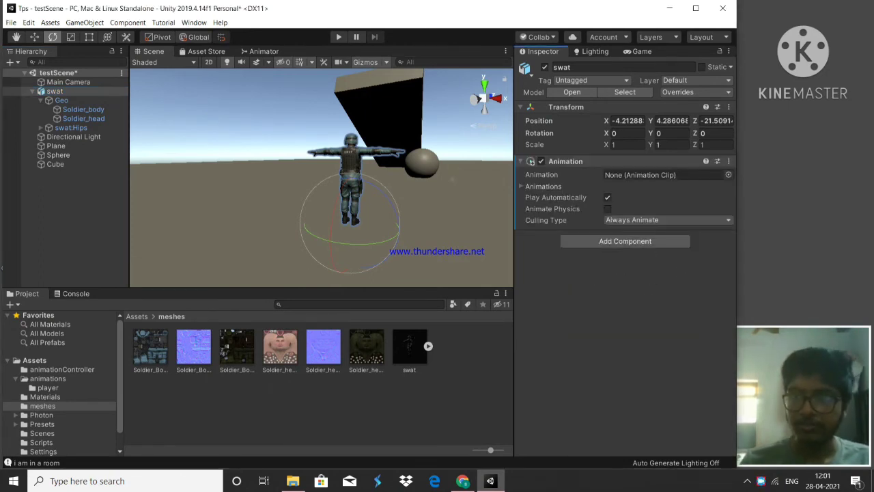
left_click(728, 161)
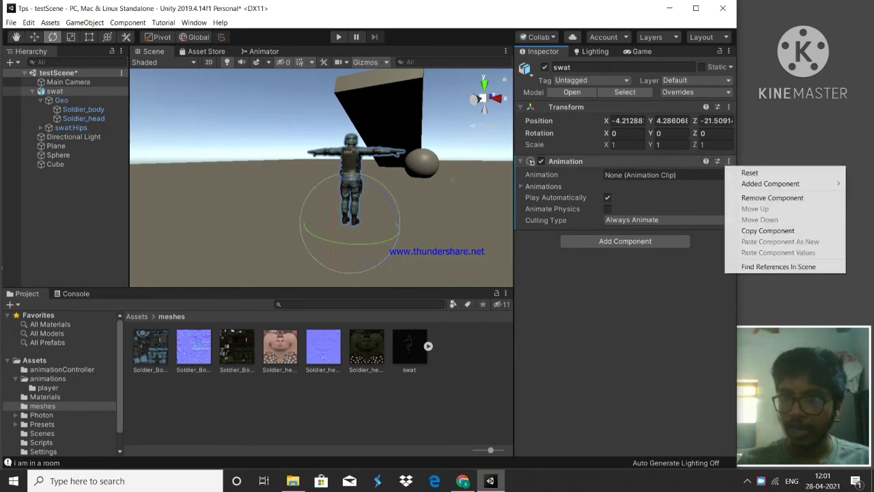
left_click(772, 198)
Step: Add an Animator component to the swat character and assign the player controller from the animationController folder to it
left_click(625, 166)
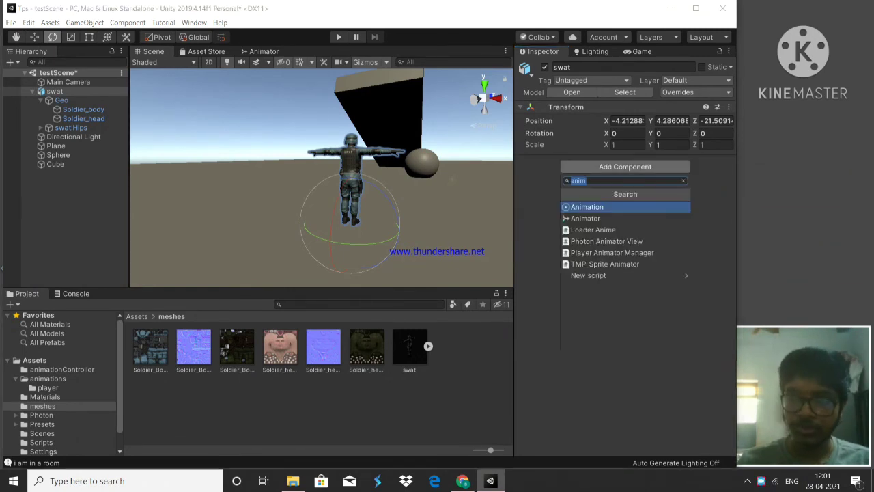
type("a")
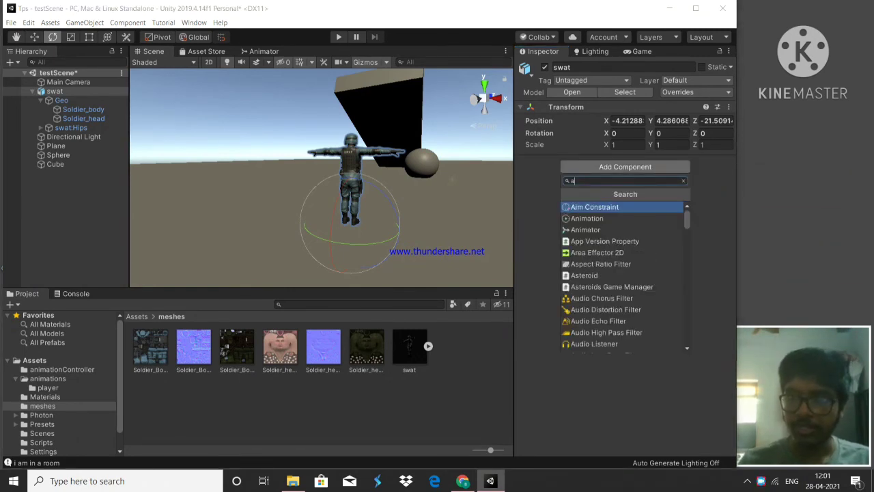
key("Down")
key("Down")
key("Return")
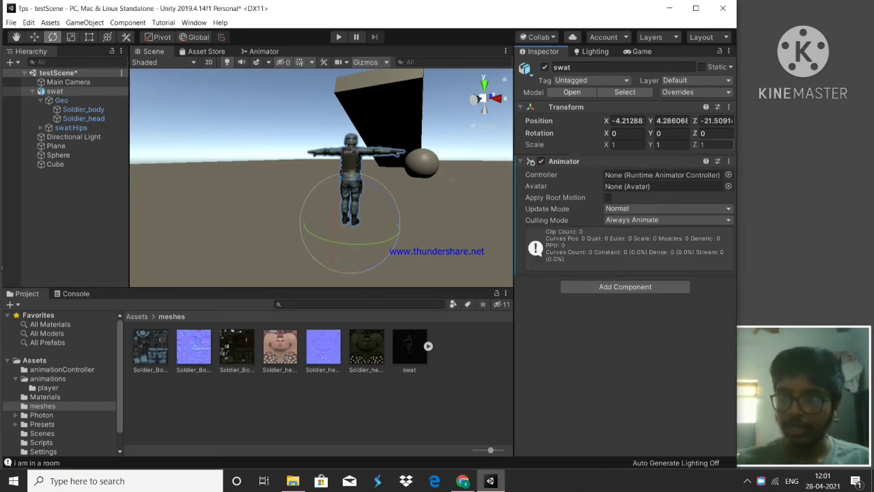
left_click(62, 370)
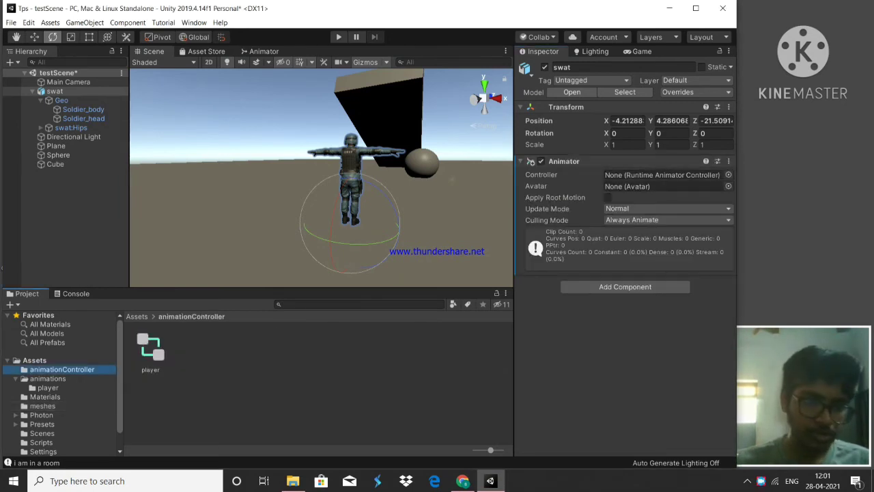
left_click_drag(150, 350, 661, 175)
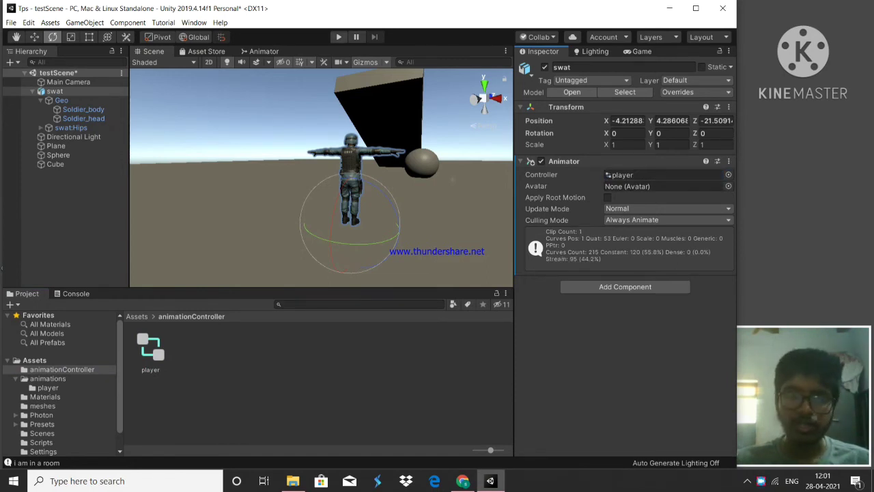
Step: Show the Game view and rotate the Main Camera to face the swat character, tilted slightly downward
left_click(641, 51)
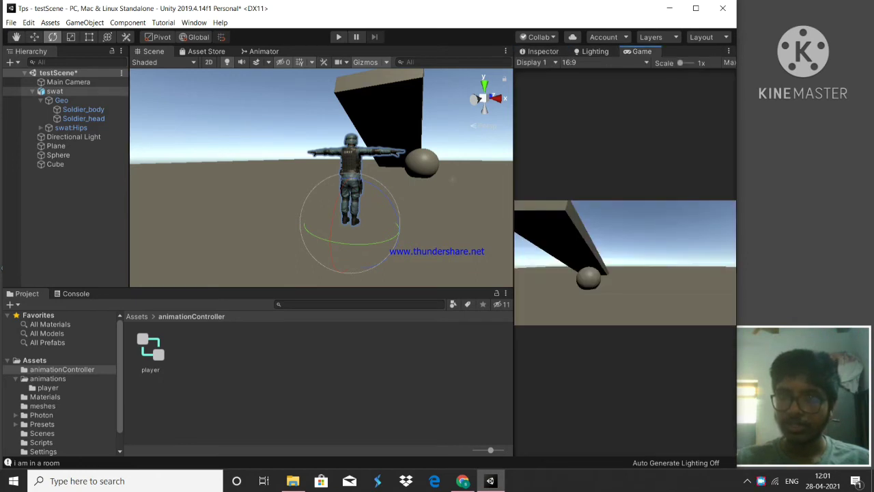
scroll(452, 180, "down", 5)
scroll(451, 180, "up", 5)
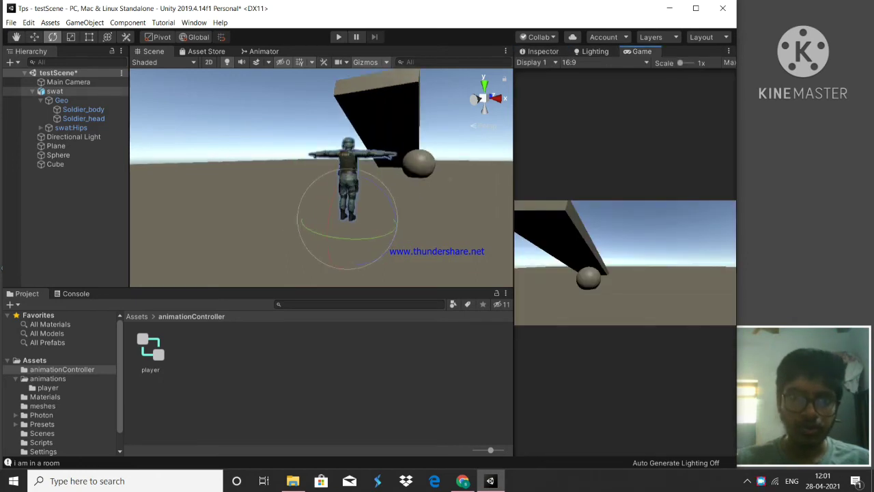
right_click_drag(451, 180, 259, 171)
key("d")
key("w")
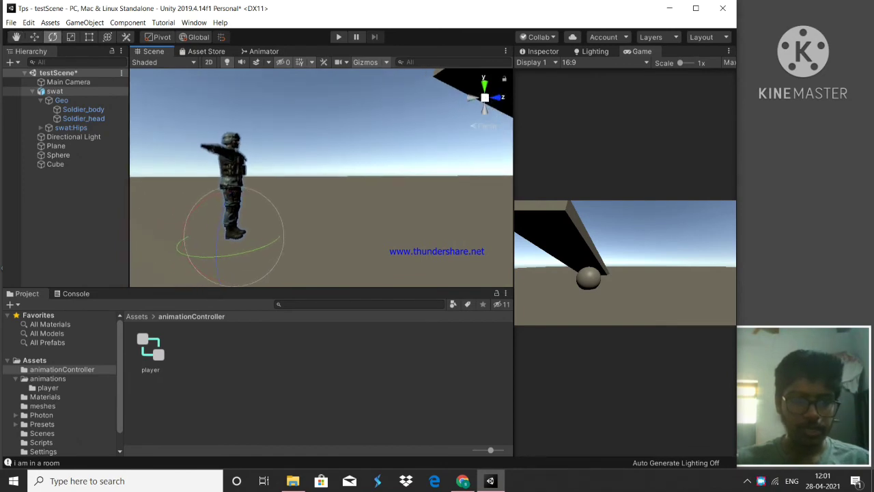
left_click(68, 82)
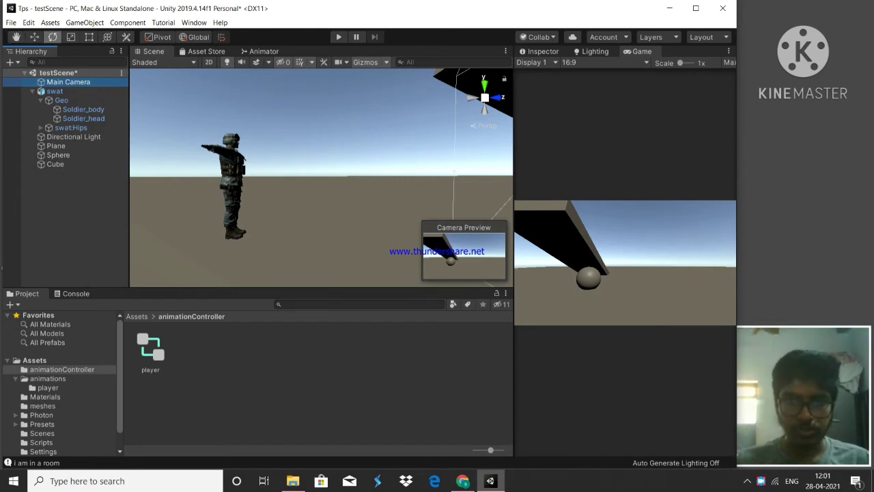
right_click_drag(321, 178, 305, 177)
left_click(69, 82)
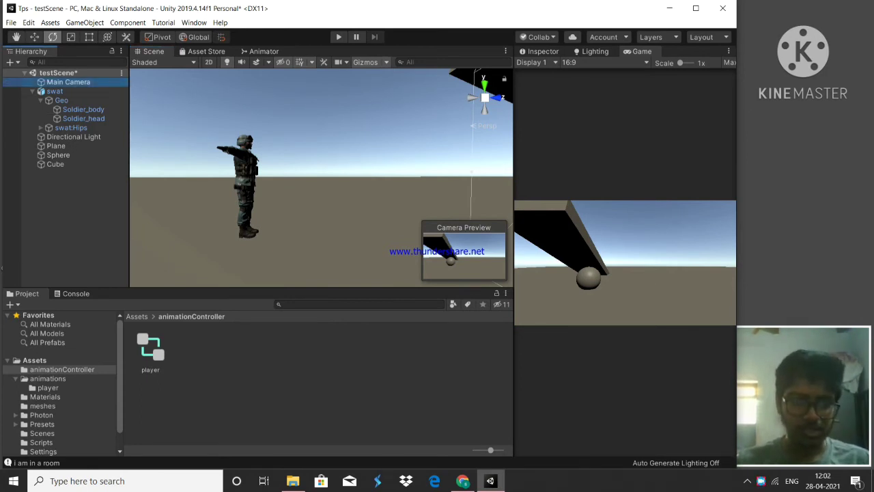
key("alt")
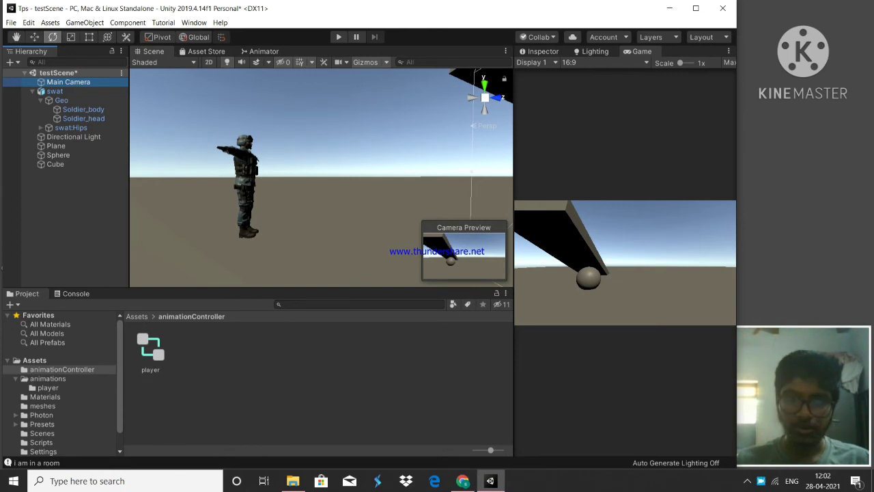
key("f")
left_click_drag(309, 127, 466, 130)
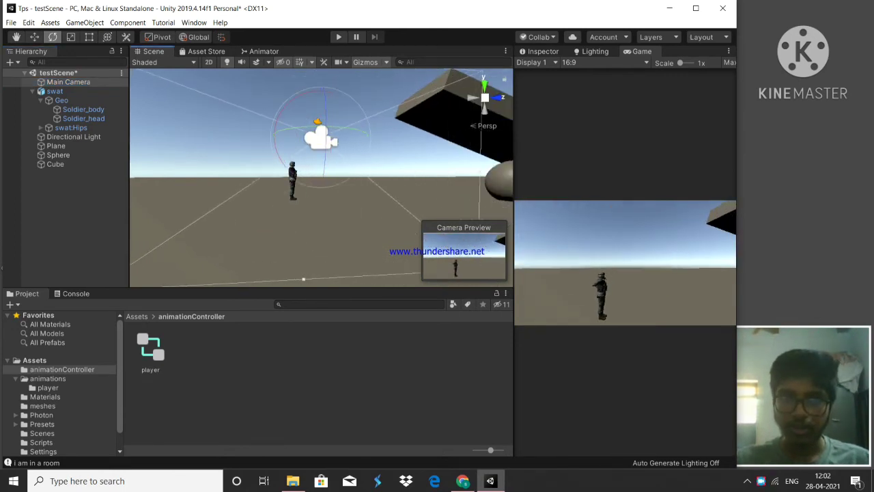
left_click_drag(325, 113, 325, 94)
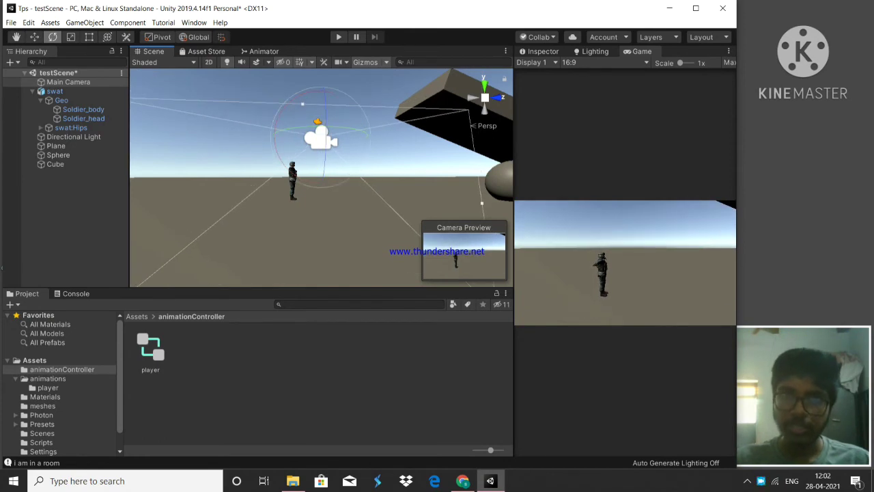
Step: Play the scene to test the swat character's sprint backward animation
left_click(339, 37)
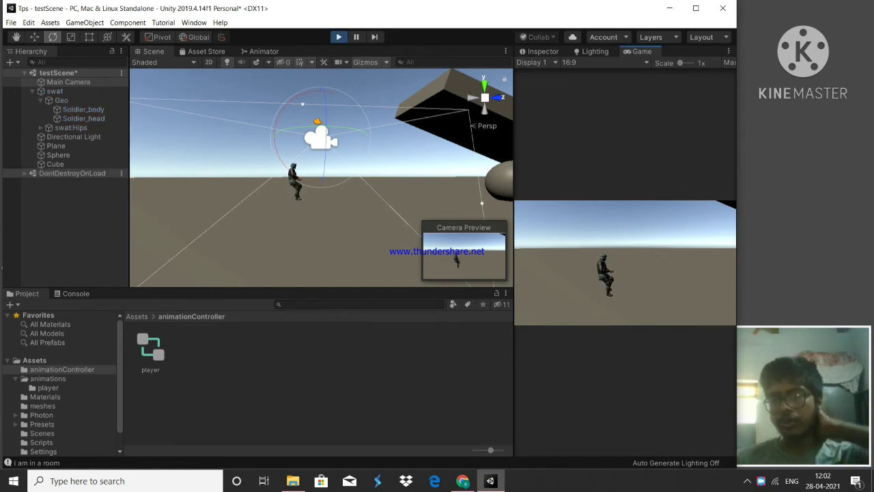
Step: Examine the swat character's sprint backward animation up close in the running scene and stop play mode
scroll(300, 177, "up", 8)
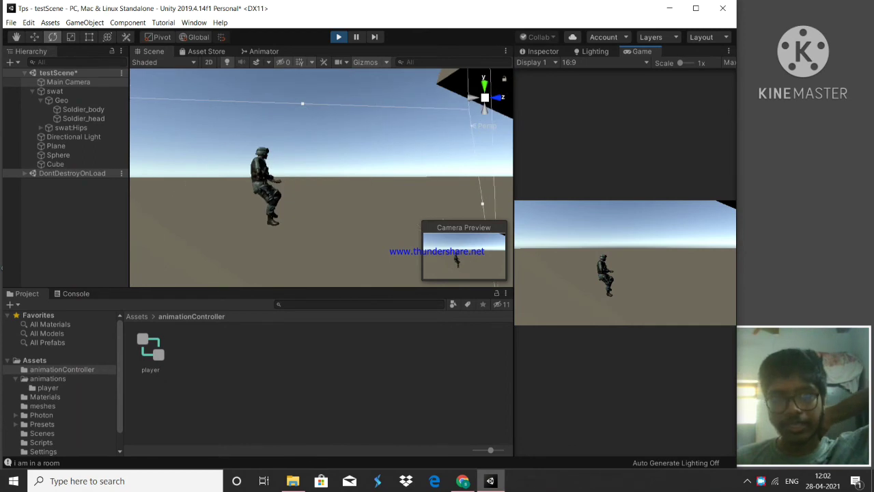
scroll(321, 177, "down", 4)
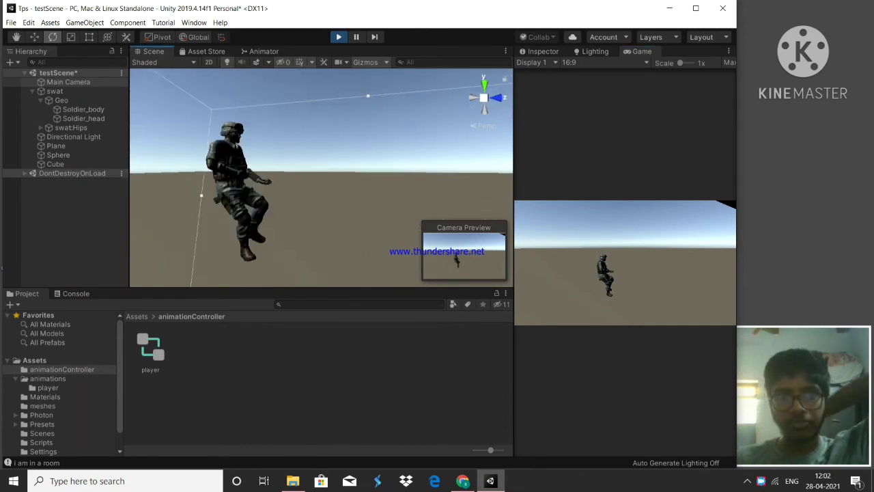
left_click(339, 37)
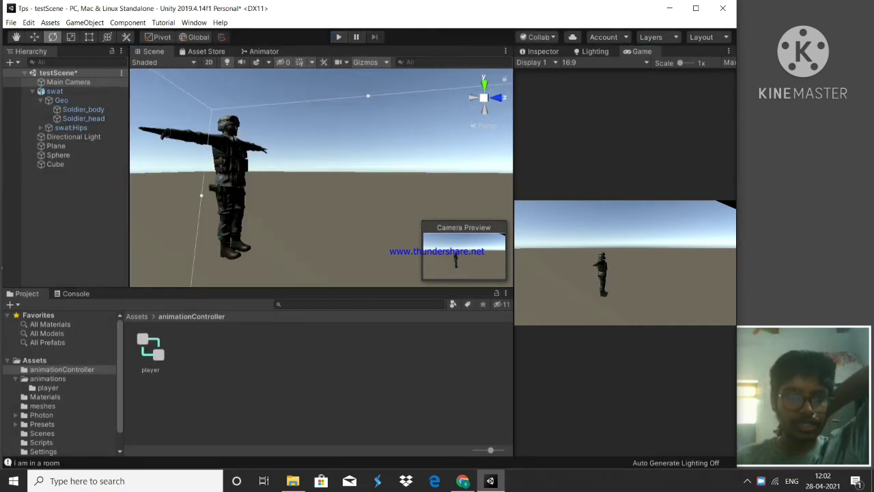
Step: Enable Loop Time on the Sprint Backward clip of swat@Sprint Backward in the animations/player folder and apply the import settings
left_click(48, 378)
left_click(48, 388)
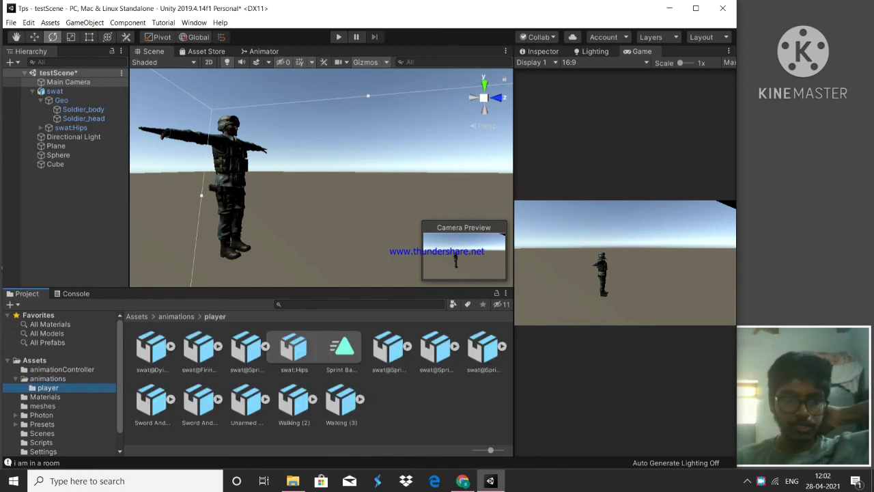
double_click(247, 346)
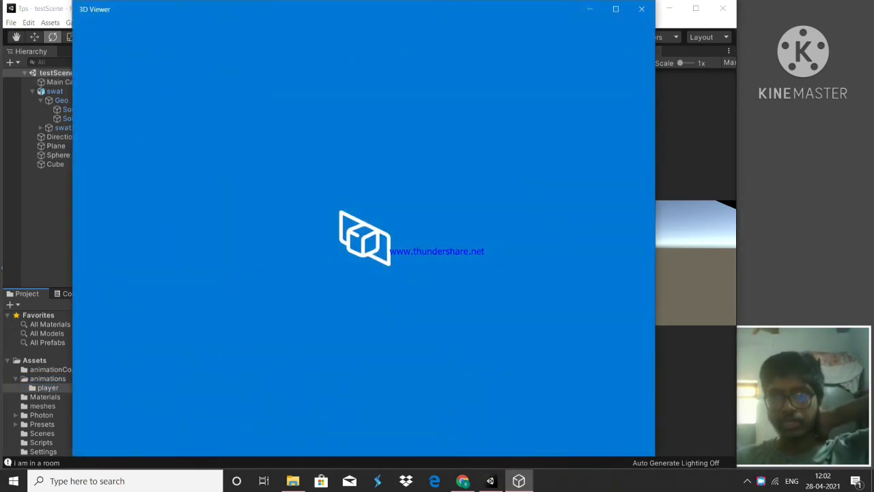
left_click(642, 9)
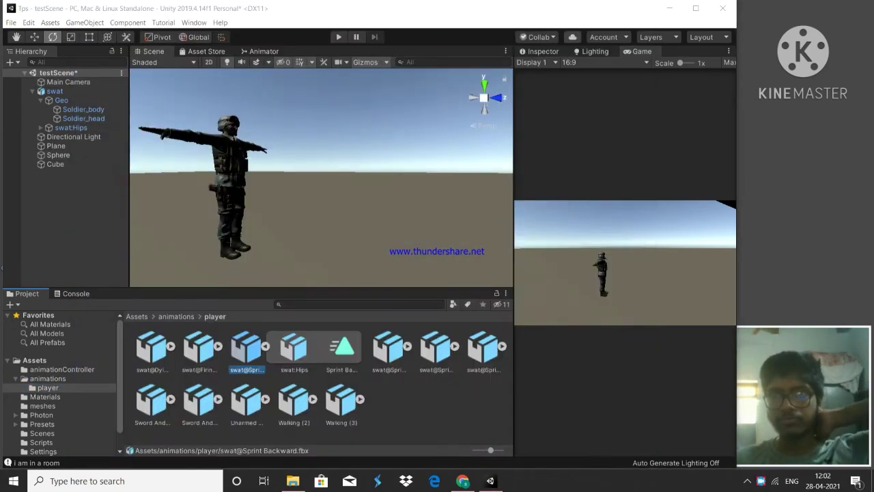
left_click(543, 52)
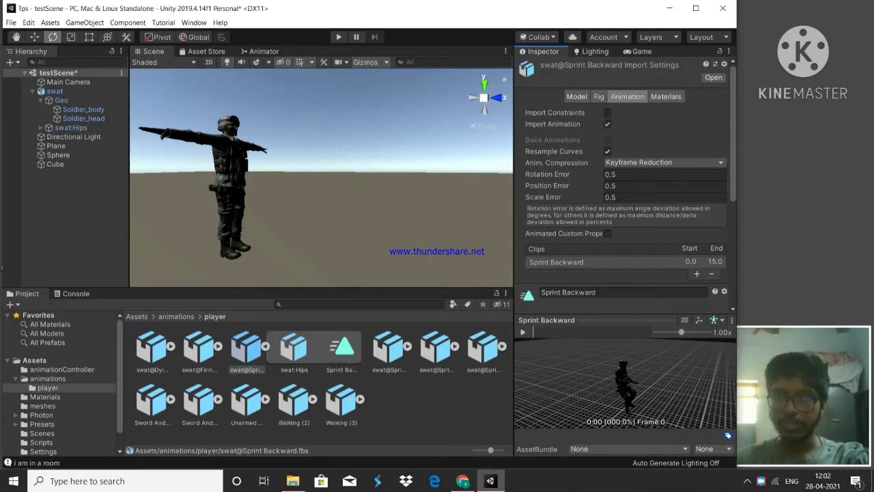
scroll(624, 184, "down", 5)
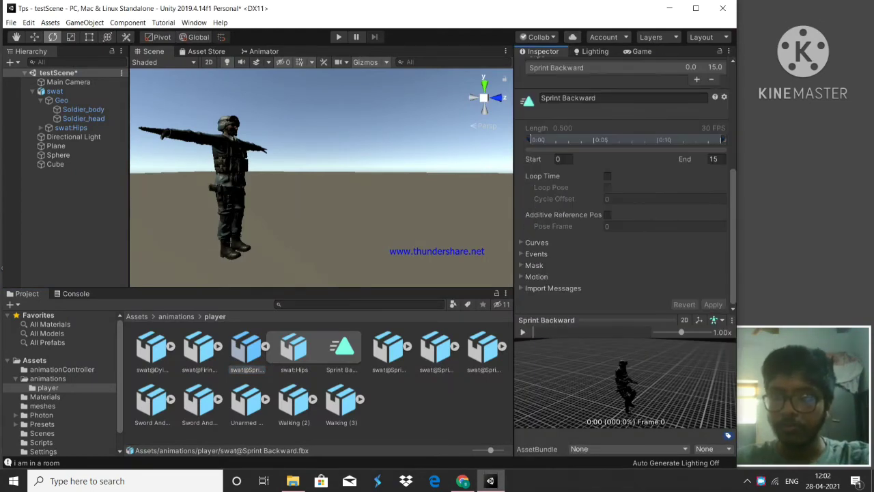
left_click(607, 176)
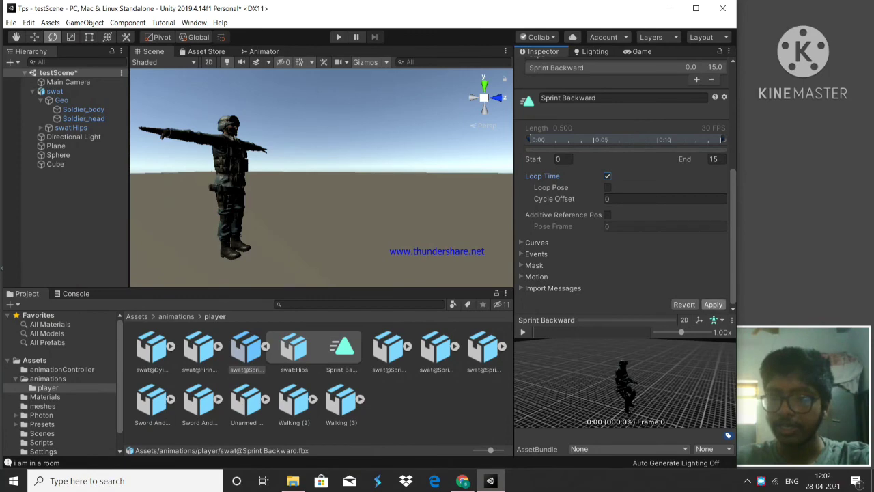
left_click(713, 304)
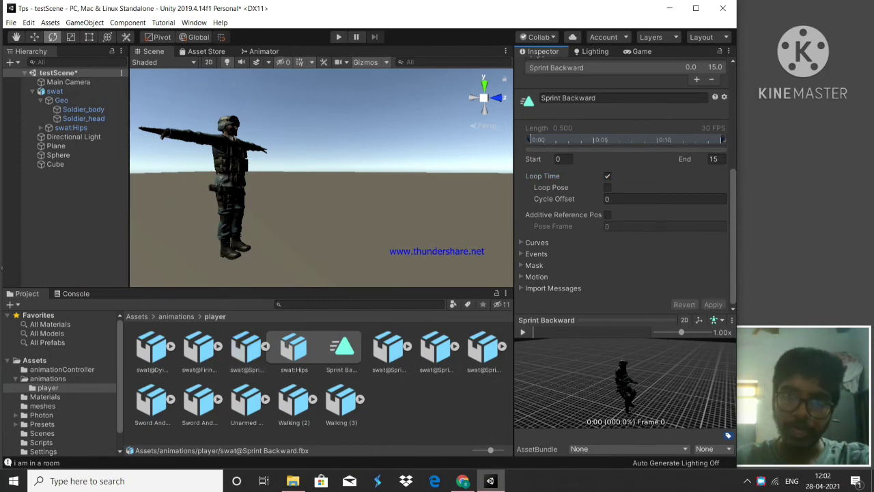
Step: Play the scene in the Game view, check the looping of the swat character's sprint backward animation, and stop play mode
left_click(641, 52)
key("ctrl+p")
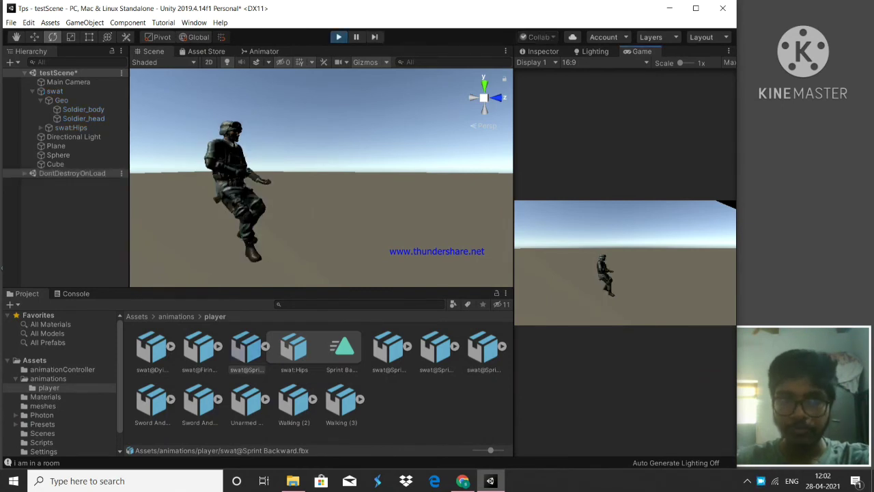
scroll(321, 177, "up", 5)
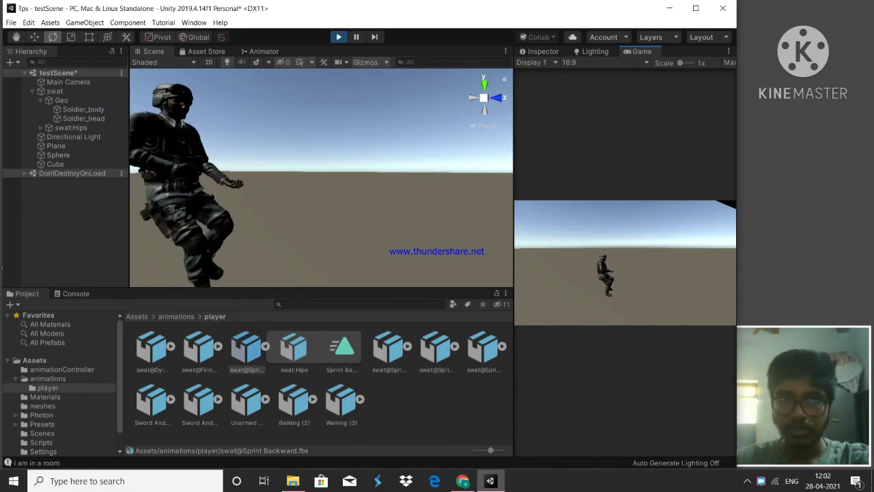
right_click_drag(321, 177, 229, 161)
left_click_drag(229, 160, 198, 176, "alt")
right_click_drag(492, 182, 509, 181)
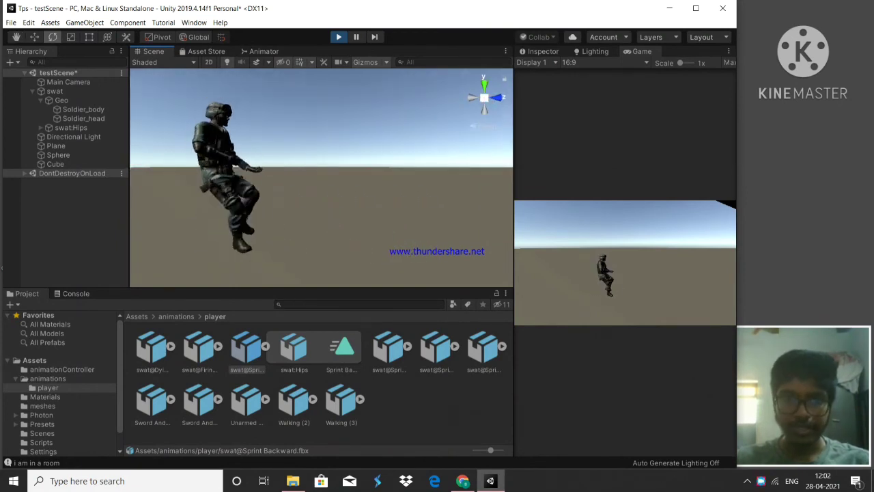
left_click(339, 37)
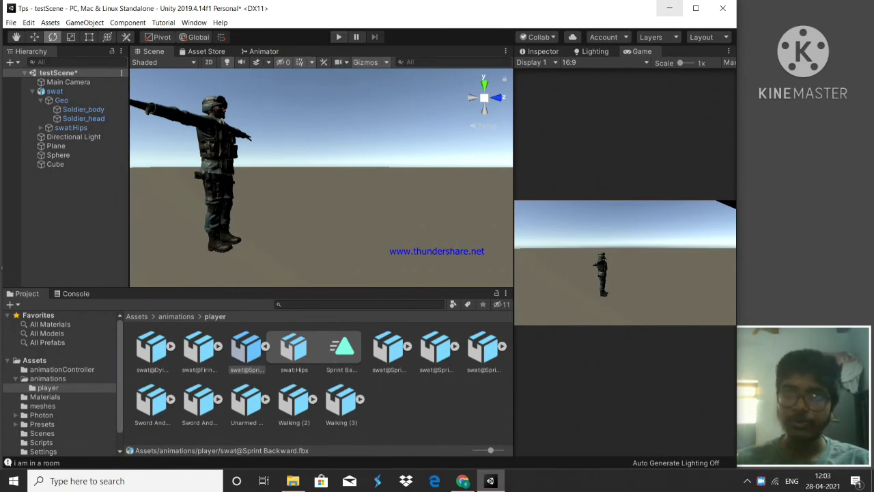
Step: Switch to Google Chrome, maximize its window and reload the Mixamo page
left_click(670, 9)
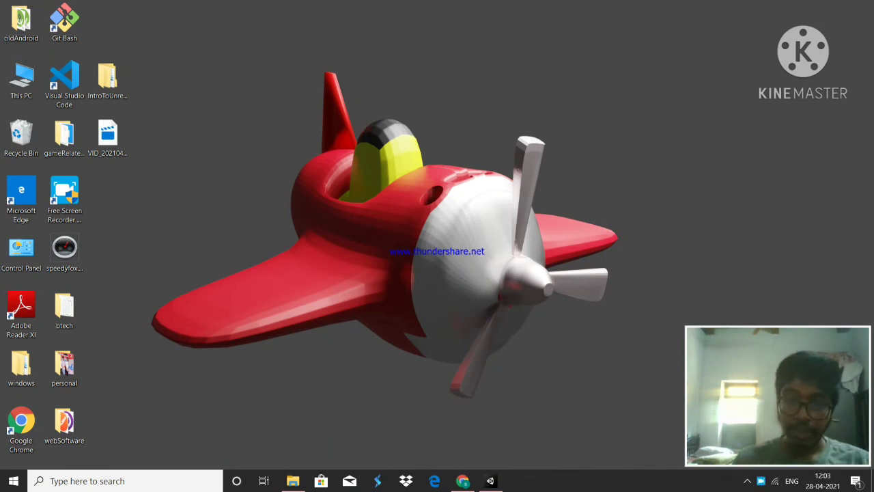
left_click(462, 481)
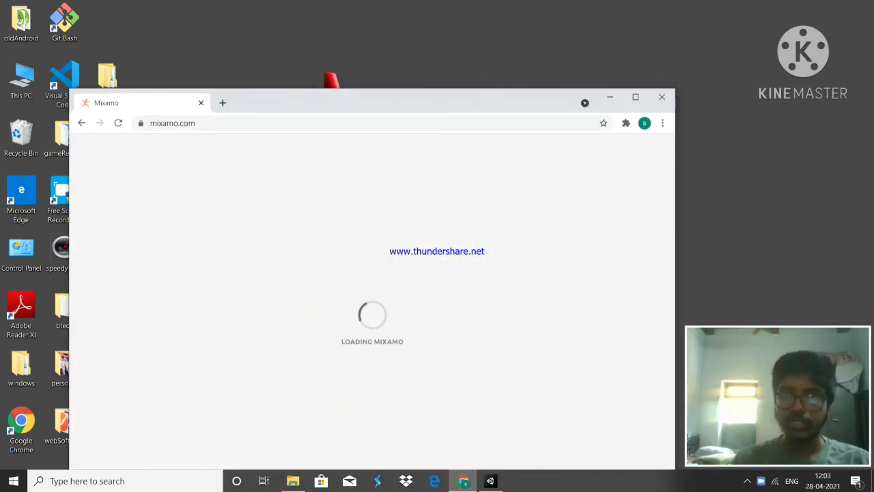
left_click(634, 96)
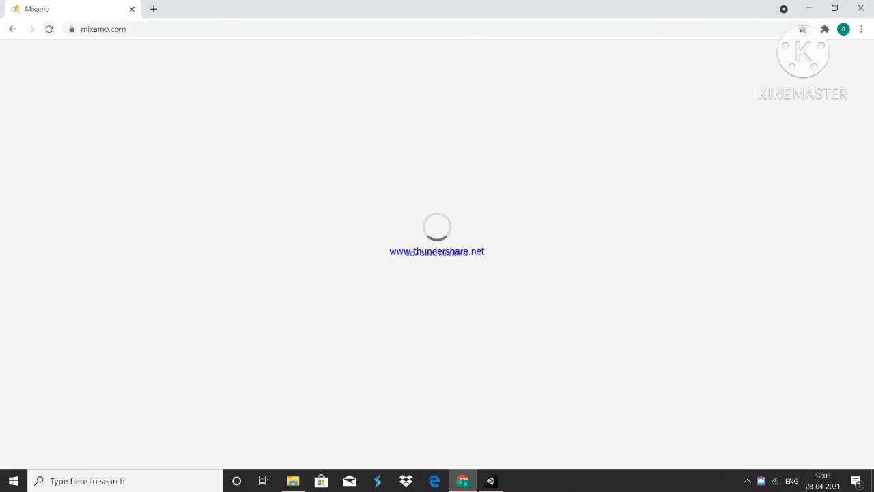
left_click(49, 30)
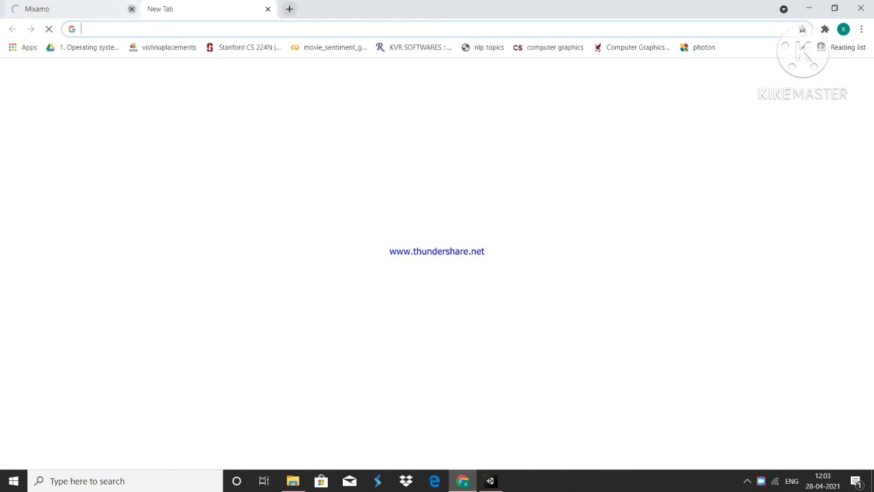
Step: Search Google for "mixamo" in a new tab and open the Mixamo website from the results
left_click(153, 9)
type("mixamo.")
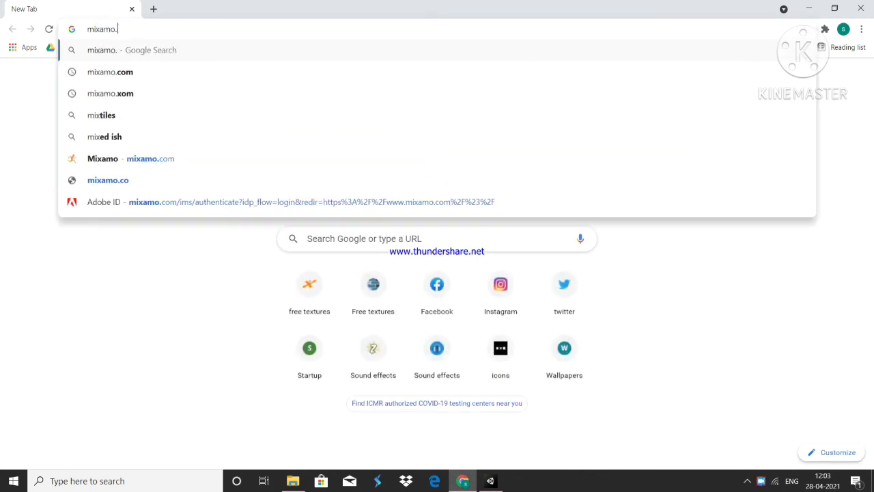
key("BackSpace")
key("Return")
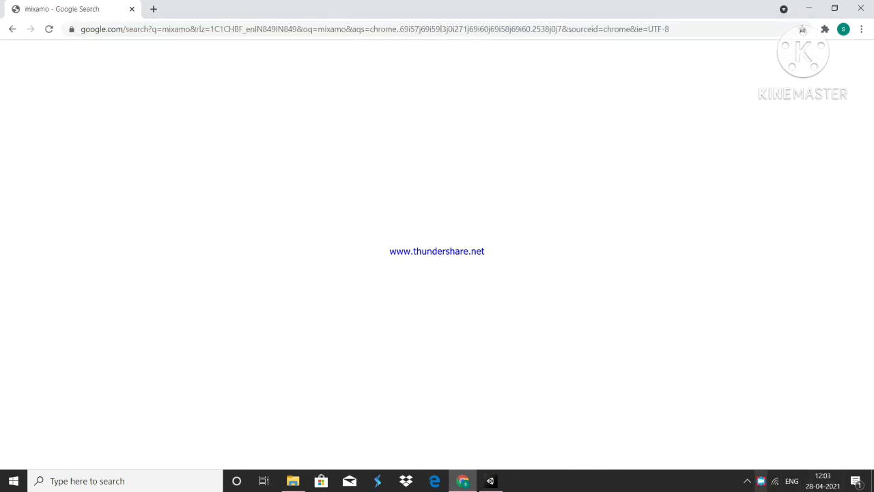
right_click(761, 482)
left_click(789, 435)
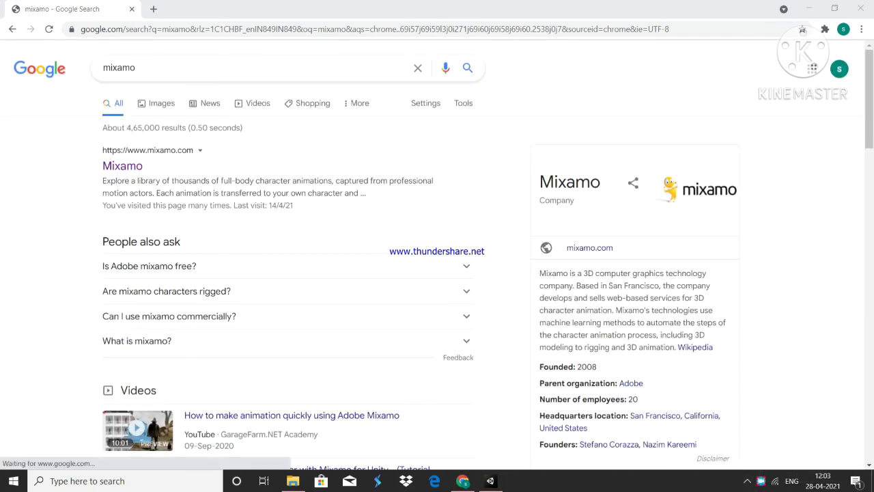
left_click(121, 166)
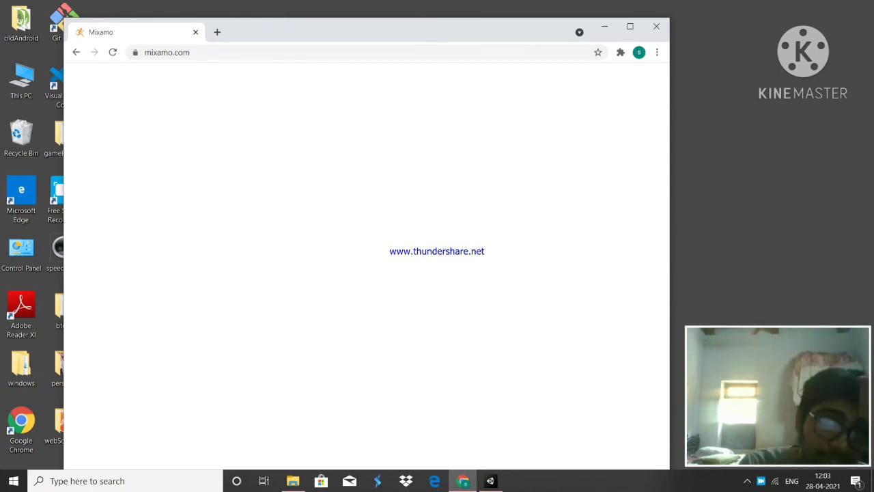
right_click(760, 481)
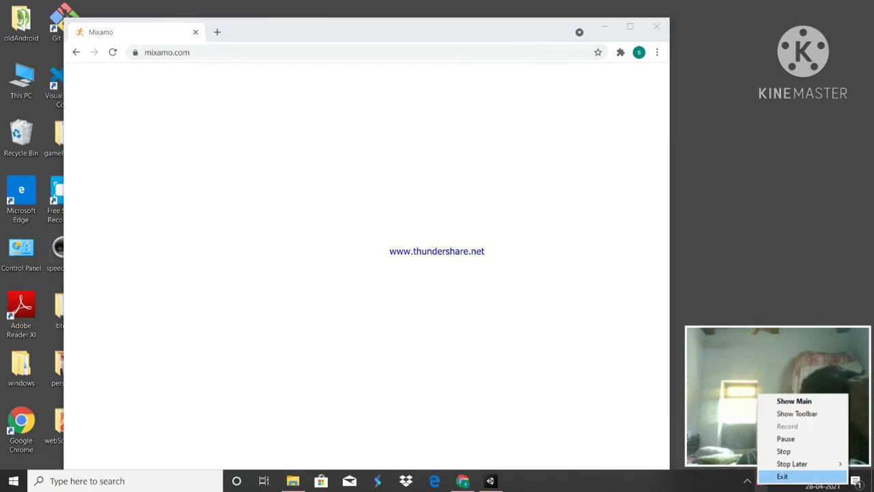
left_click(785, 439)
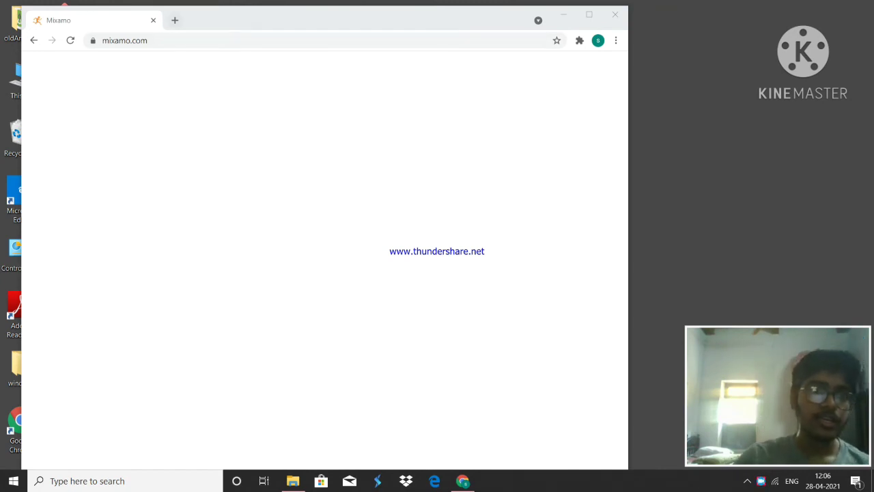
Step: Try to load mixamo.com in a second browser tab
key("ctrl+t")
type("mix")
key("Return")
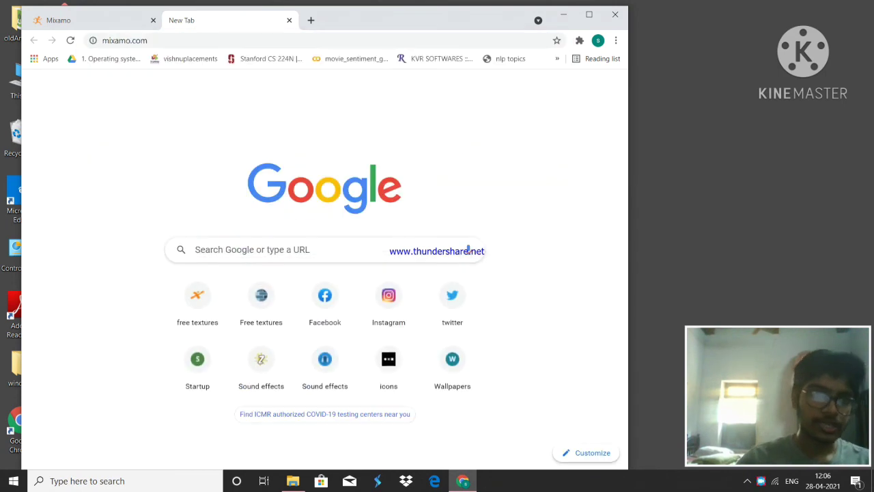
left_click_drag(148, 41, 126, 40)
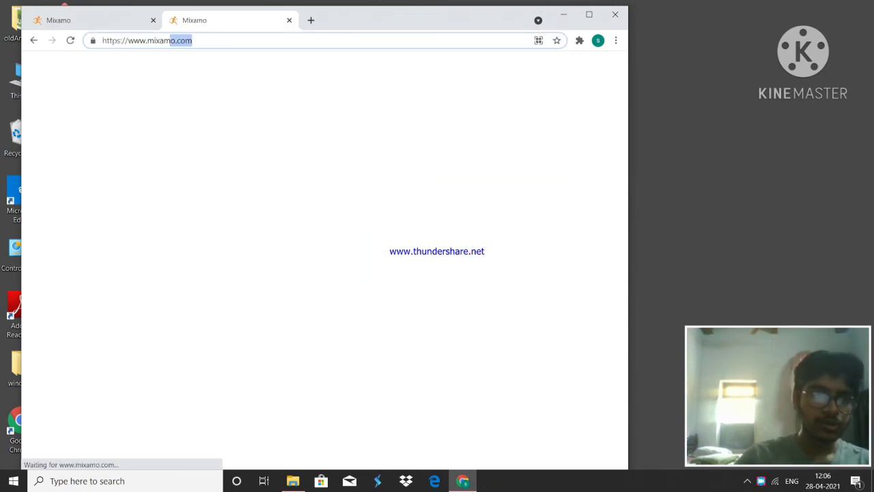
left_click(193, 40)
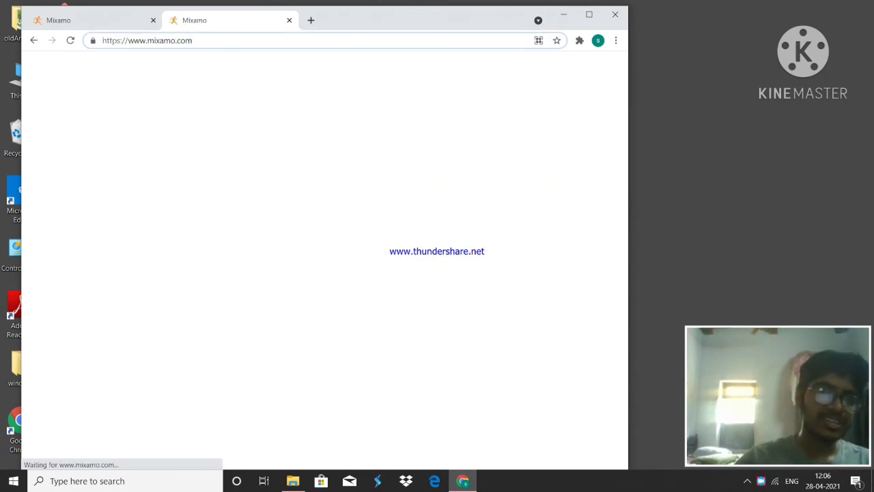
Step: Open a blank browser tab and close both Mixamo tabs
left_click(310, 19)
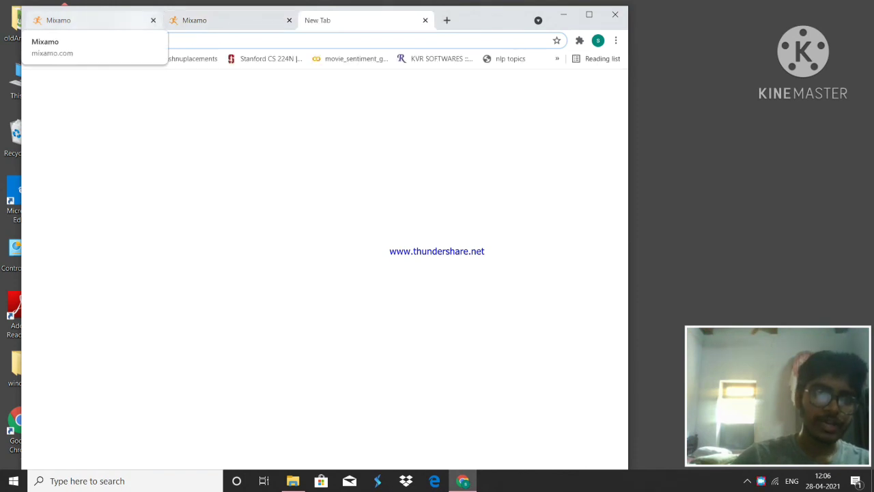
left_click(102, 20)
left_click(153, 20)
left_click(153, 20)
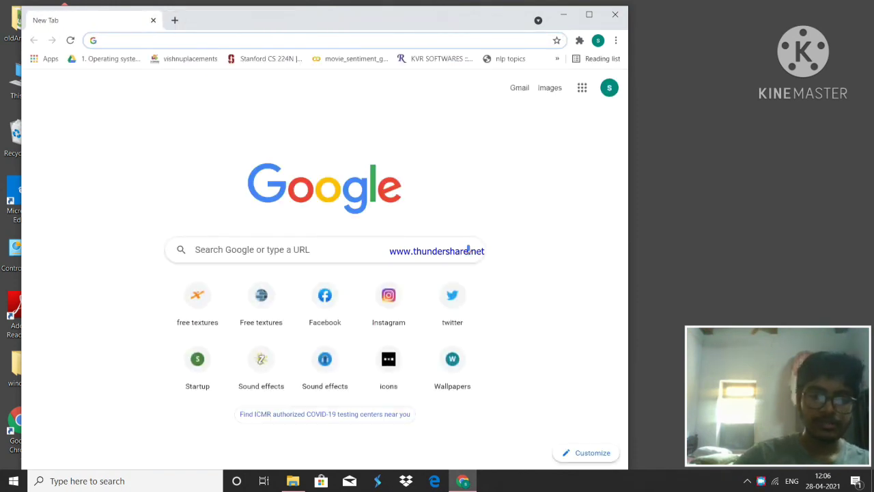
Step: Search Google for images of "mixamo"
type("MIXA")
key("Down")
key("Return")
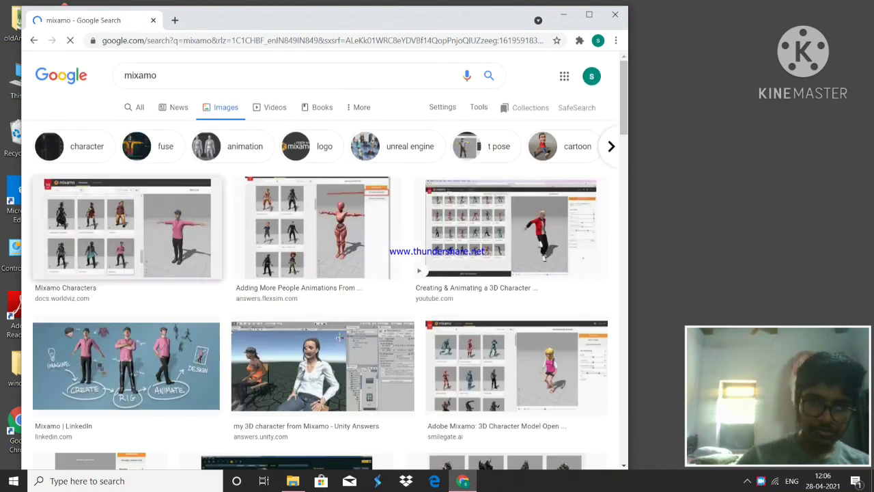
Step: View the Mixamo Characters image from docs.worldviz.com in its own tab and return to the image results
right_click(123, 235)
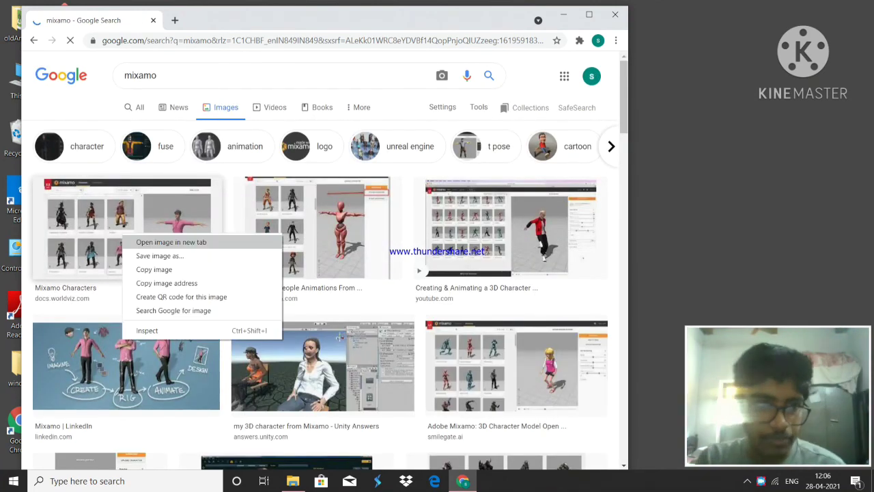
left_click(164, 242)
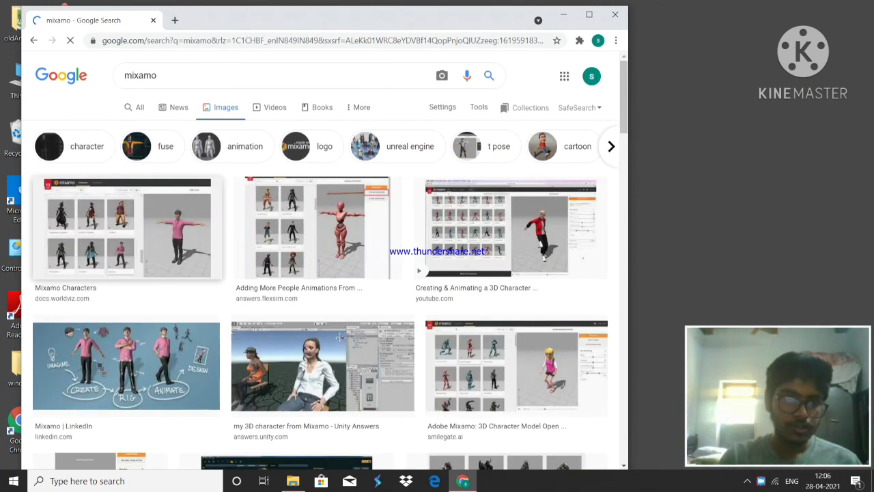
left_click(208, 20)
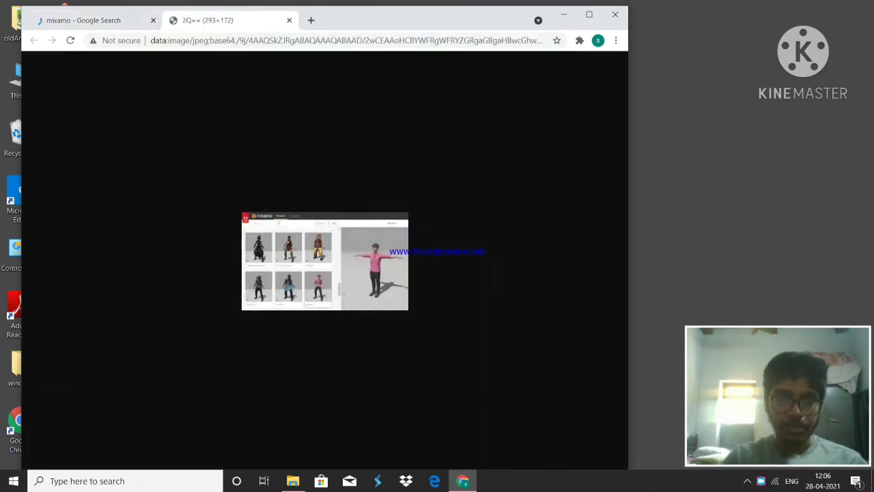
right_click(270, 243)
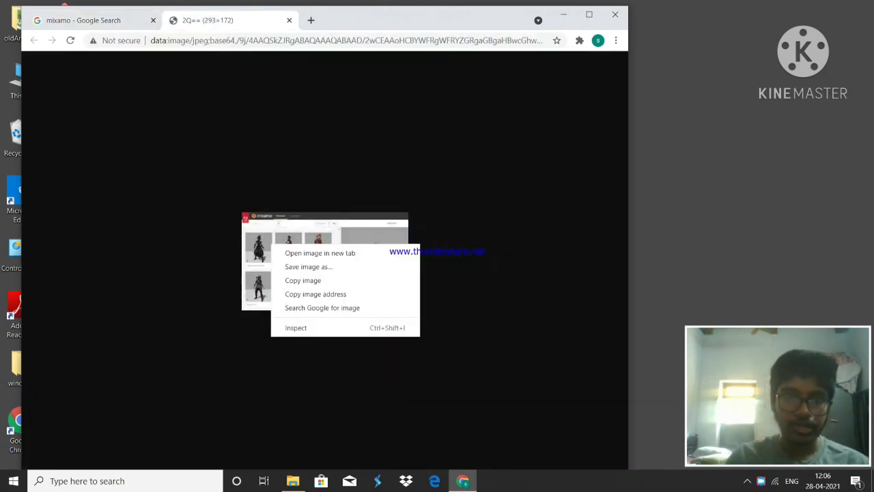
left_click(238, 192)
left_click(289, 20)
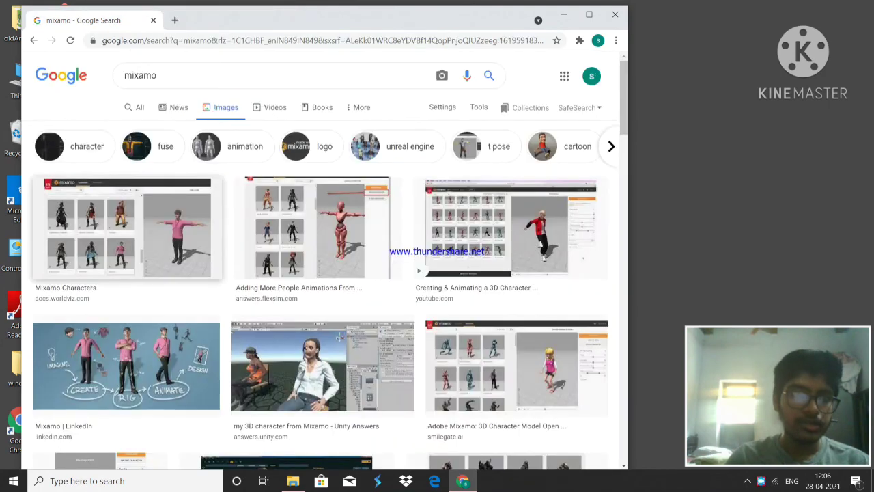
Step: Preview the Mixamo Characters image from docs.worldviz.com, browse the other image results in a maximized window, and restore the window size
left_click(112, 229)
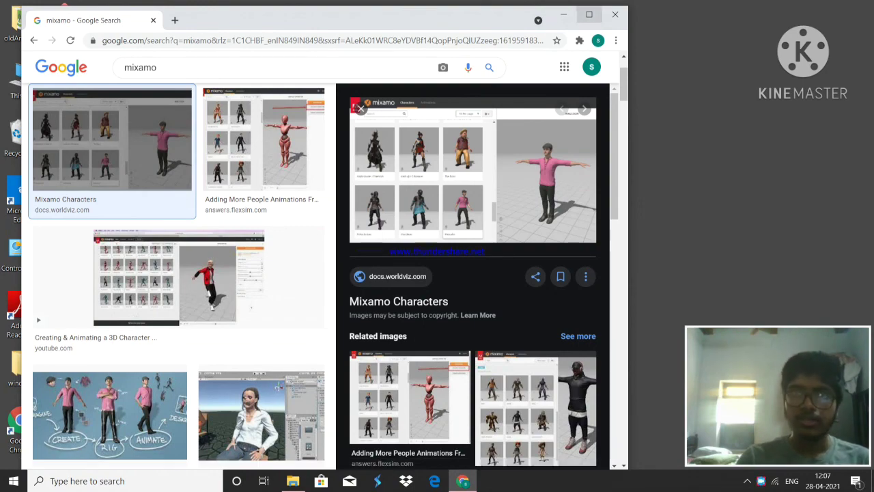
left_click(589, 14)
scroll(673, 204, "down", 1)
scroll(149, 295, "down", 10)
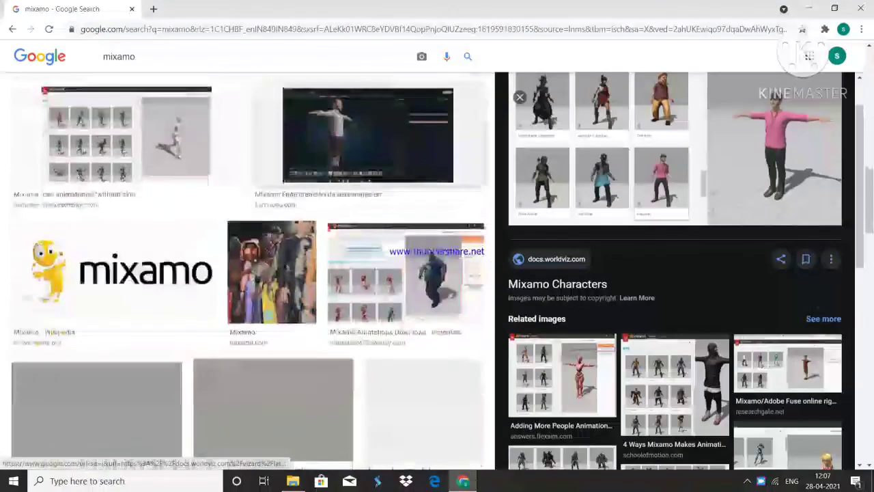
scroll(149, 295, "up", 4)
scroll(246, 273, "down", 4)
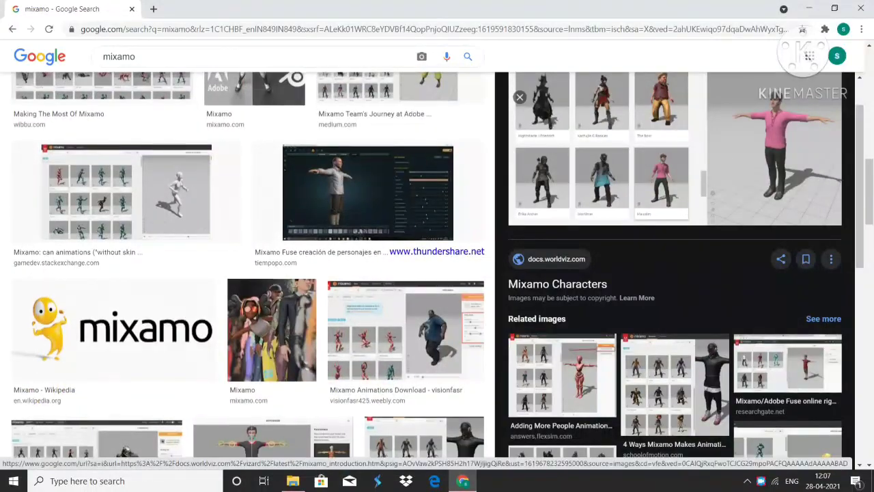
scroll(246, 273, "up", 2)
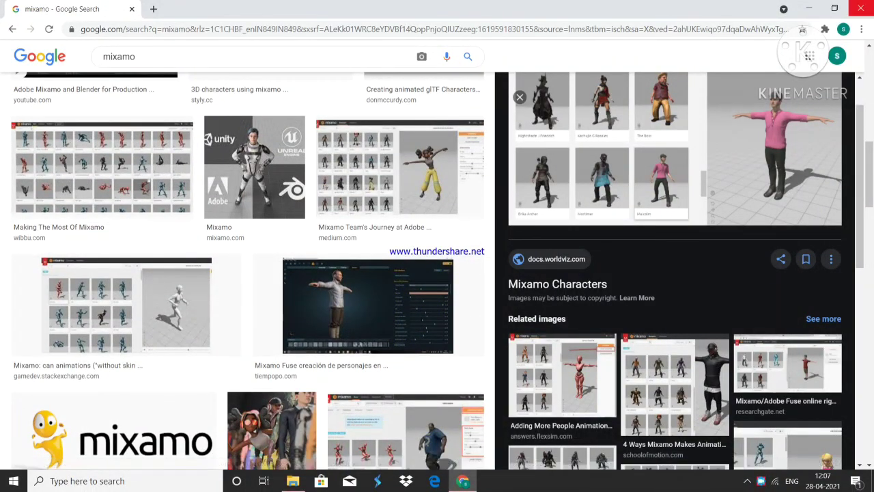
left_click(834, 8)
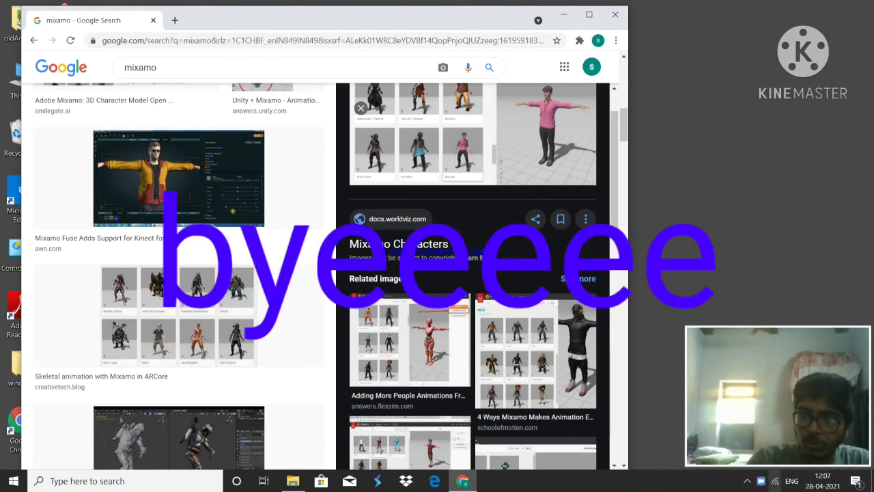
right_click(760, 480)
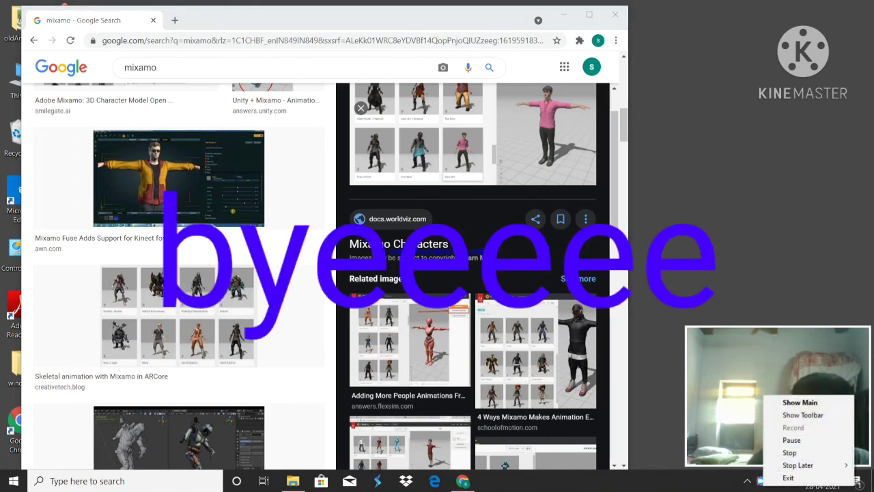